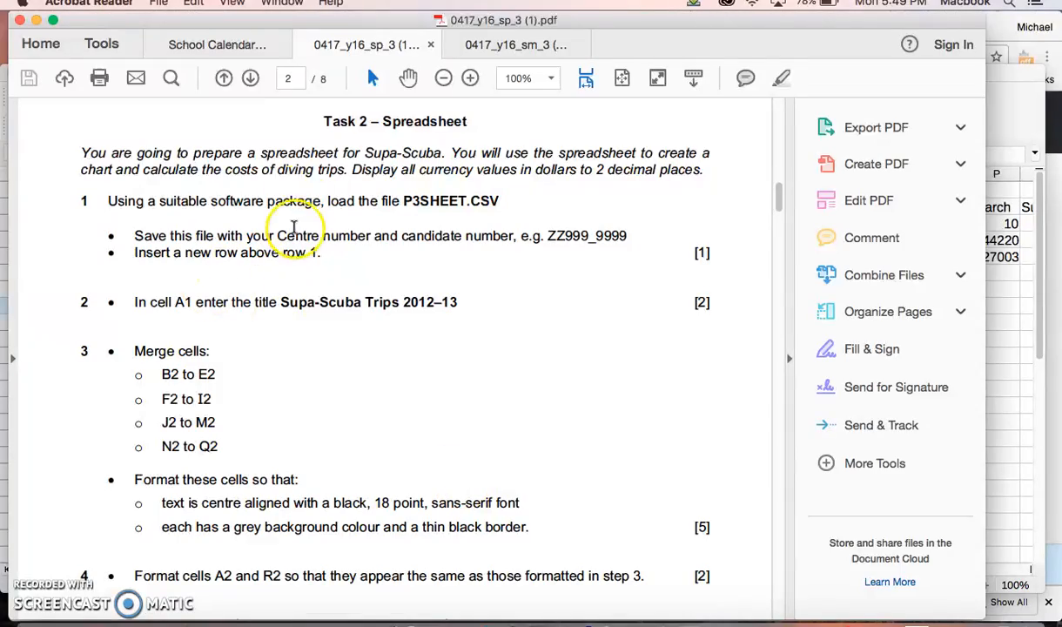
Step: Look through the exam paper from the Task 2 spreadsheet questions to the Task 4 trainee notes
{"action": "scroll", "coordinate": [310, 325], "scroll_direction": "down", "scroll_amount": 5}
{"action": "scroll", "coordinate": [310, 324], "scroll_direction": "down", "scroll_amount": 20}
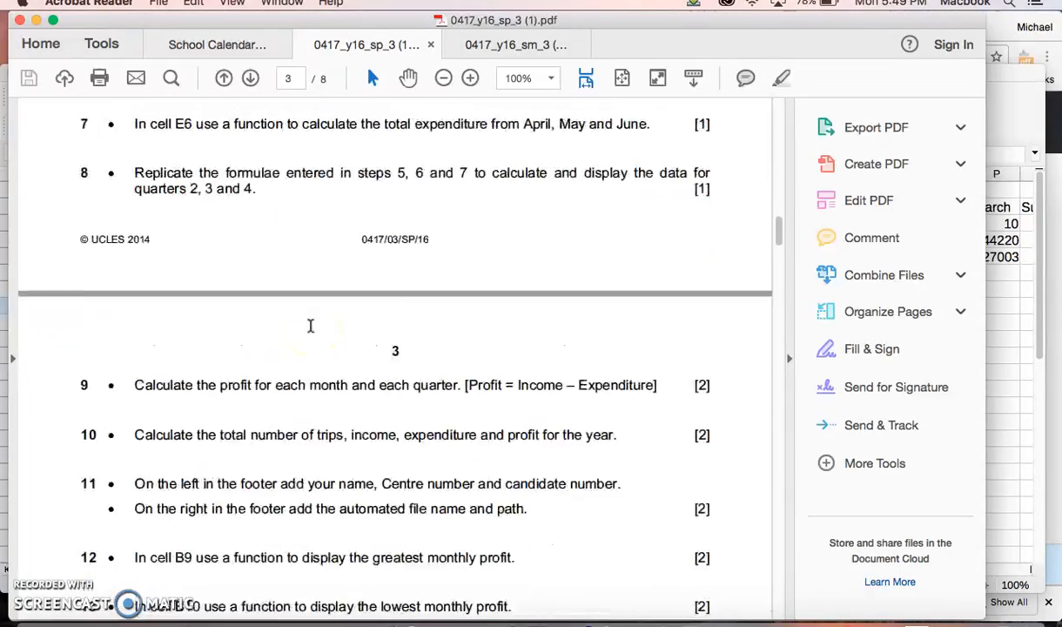
{"action": "scroll", "coordinate": [309, 325], "scroll_direction": "down", "scroll_amount": 14}
{"action": "scroll", "coordinate": [310, 325], "scroll_direction": "up", "scroll_amount": 11}
{"action": "scroll", "coordinate": [310, 326], "scroll_direction": "down", "scroll_amount": 4}
{"action": "scroll", "coordinate": [328, 365], "scroll_direction": "down", "scroll_amount": 20}
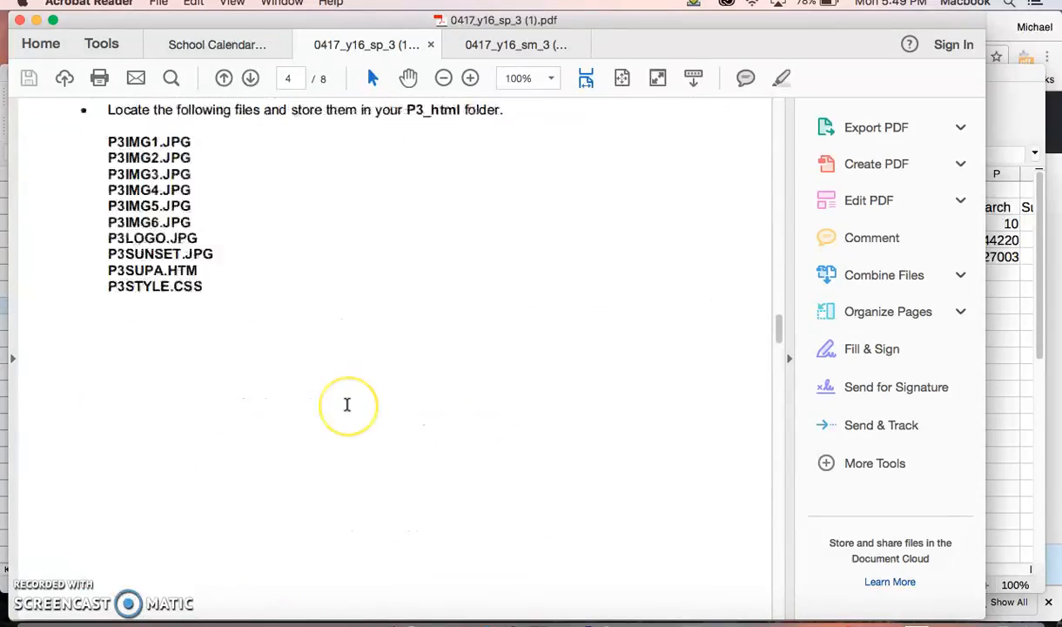
{"action": "scroll", "coordinate": [346, 404], "scroll_direction": "down", "scroll_amount": 20}
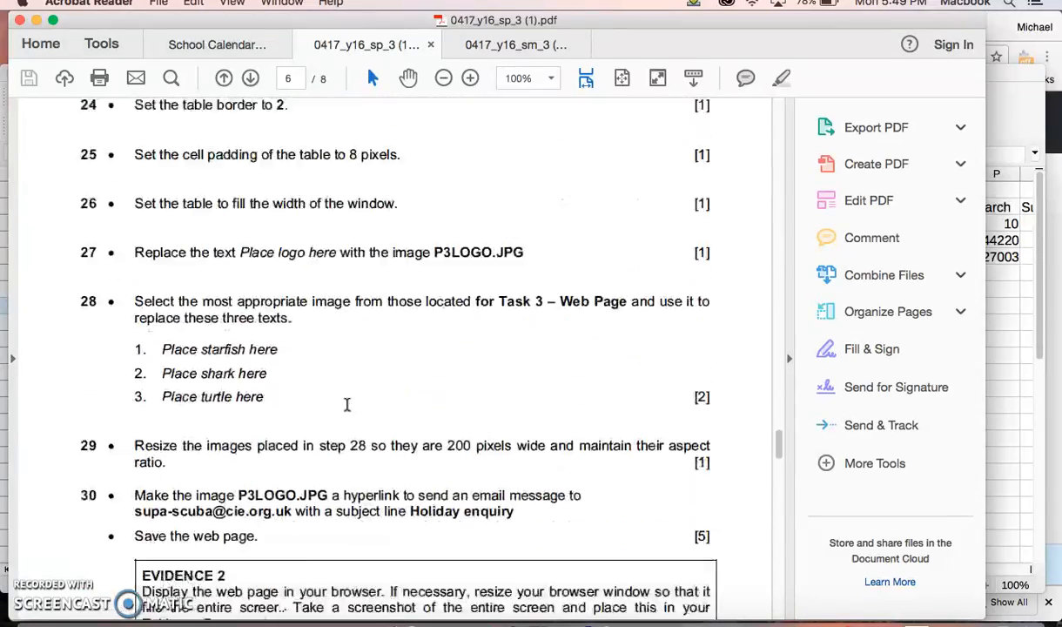
{"action": "scroll", "coordinate": [346, 404], "scroll_direction": "up", "scroll_amount": 10}
{"action": "scroll", "coordinate": [346, 404], "scroll_direction": "down", "scroll_amount": 17}
{"action": "scroll", "coordinate": [346, 404], "scroll_direction": "down", "scroll_amount": 3}
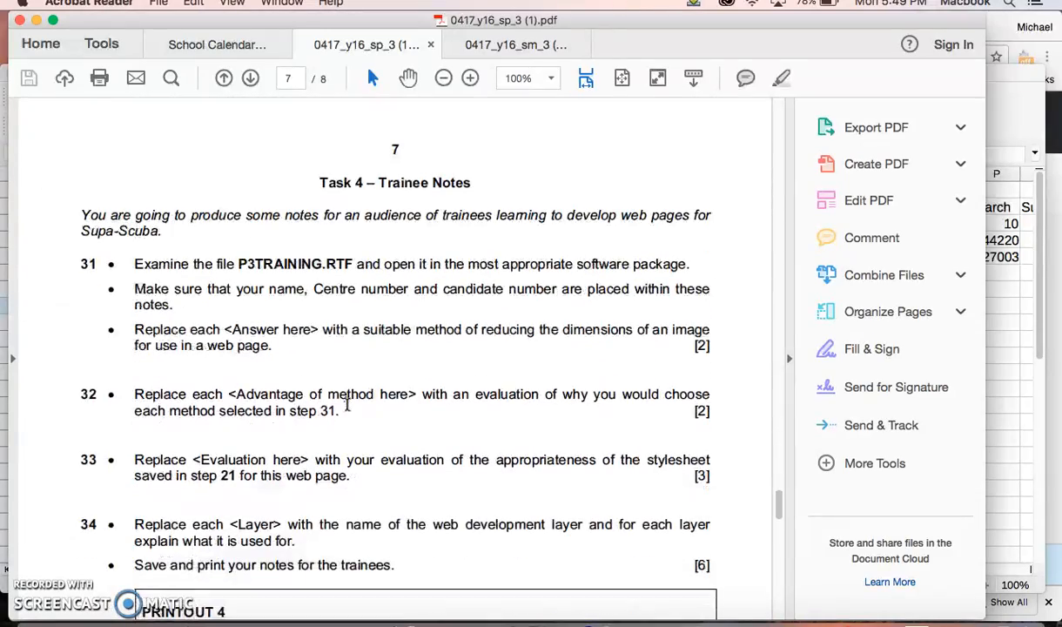
{"action": "left_click_drag", "start_coordinate": [322, 187], "coordinate": [514, 349]}
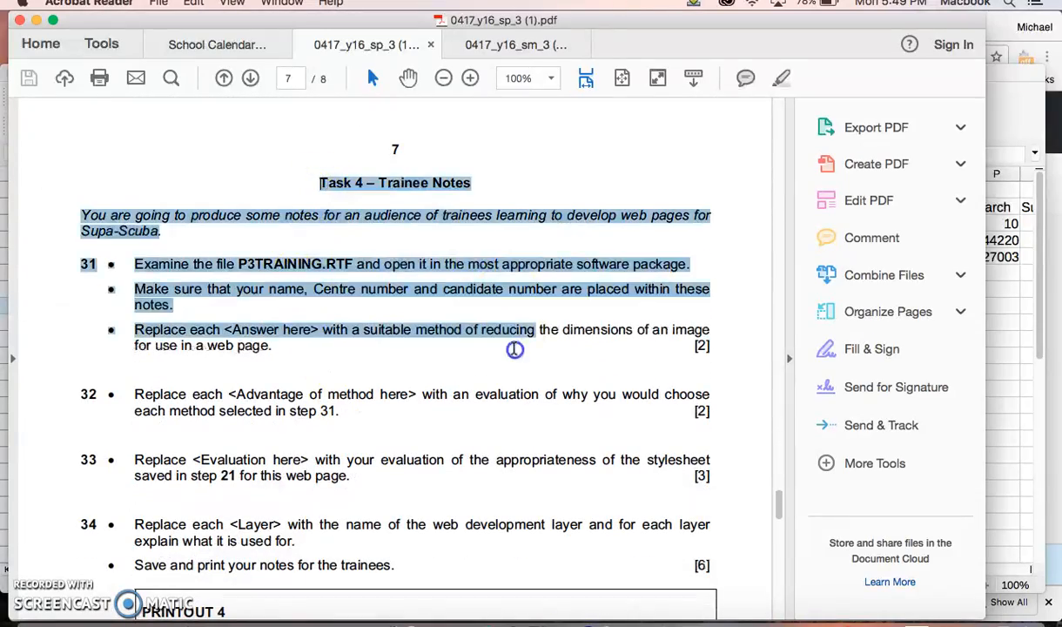
Step: Go back through the exam paper to the Task 2 questions about calculating trips, income and expenditure
{"action": "scroll", "coordinate": [491, 309], "scroll_direction": "up", "scroll_amount": 20}
{"action": "scroll", "coordinate": [492, 309], "scroll_direction": "up", "scroll_amount": 20}
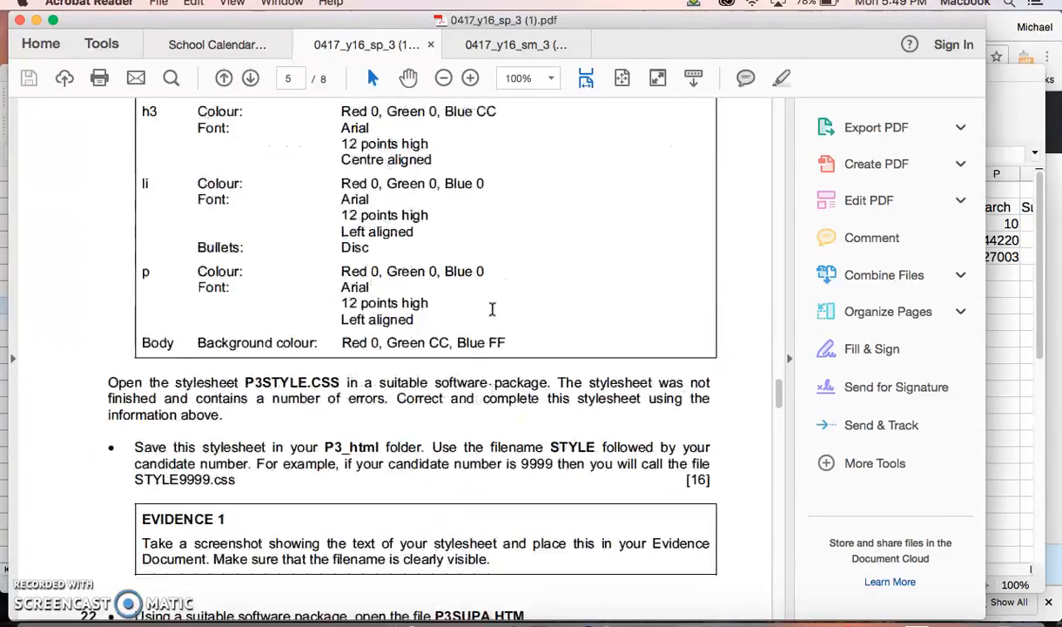
{"action": "scroll", "coordinate": [492, 309], "scroll_direction": "up", "scroll_amount": 10}
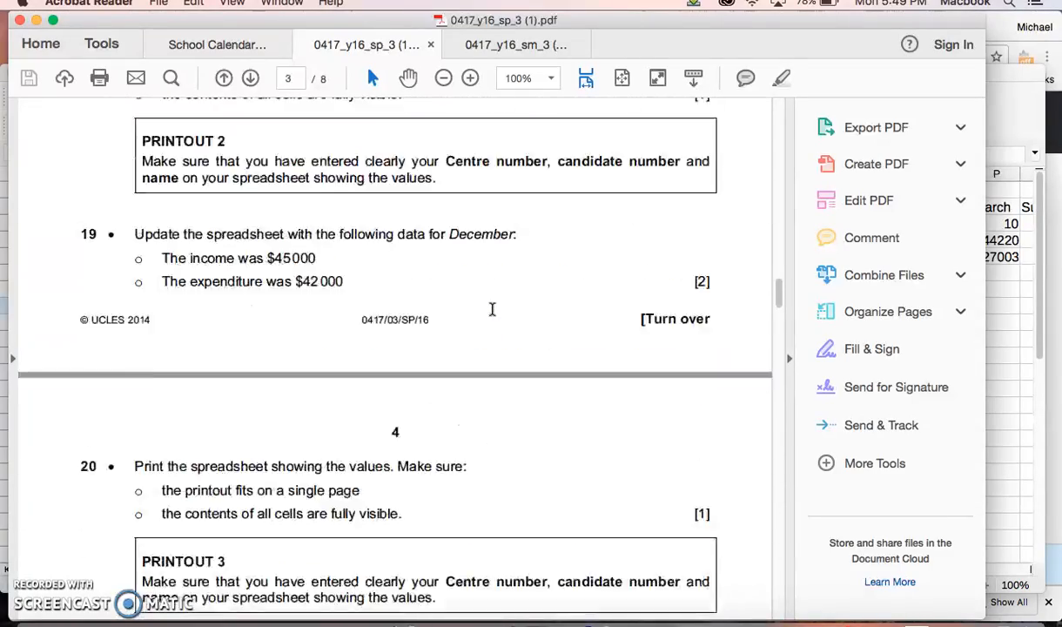
{"action": "left_click", "coordinate": [508, 459]}
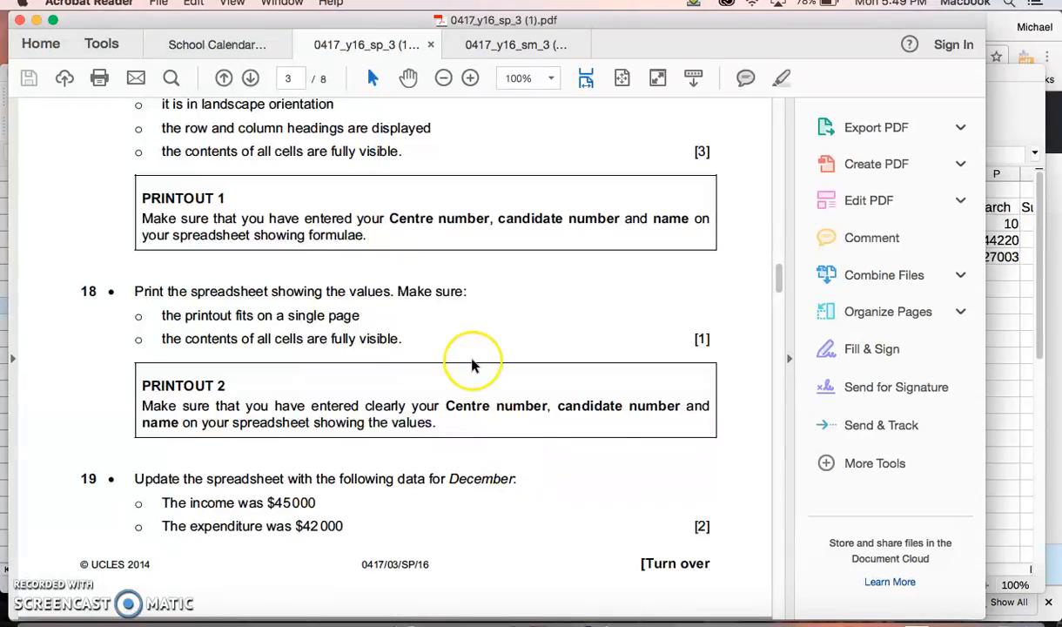
{"action": "scroll", "coordinate": [471, 363], "scroll_direction": "up", "scroll_amount": 10}
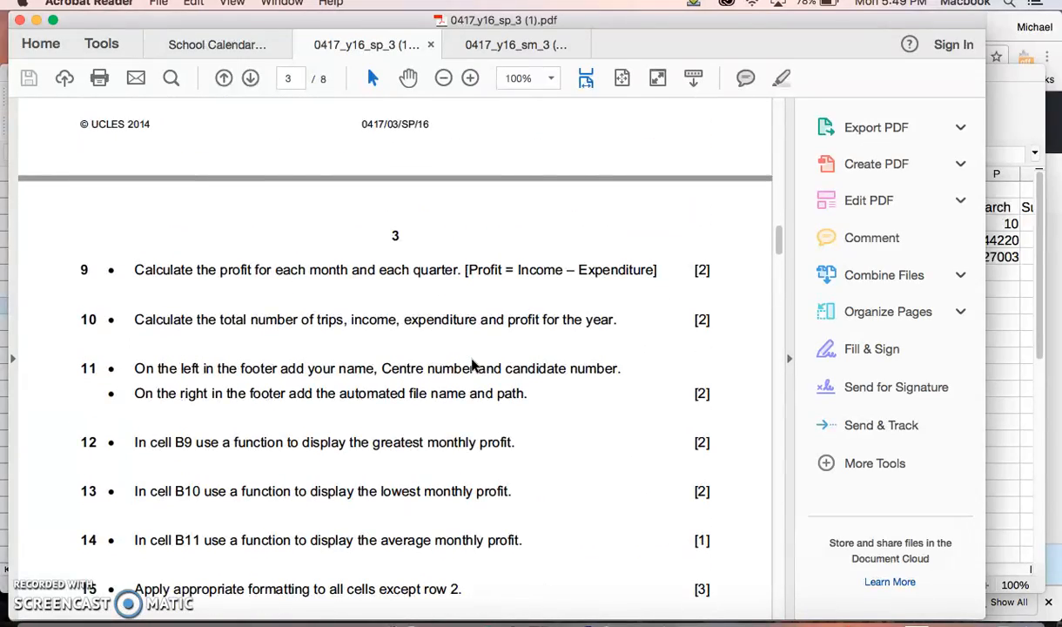
{"action": "scroll", "coordinate": [471, 364], "scroll_direction": "up", "scroll_amount": 5}
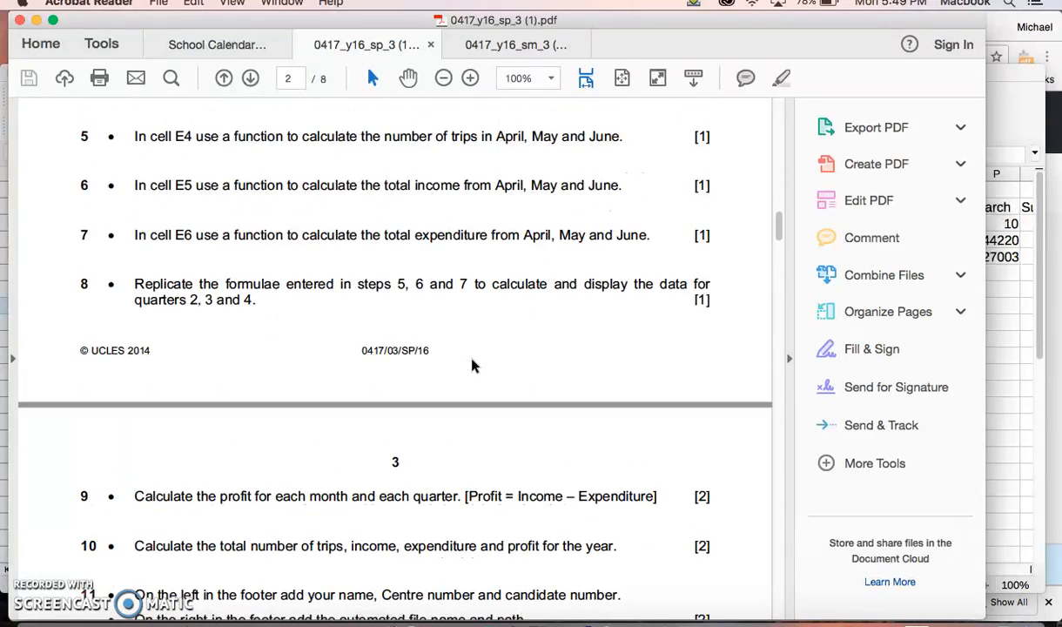
{"action": "left_click", "coordinate": [316, 161]}
{"action": "scroll", "coordinate": [315, 173], "scroll_direction": "up", "scroll_amount": 3}
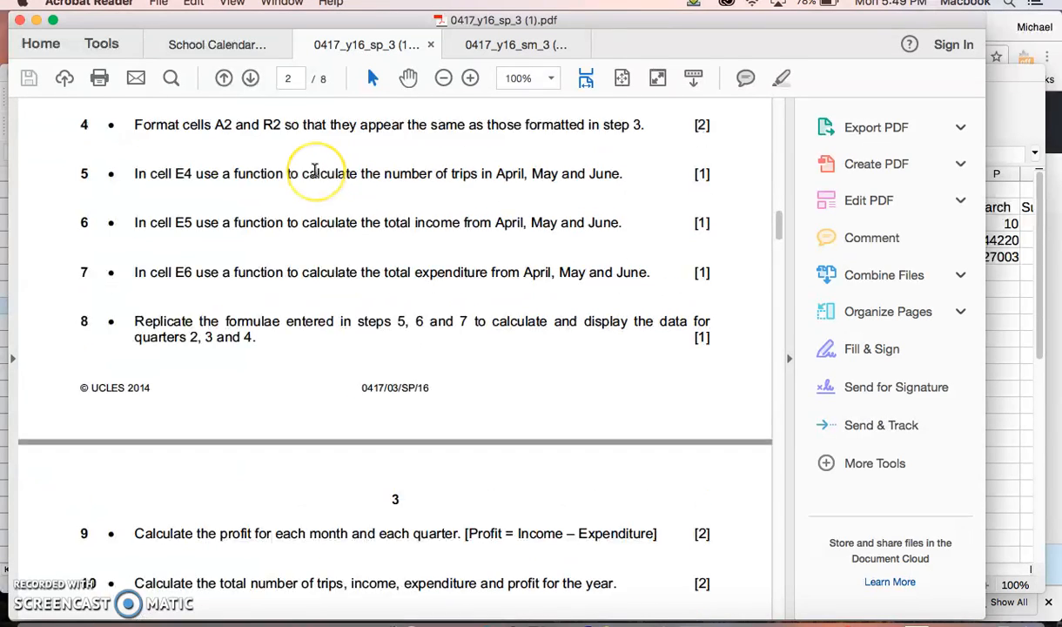
Step: Examine the Task 2 function, profit and footer questions, and highlight the instruction on formatting cells A2 and R2
{"action": "left_click", "coordinate": [224, 291]}
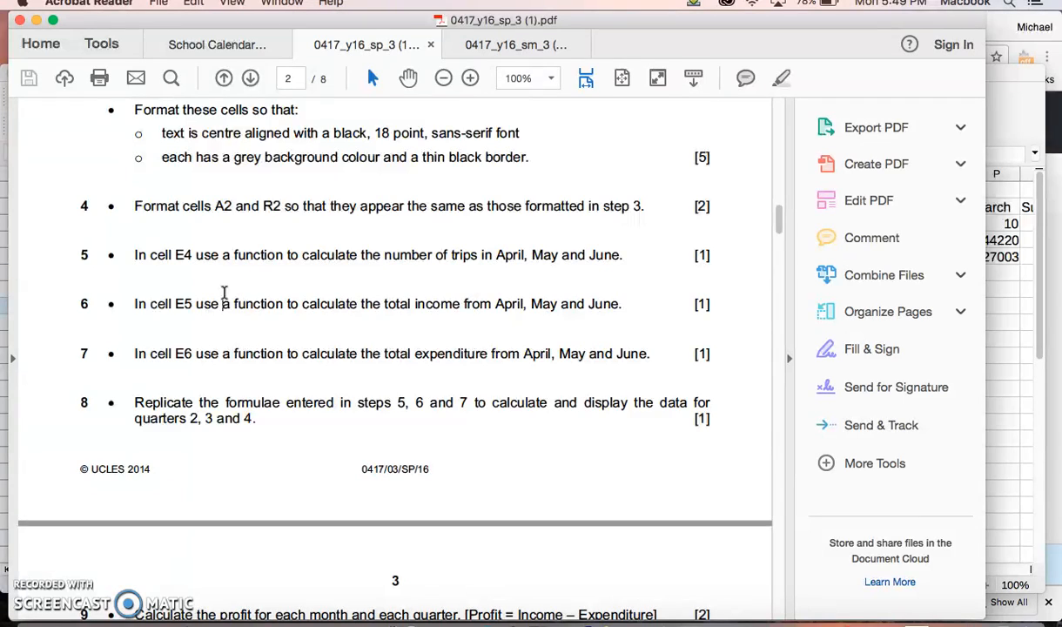
{"action": "scroll", "coordinate": [225, 293], "scroll_direction": "down", "scroll_amount": 3}
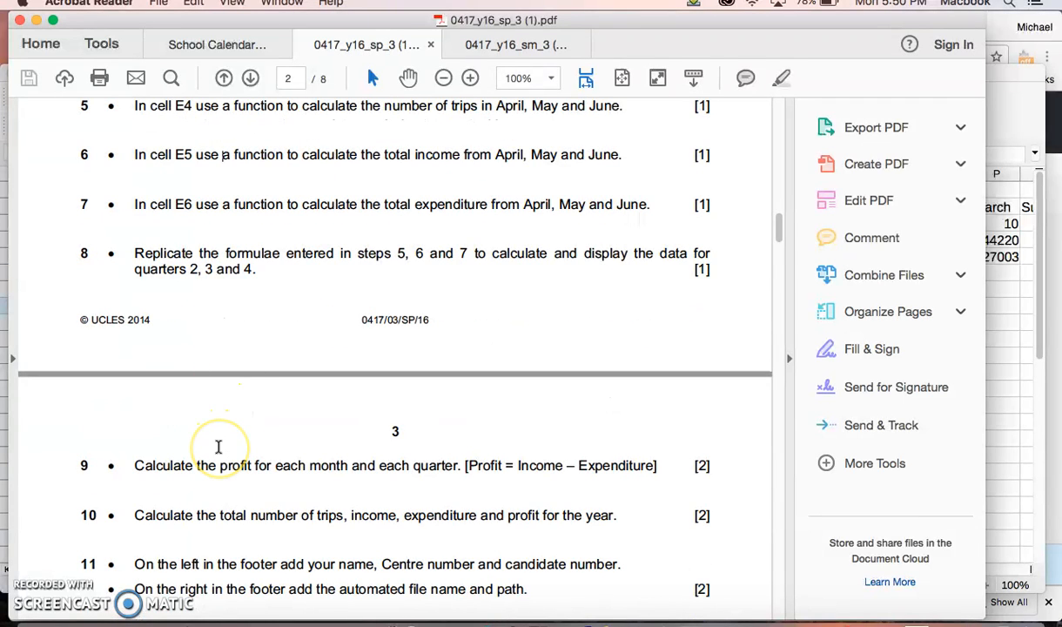
{"action": "scroll", "coordinate": [218, 447], "scroll_direction": "down", "scroll_amount": 3}
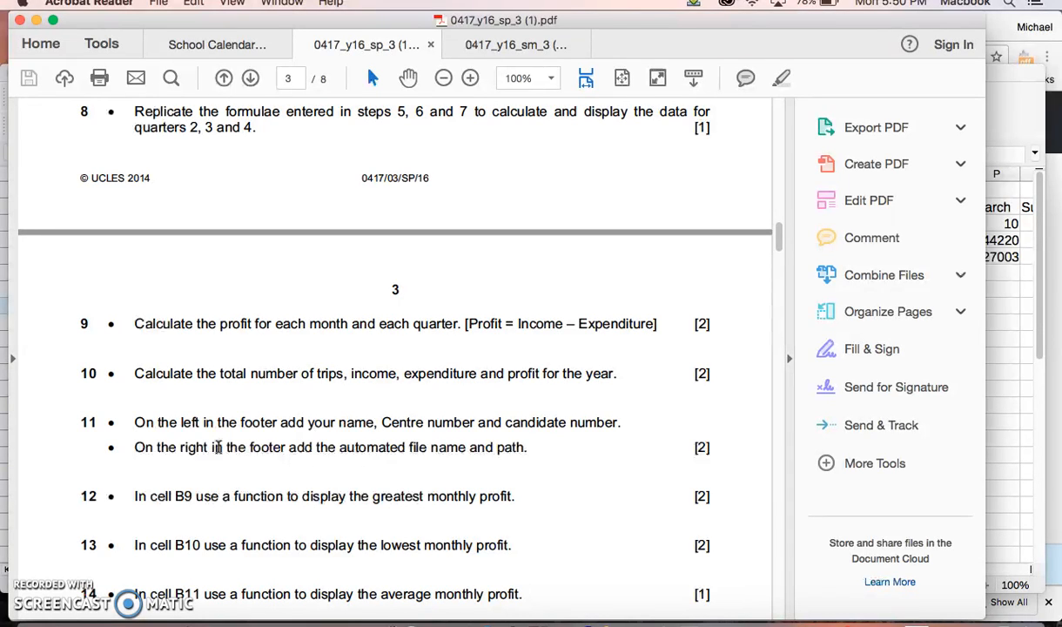
{"action": "scroll", "coordinate": [217, 446], "scroll_direction": "down", "scroll_amount": 1}
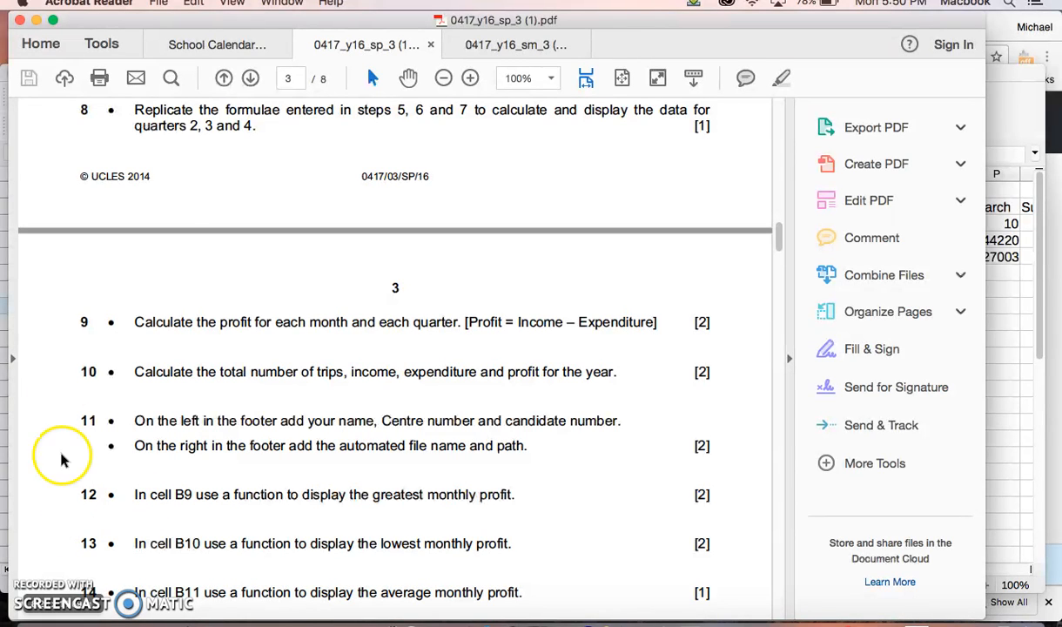
{"action": "scroll", "coordinate": [190, 220], "scroll_direction": "up", "scroll_amount": 5}
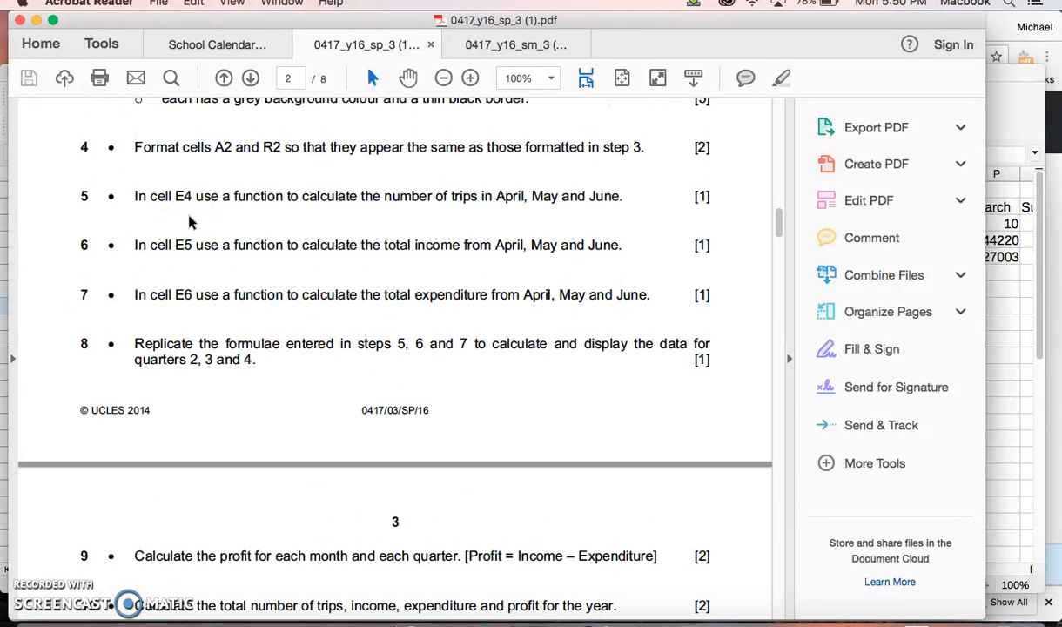
{"action": "scroll", "coordinate": [190, 222], "scroll_direction": "up", "scroll_amount": 4}
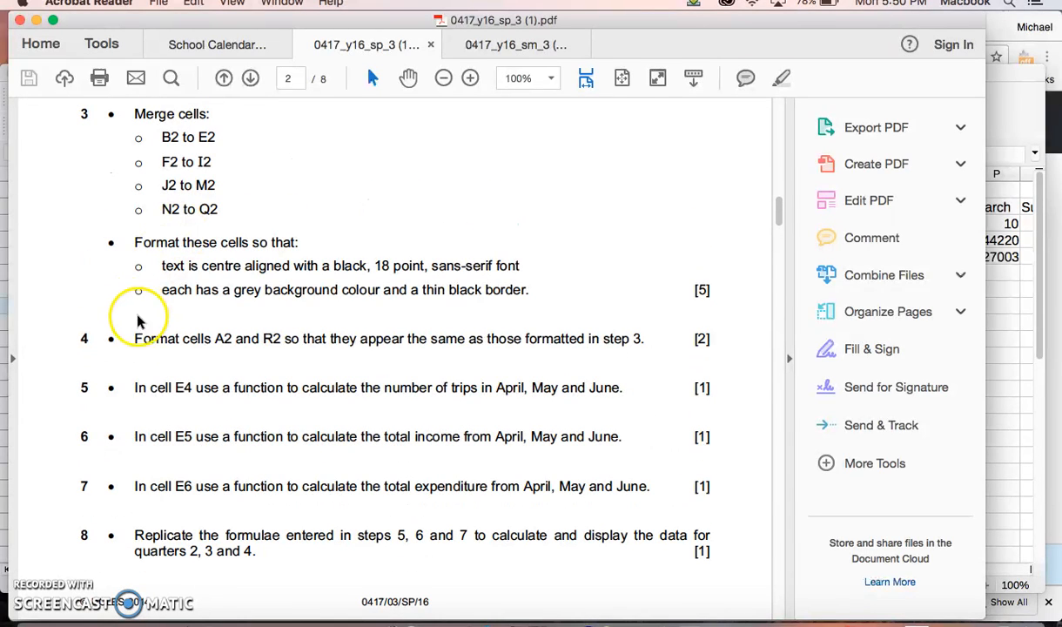
{"action": "left_click_drag", "start_coordinate": [136, 338], "coordinate": [522, 356]}
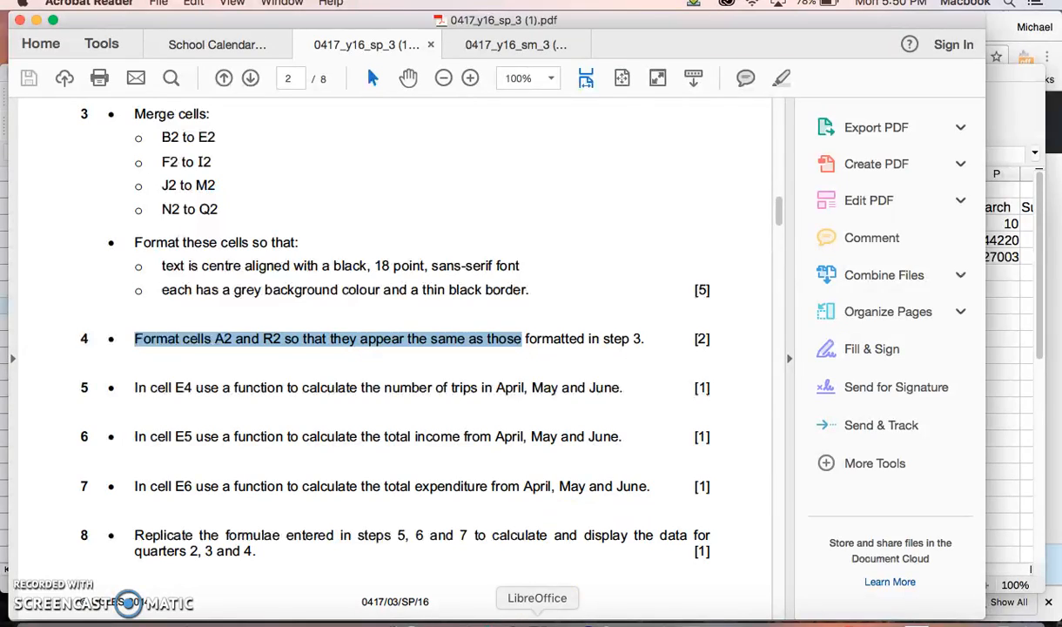
Step: Switch to p3sheet.csv in LibreOffice, try merging cells B13 to E13 and undo the merge
{"action": "left_click", "coordinate": [537, 620]}
{"action": "left_click_drag", "start_coordinate": [187, 73], "coordinate": [201, 32]}
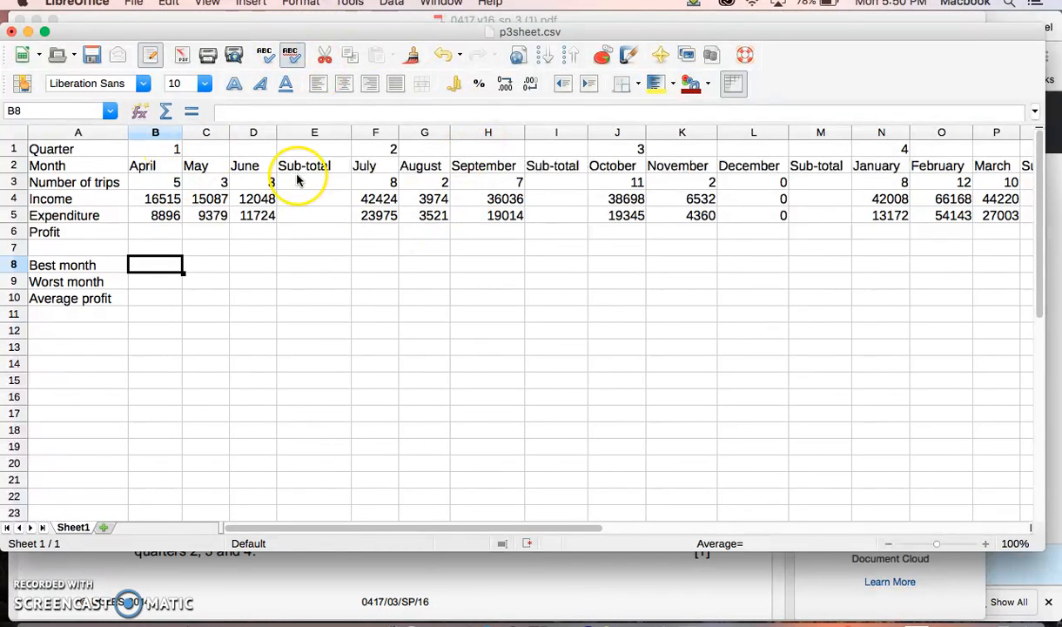
{"action": "left_click", "coordinate": [237, 348]}
{"action": "left_click", "coordinate": [139, 332]}
{"action": "left_click_drag", "start_coordinate": [140, 332], "coordinate": [247, 332]}
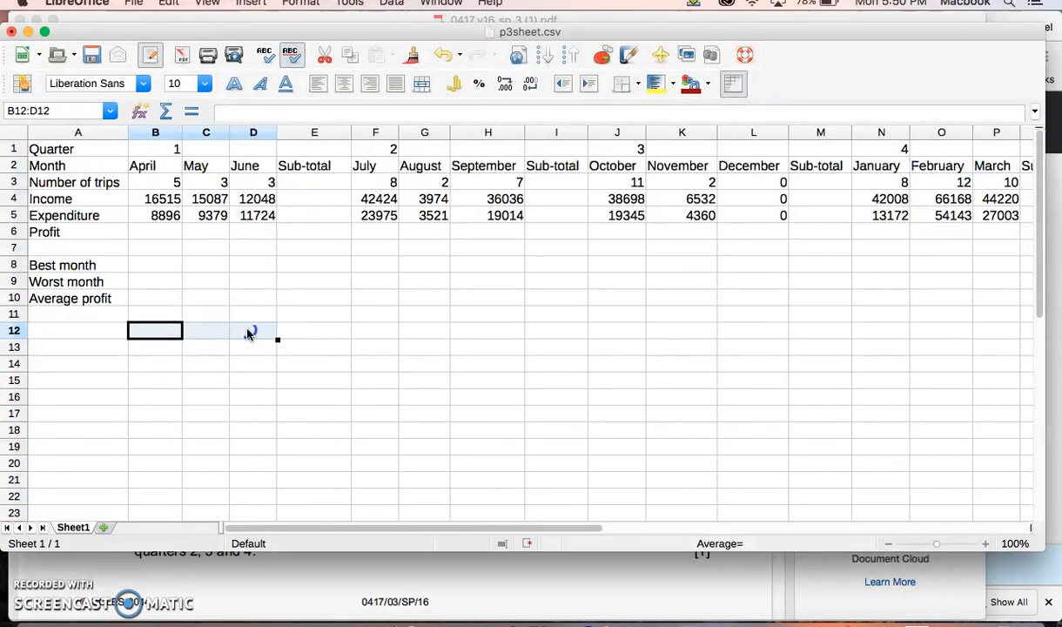
{"action": "left_click", "coordinate": [153, 345]}
{"action": "left_click_drag", "start_coordinate": [154, 345], "coordinate": [268, 346]}
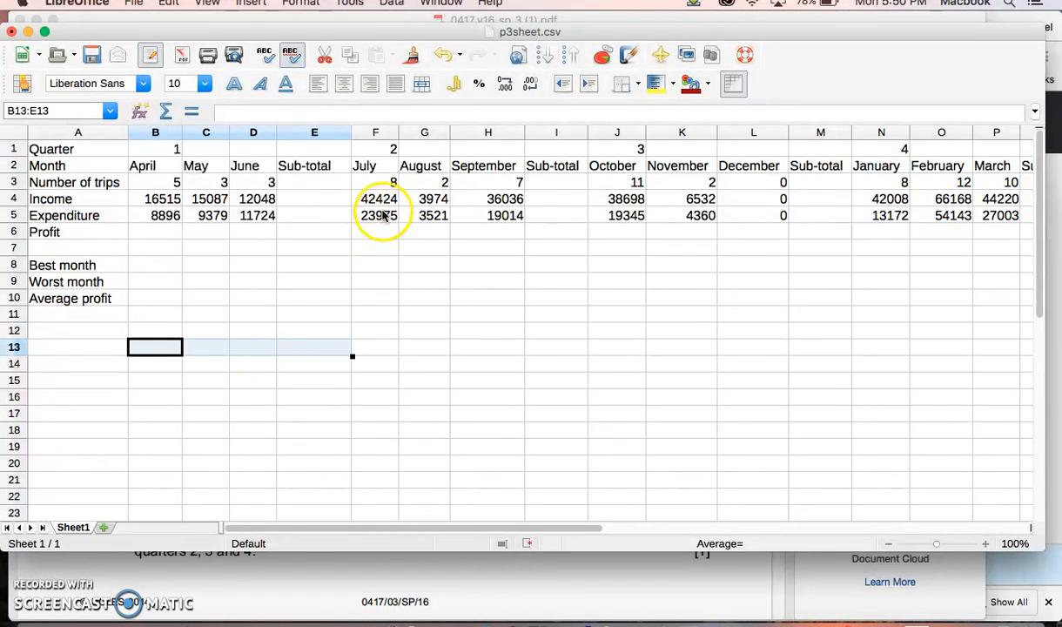
{"action": "left_click", "coordinate": [424, 96]}
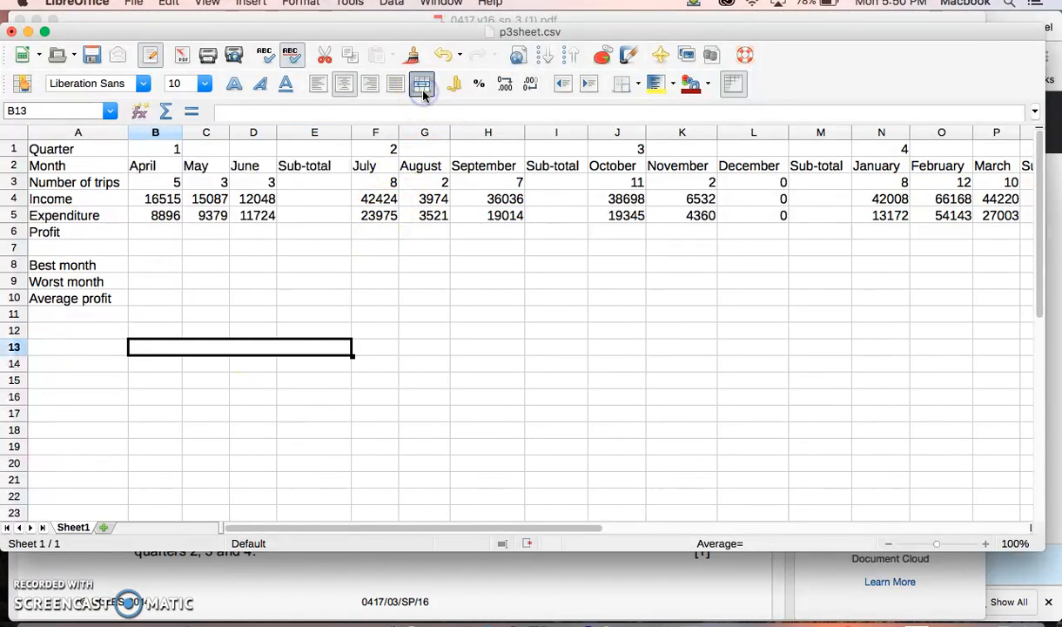
{"action": "left_click", "coordinate": [296, 365]}
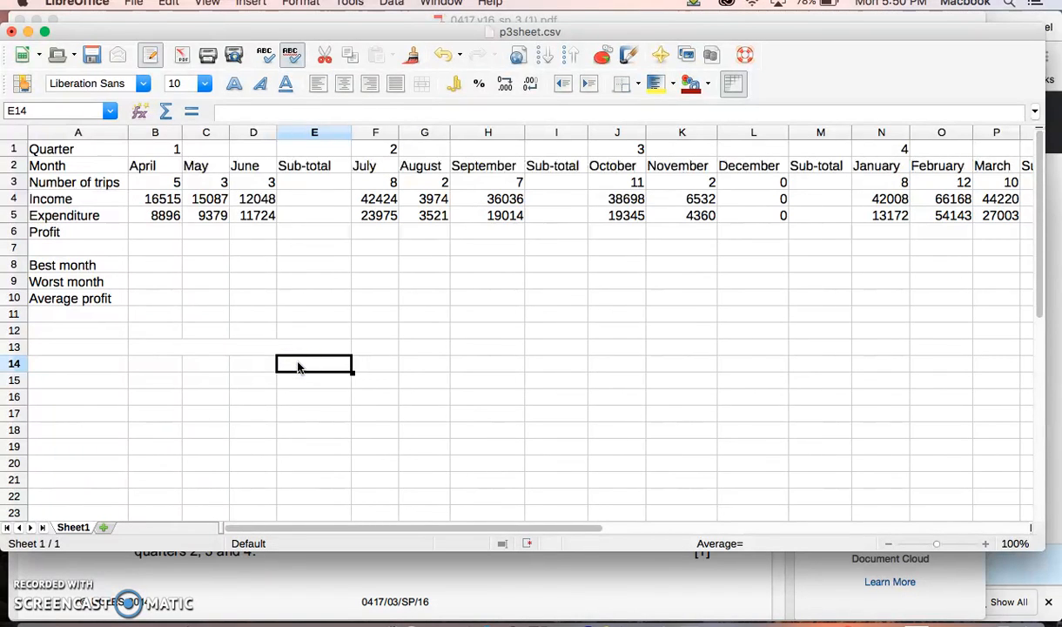
{"action": "key", "text": "super+z"}
{"action": "left_click", "coordinate": [283, 364]}
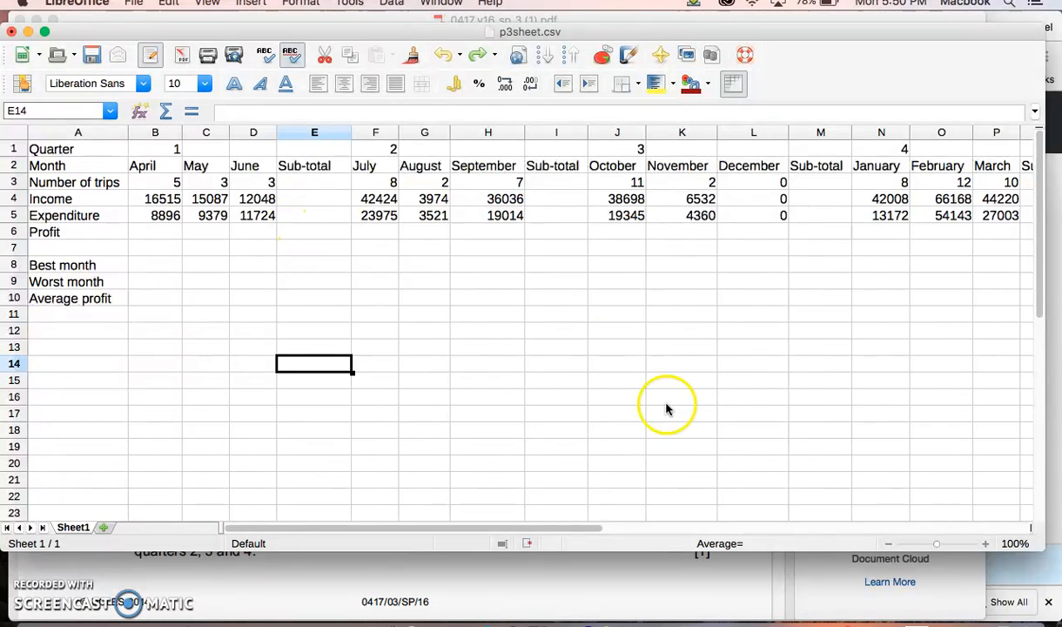
Step: Switch back to the exam paper in Acrobat Reader and highlight question 5 about calculating the number of trips in cell E4
{"action": "left_click", "coordinate": [941, 620]}
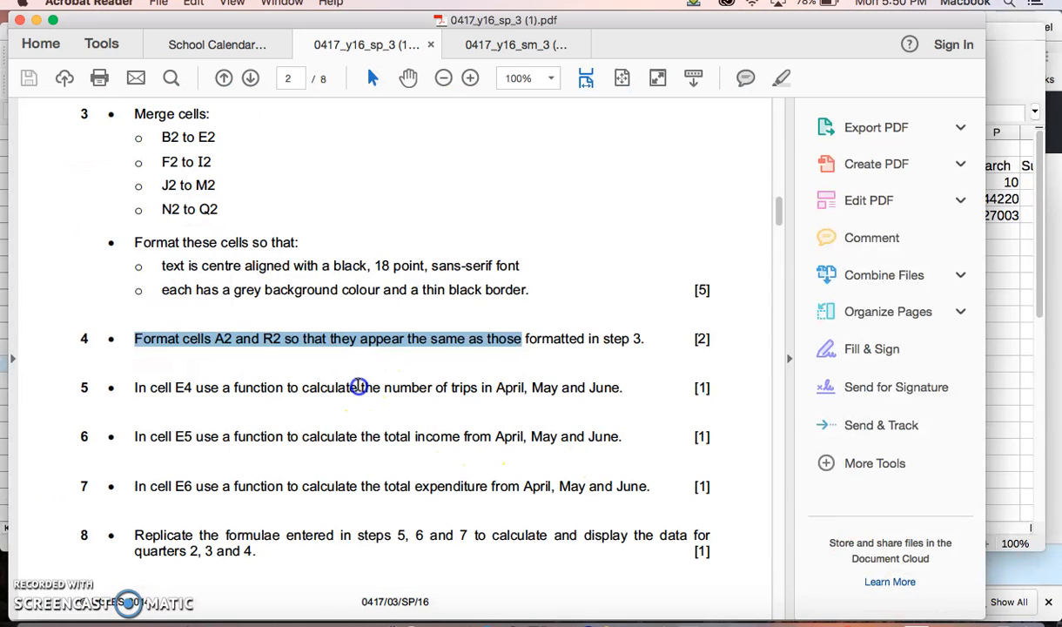
{"action": "left_click", "coordinate": [357, 385]}
{"action": "scroll", "coordinate": [357, 386], "scroll_direction": "down", "scroll_amount": 3}
{"action": "scroll", "coordinate": [357, 385], "scroll_direction": "down", "scroll_amount": 1}
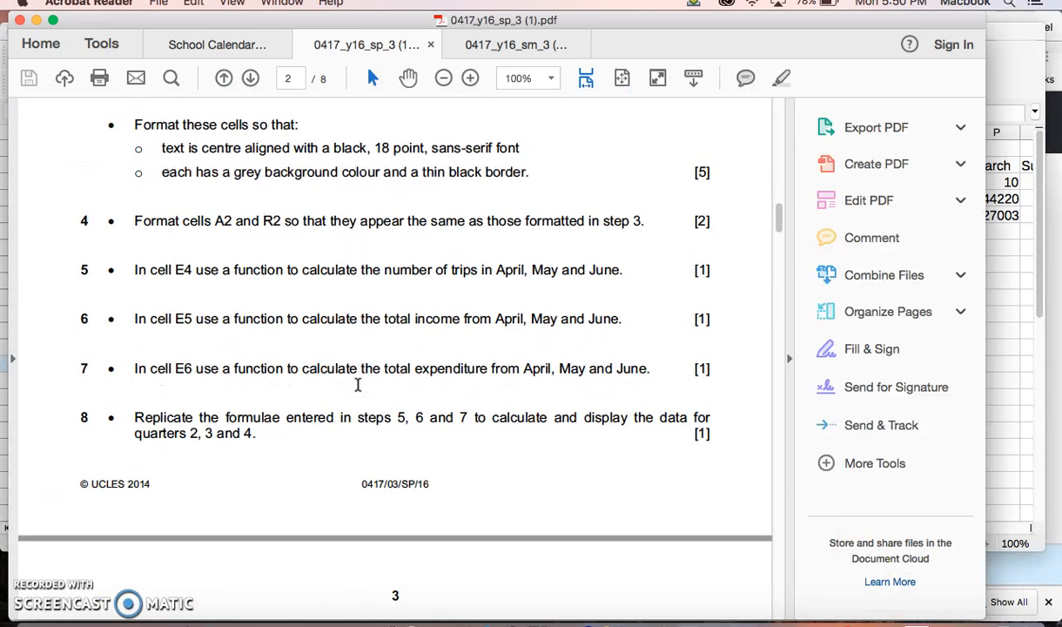
{"action": "scroll", "coordinate": [251, 329], "scroll_direction": "up", "scroll_amount": 8}
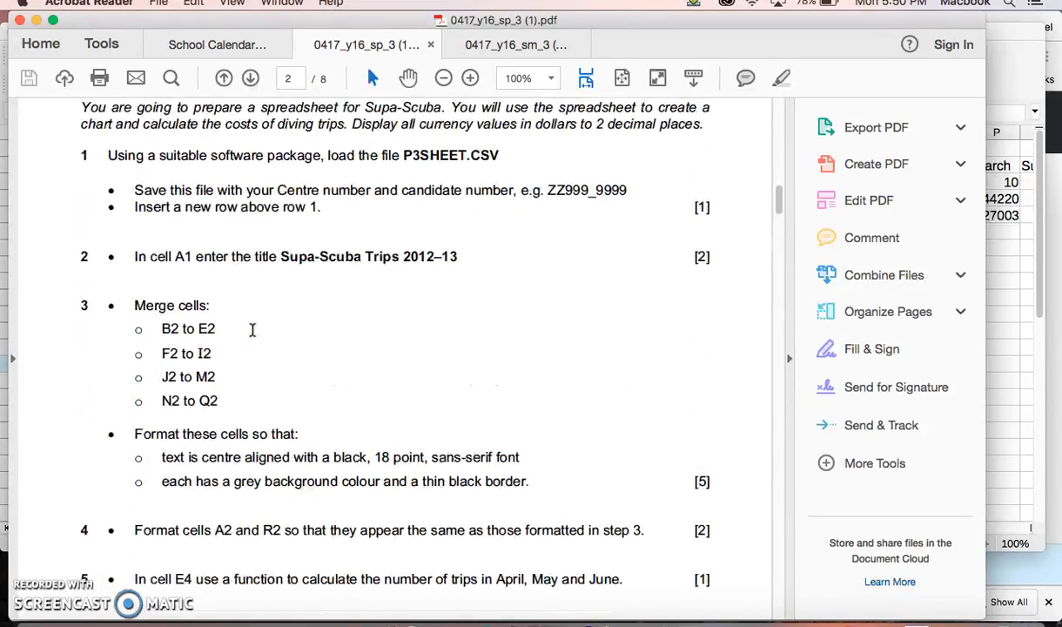
{"action": "scroll", "coordinate": [252, 329], "scroll_direction": "down", "scroll_amount": 7}
{"action": "left_click", "coordinate": [133, 300]}
{"action": "left_click_drag", "start_coordinate": [133, 300], "coordinate": [634, 288]}
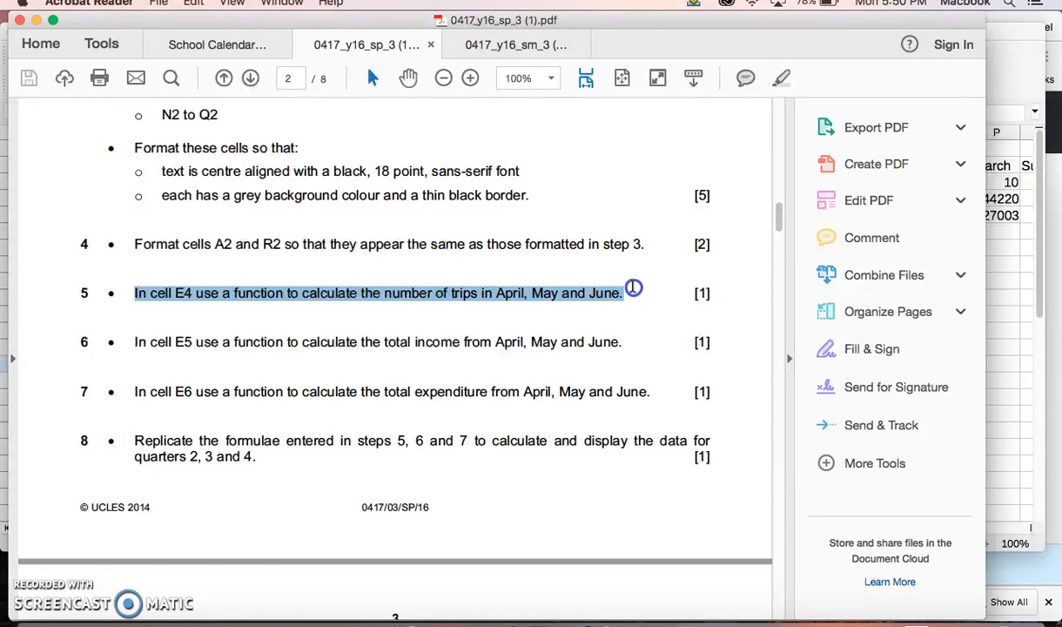
{"action": "left_click_drag", "start_coordinate": [367, 279], "coordinate": [557, 307]}
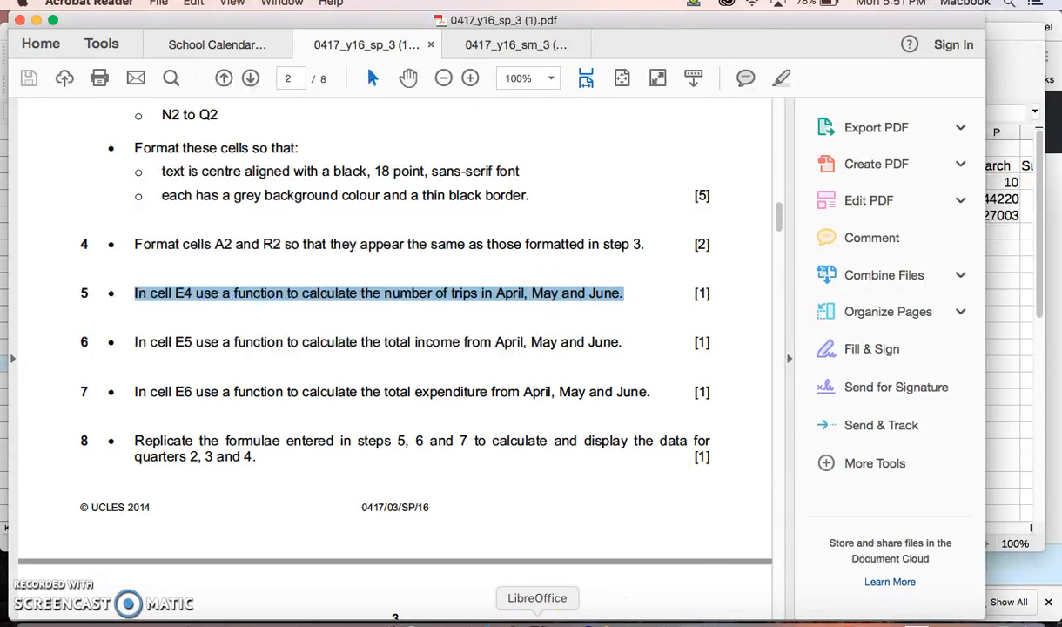
Step: Switch to p3sheet.csv in LibreOffice and total the April to June number of trips in cell E3 with =SUM(B3:D3)
{"action": "left_click", "coordinate": [537, 620]}
{"action": "left_click", "coordinate": [201, 346]}
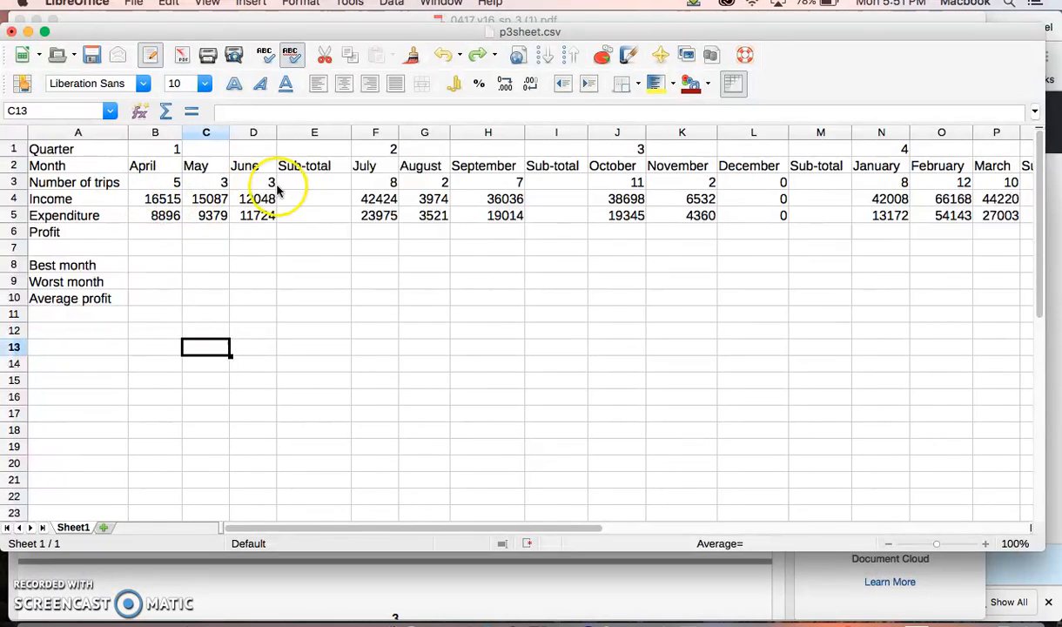
{"action": "left_click", "coordinate": [148, 183]}
{"action": "left_click", "coordinate": [205, 183]}
{"action": "left_click", "coordinate": [251, 183]}
{"action": "left_click", "coordinate": [310, 184]}
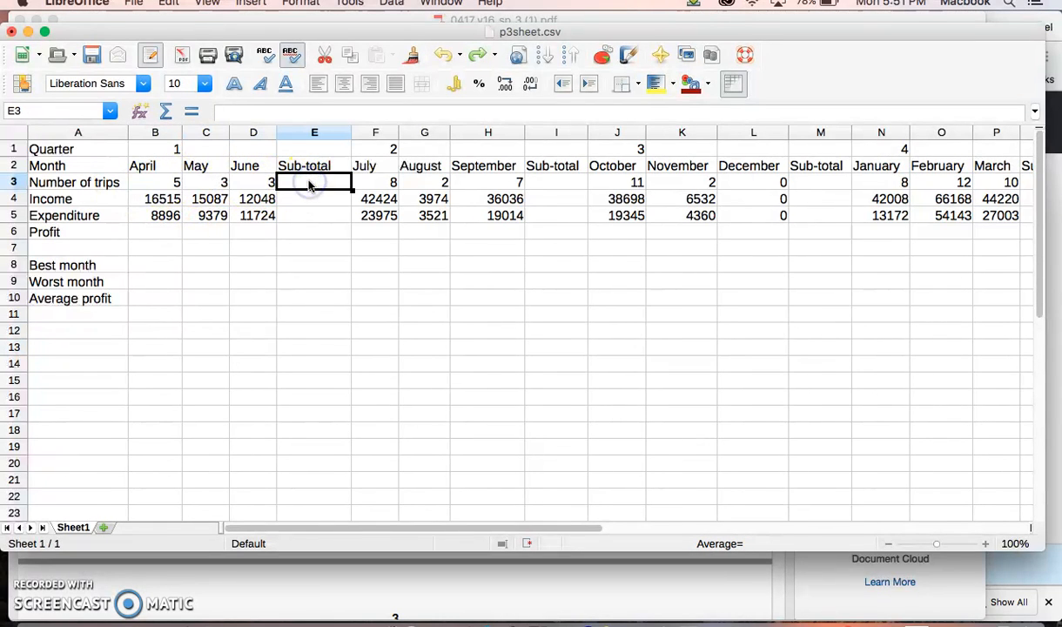
{"action": "type", "text": "=sum("}
{"action": "left_click_drag", "start_coordinate": [166, 182], "coordinate": [249, 185]}
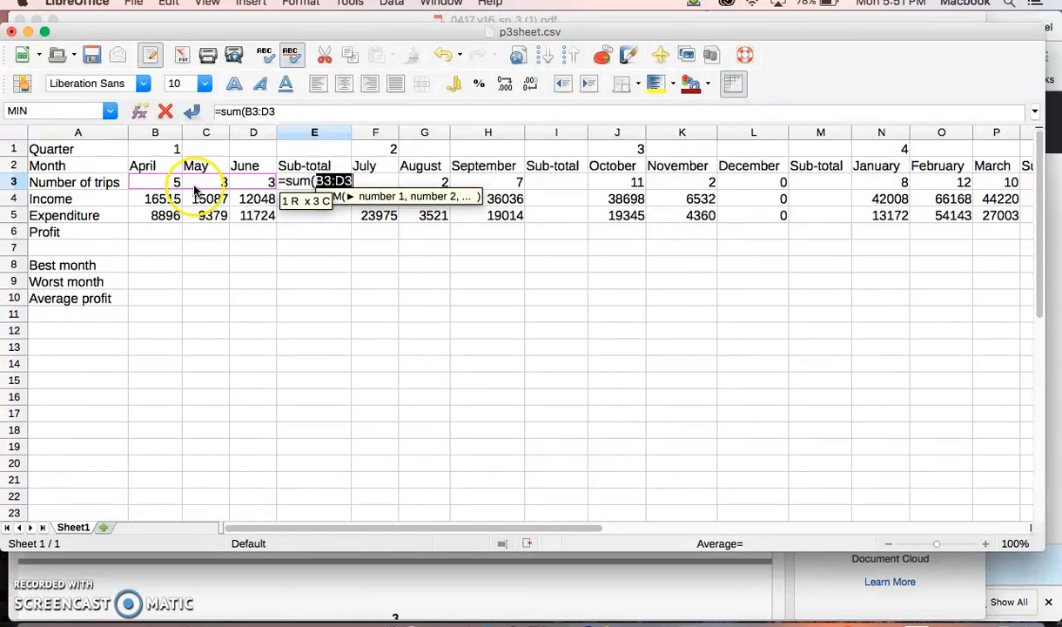
{"action": "type", "text": ")"}
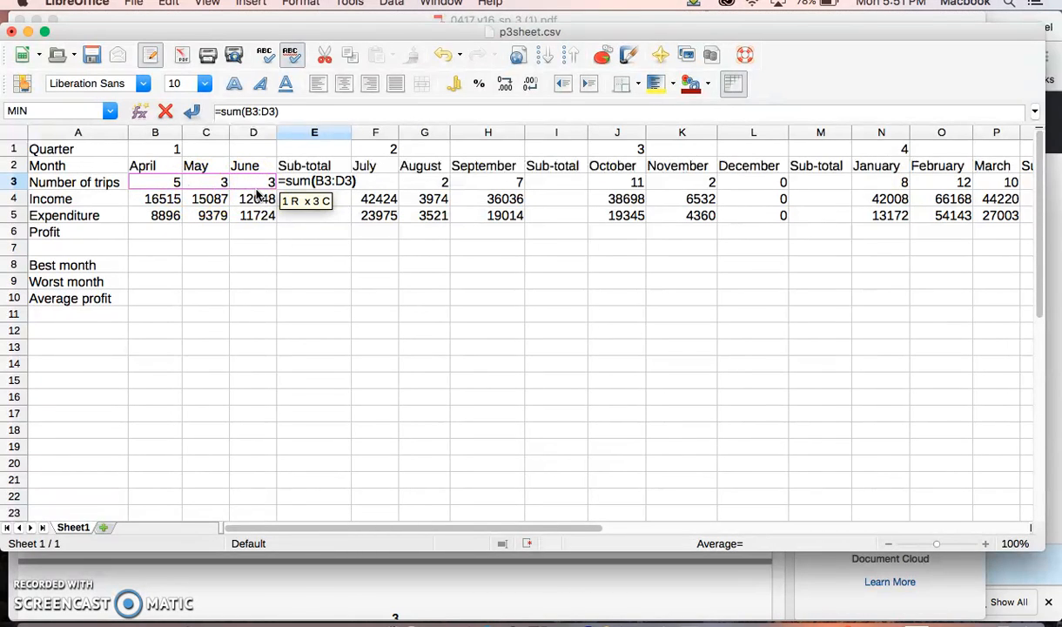
{"action": "key", "text": "Return"}
{"action": "left_click", "coordinate": [291, 182]}
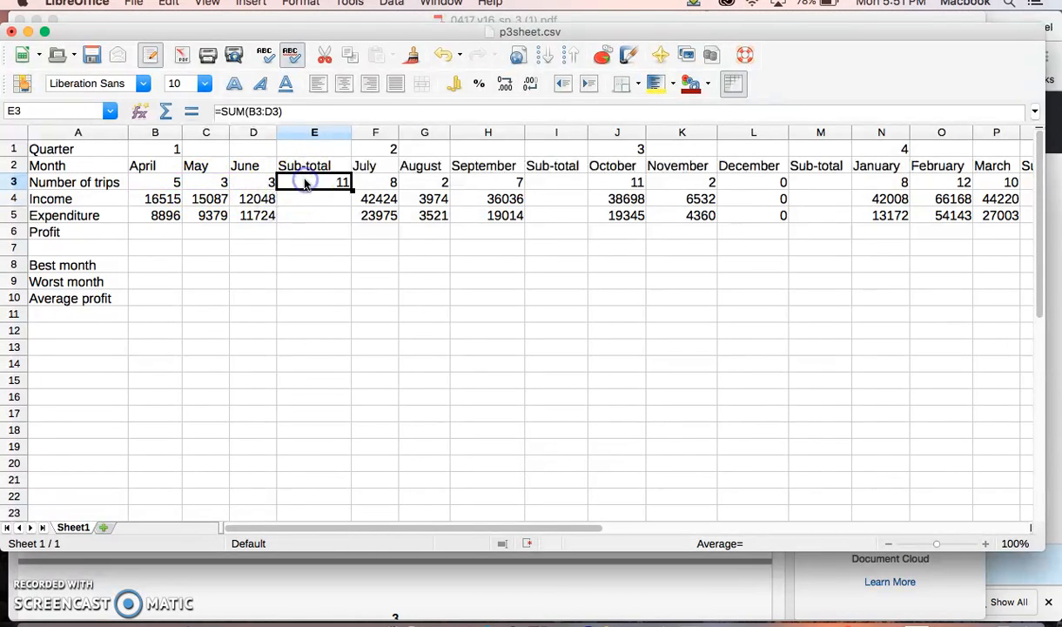
{"action": "left_click", "coordinate": [31, 594]}
{"action": "left_click", "coordinate": [309, 180]}
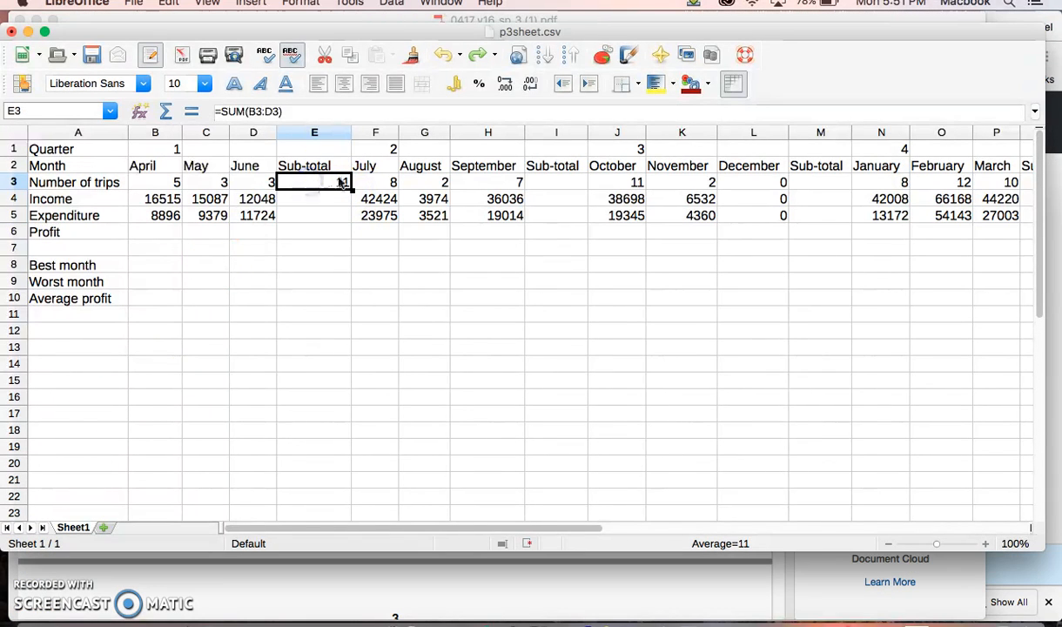
{"action": "left_click", "coordinate": [73, 199]}
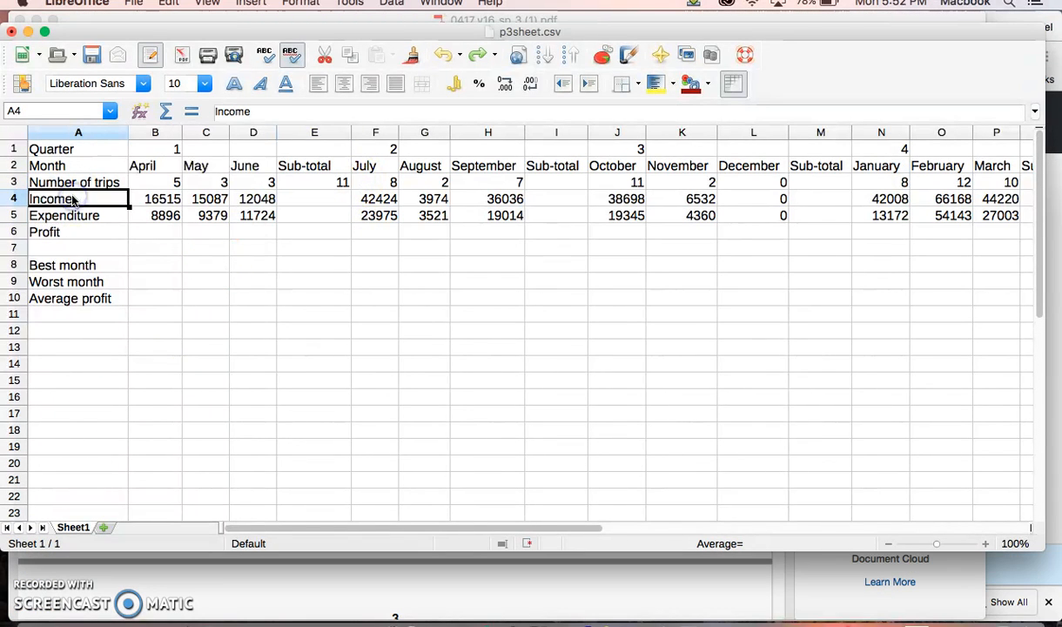
Step: Copy the trips sub-total formula in E3 down to E5 to total the April to June income and expenditure
{"action": "left_click", "coordinate": [74, 215]}
{"action": "left_click", "coordinate": [68, 197]}
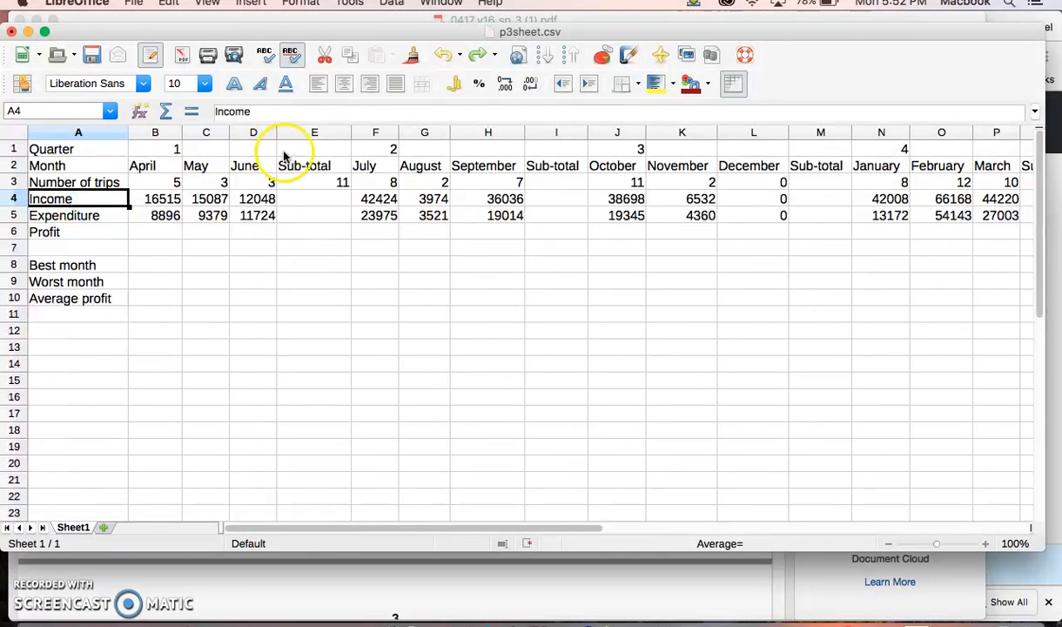
{"action": "left_click", "coordinate": [312, 181]}
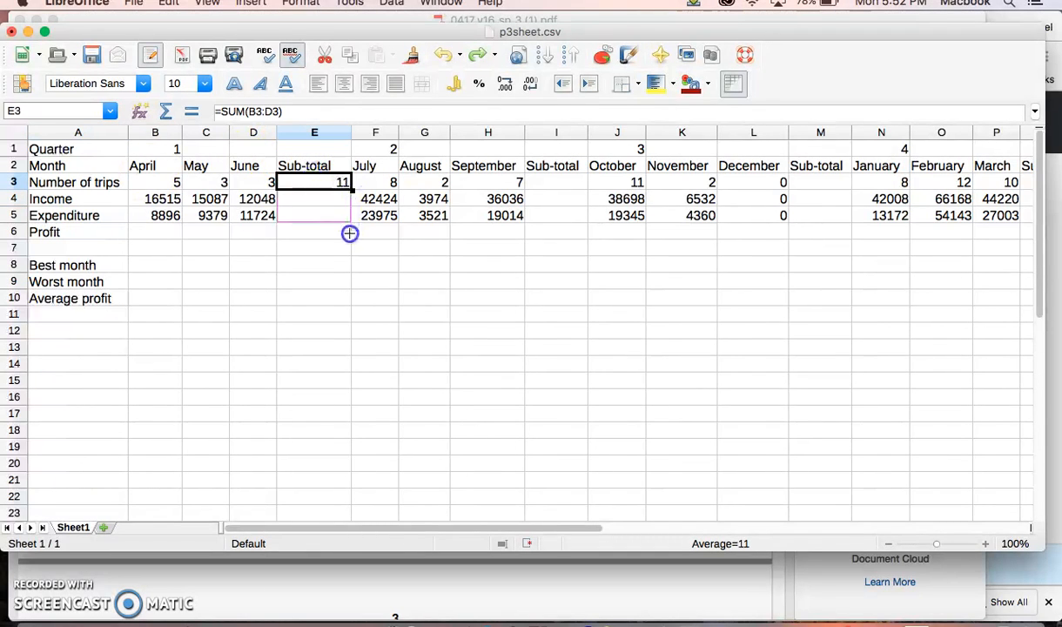
{"action": "left_click_drag", "start_coordinate": [348, 221], "coordinate": [346, 217]}
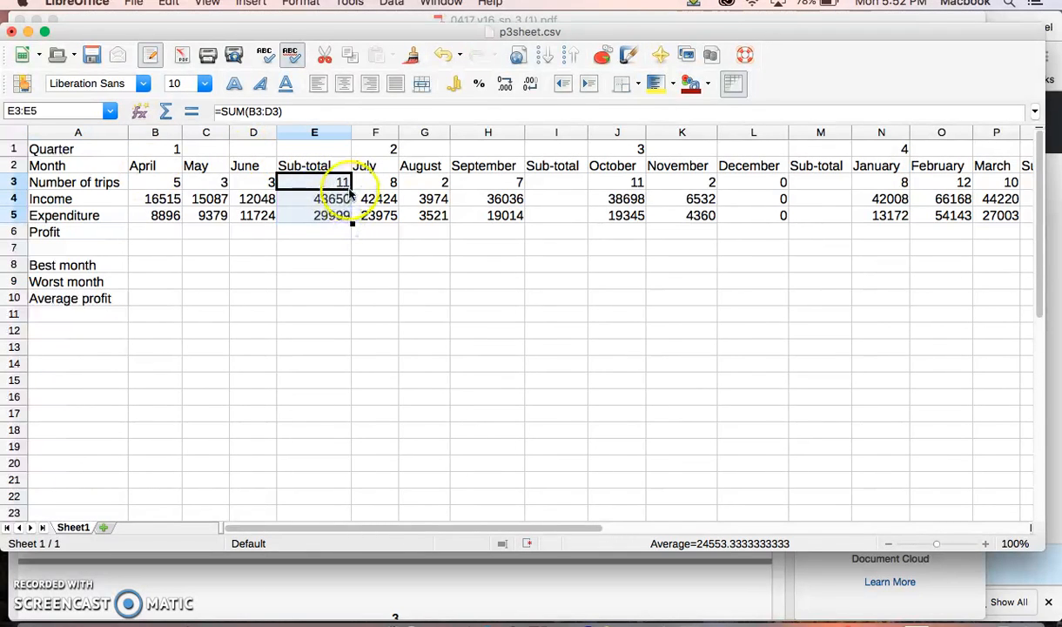
Step: Examine the sub-total formulas in E3 to E5, the empty sub-total cells I3 and M3, and profit cell B6
{"action": "left_click", "coordinate": [310, 180]}
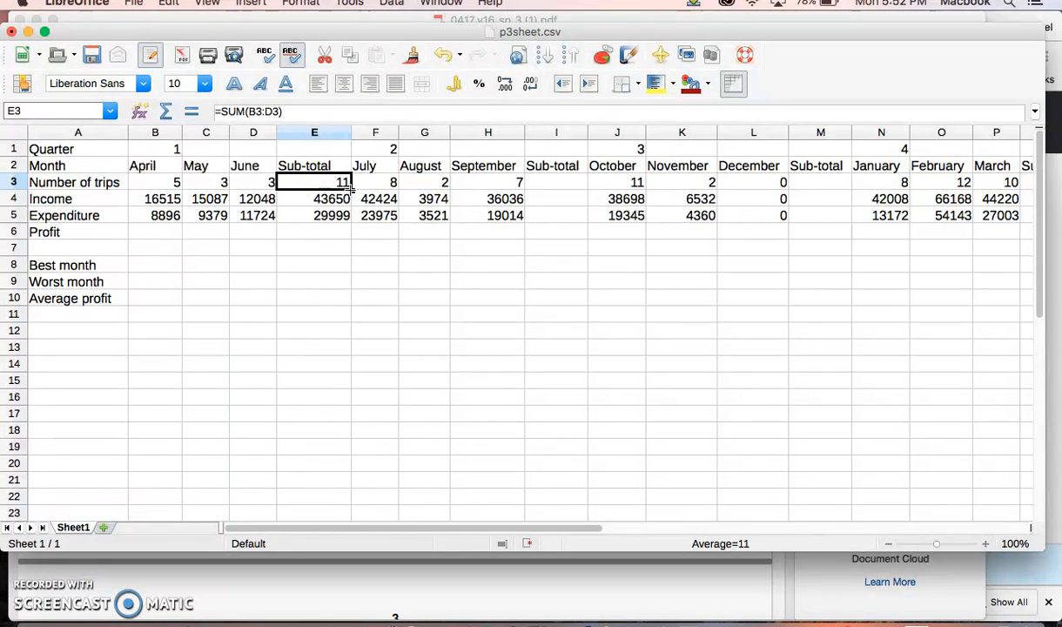
{"action": "left_click", "coordinate": [328, 203]}
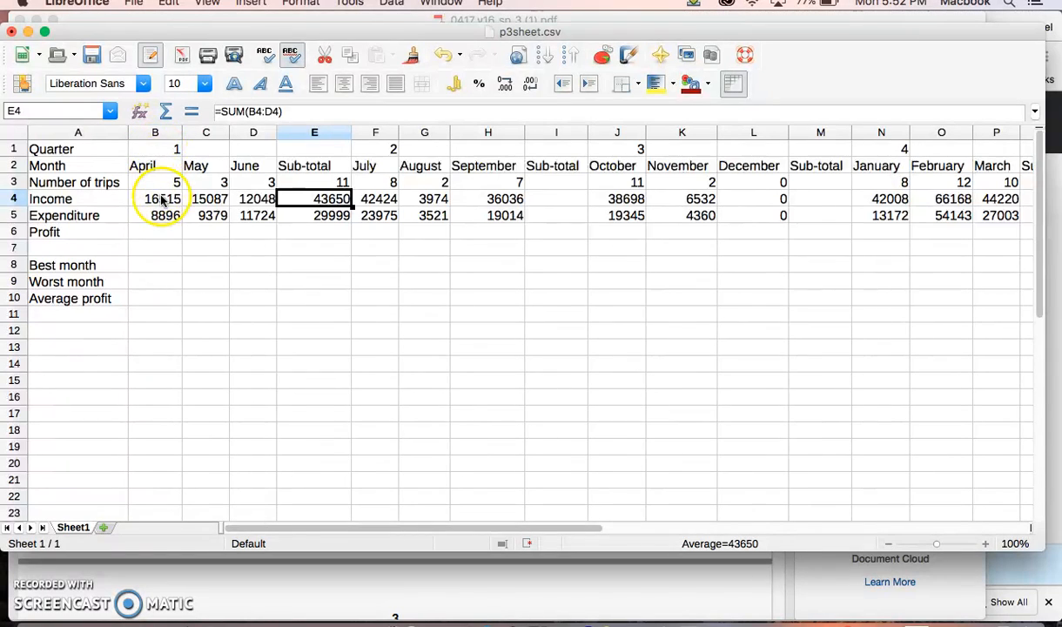
{"action": "left_click", "coordinate": [309, 217]}
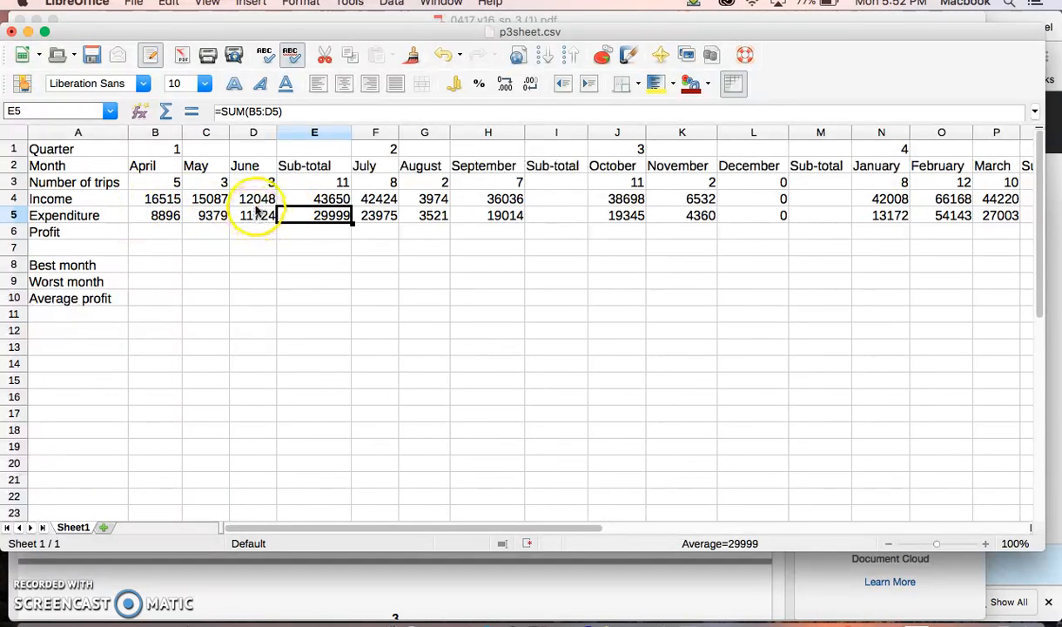
{"action": "left_click", "coordinate": [279, 265]}
{"action": "left_click", "coordinate": [299, 213]}
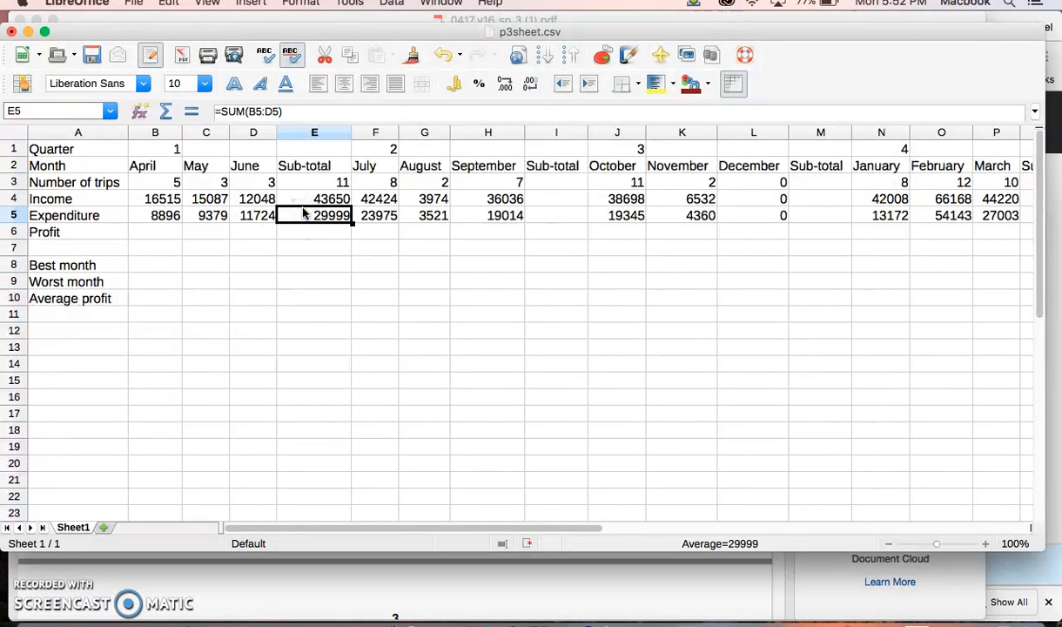
{"action": "left_click", "coordinate": [533, 182]}
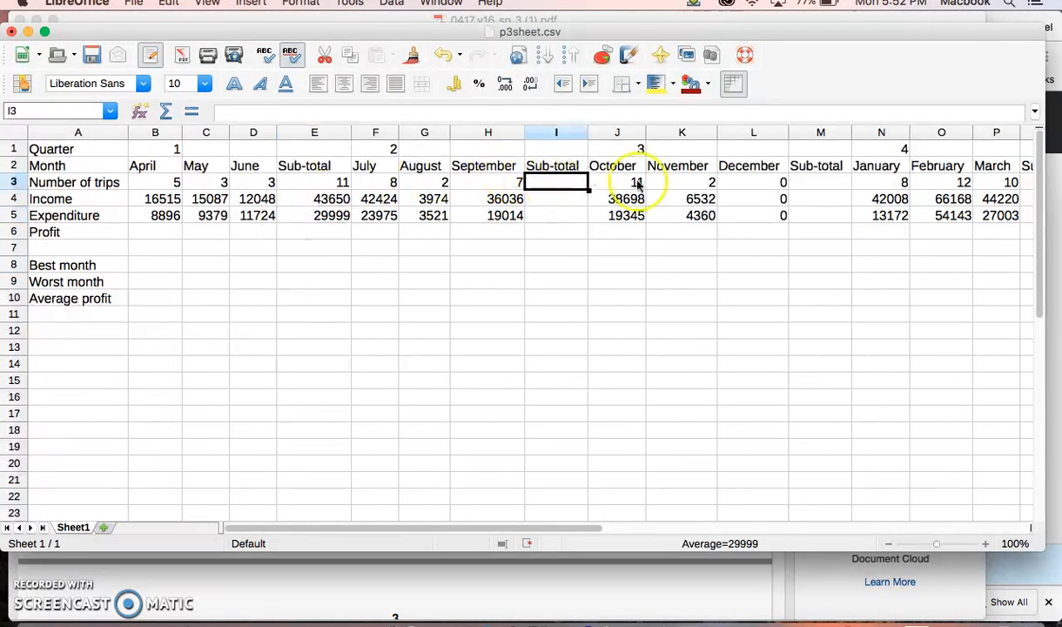
{"action": "left_click", "coordinate": [829, 183]}
{"action": "left_click", "coordinate": [327, 183]}
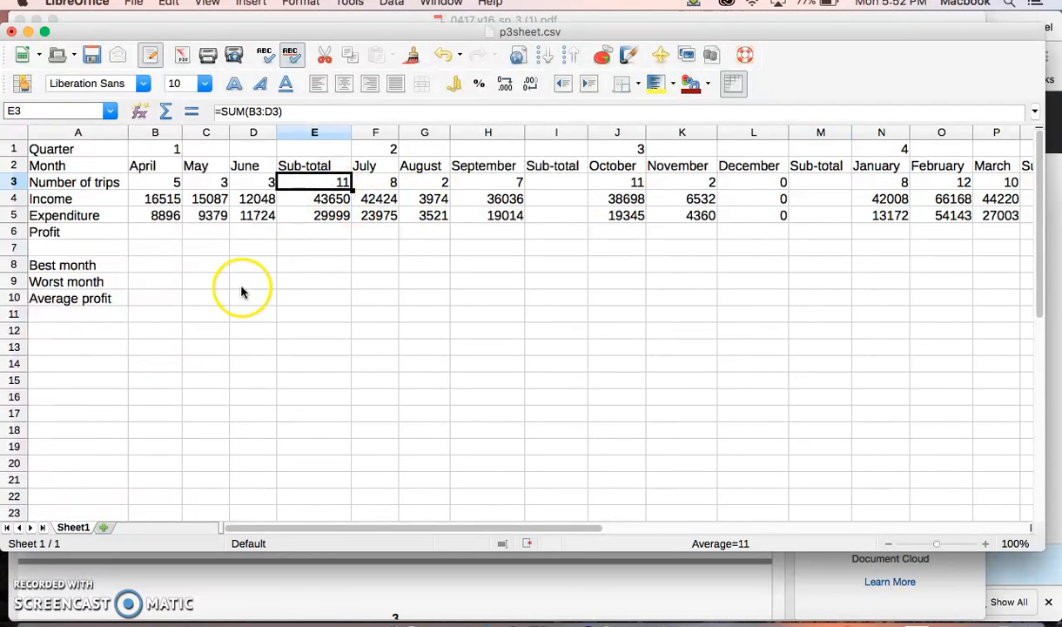
{"action": "left_click", "coordinate": [156, 231]}
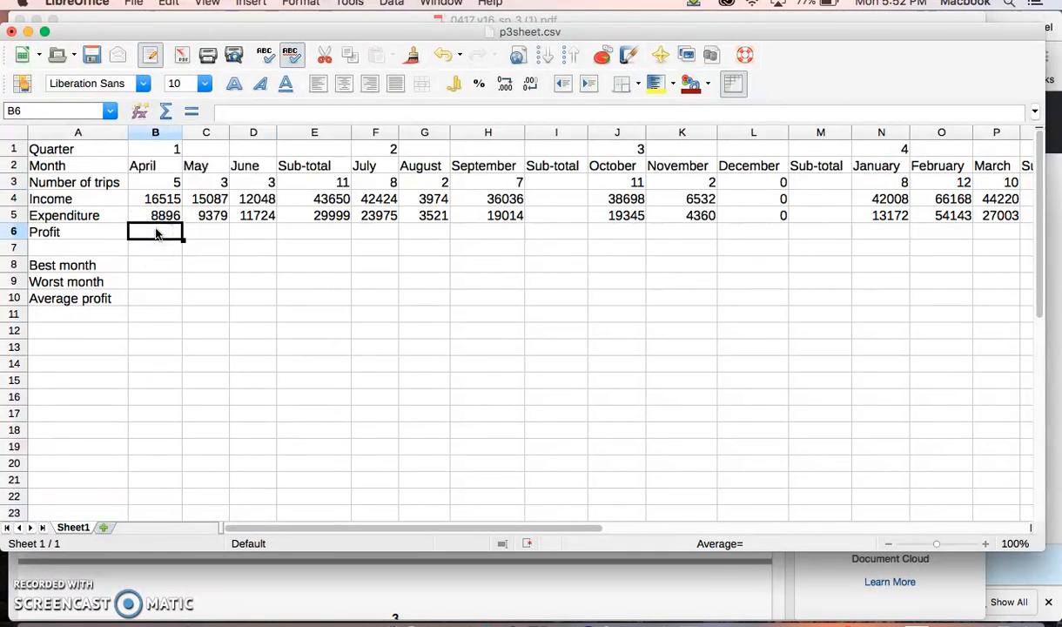
Step: Switch to the exam paper in Acrobat Reader, highlight the question 8 instruction on replicating formulae and question 9 on calculating profit
{"action": "left_click", "coordinate": [718, 595]}
{"action": "scroll", "coordinate": [423, 420], "scroll_direction": "down", "scroll_amount": 5}
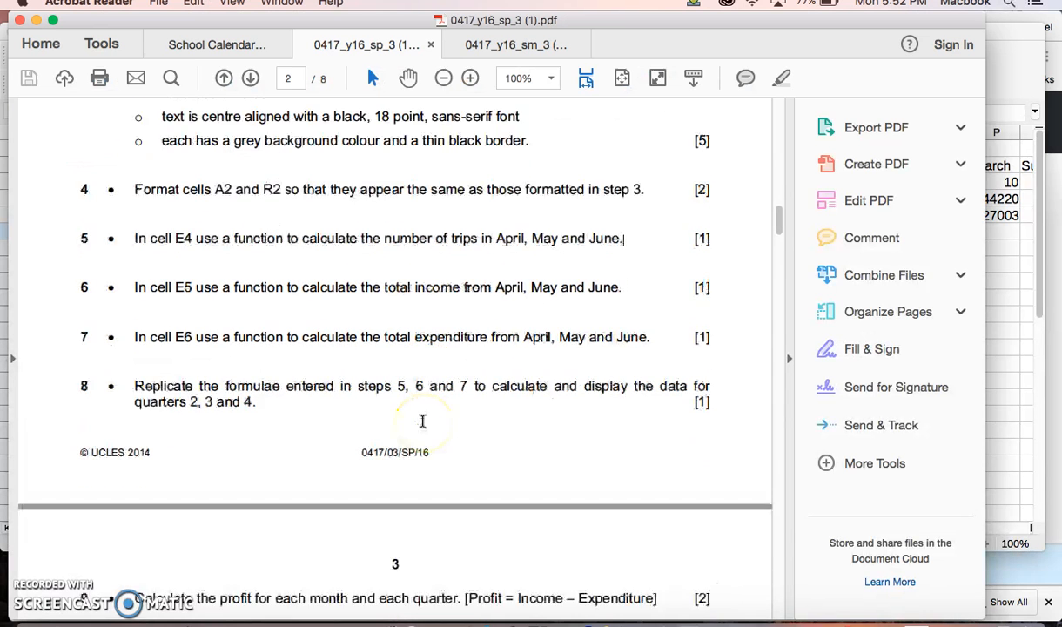
{"action": "scroll", "coordinate": [422, 420], "scroll_direction": "up", "scroll_amount": 3}
{"action": "left_click_drag", "start_coordinate": [192, 282], "coordinate": [522, 331]}
{"action": "scroll", "coordinate": [436, 384], "scroll_direction": "down", "scroll_amount": 5}
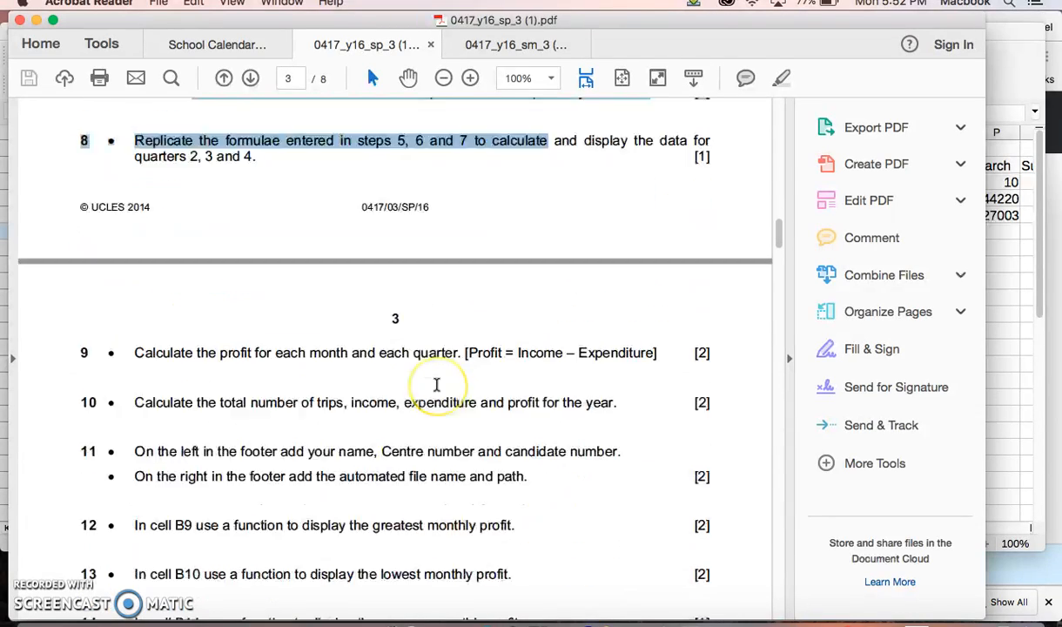
{"action": "left_click_drag", "start_coordinate": [130, 254], "coordinate": [626, 258]}
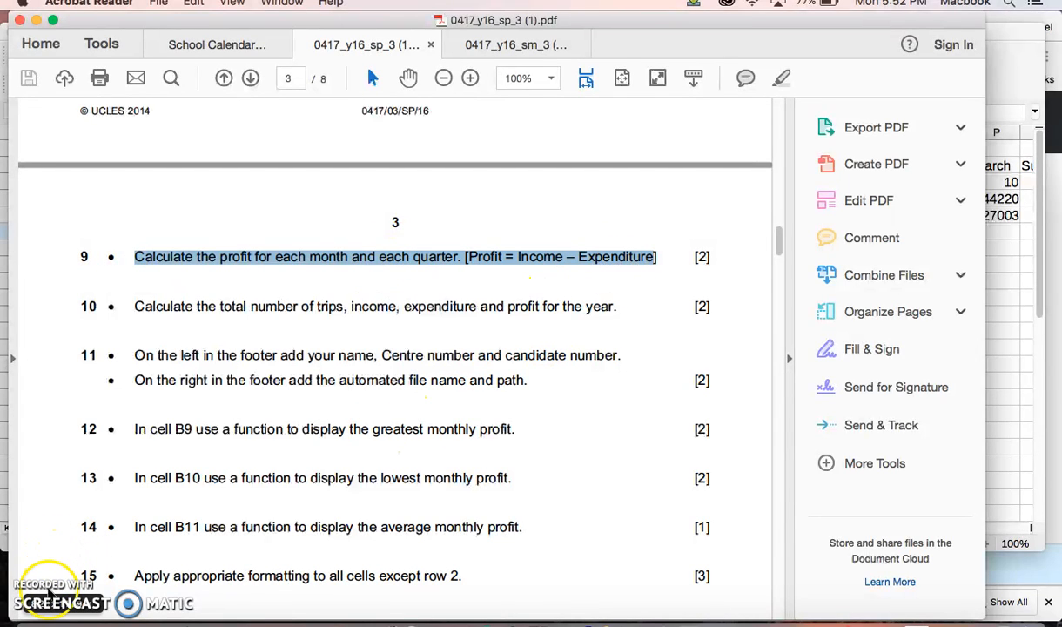
Step: Switch to p3sheet.csv in LibreOffice, calculate April's profit in B6 with =B4-B5 and copy the formula across to D6
{"action": "left_click", "coordinate": [538, 620]}
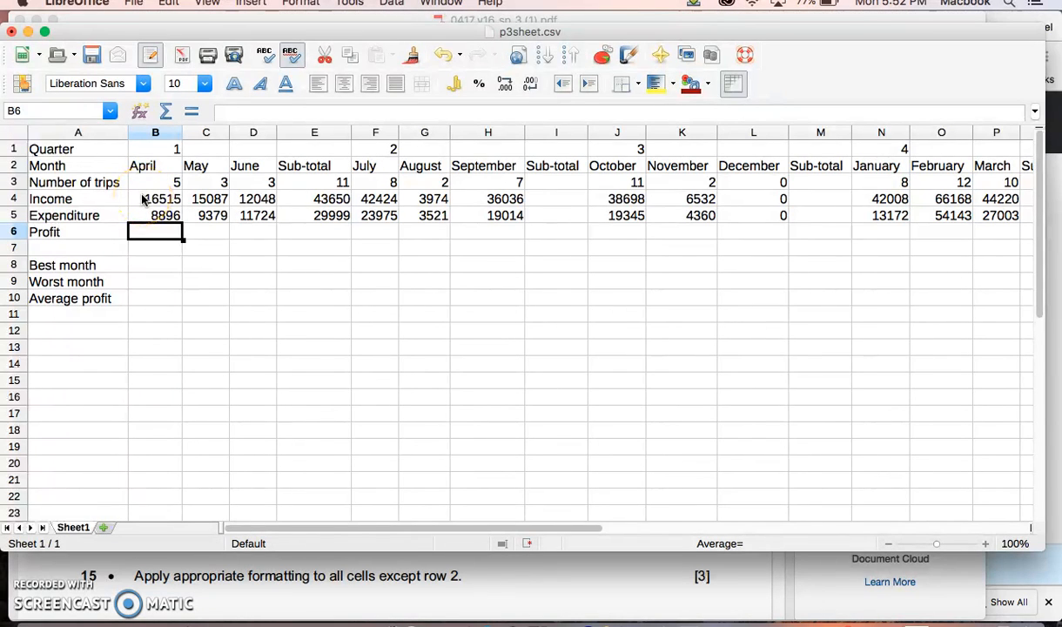
{"action": "type", "text": "="}
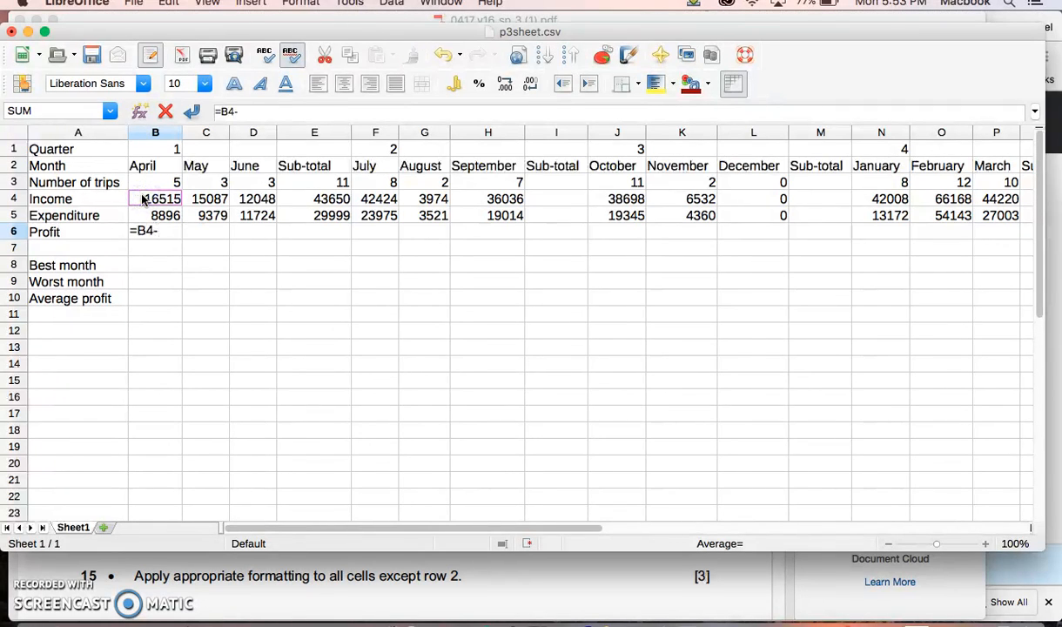
{"action": "left_click", "coordinate": [146, 215]}
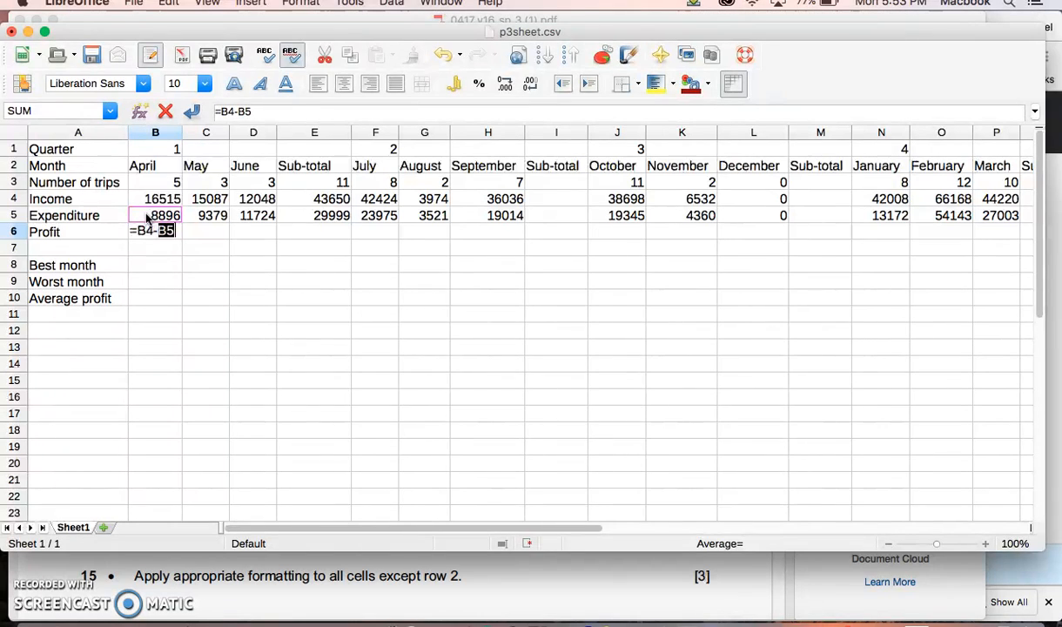
{"action": "key", "text": "Return"}
{"action": "left_click", "coordinate": [157, 229]}
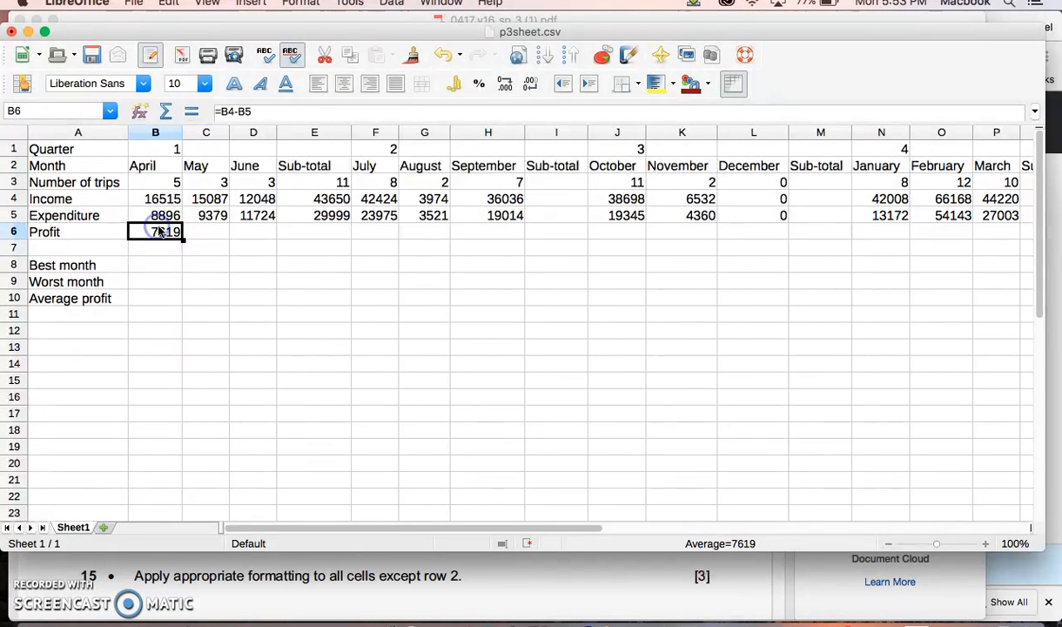
{"action": "left_click_drag", "start_coordinate": [184, 240], "coordinate": [287, 243]}
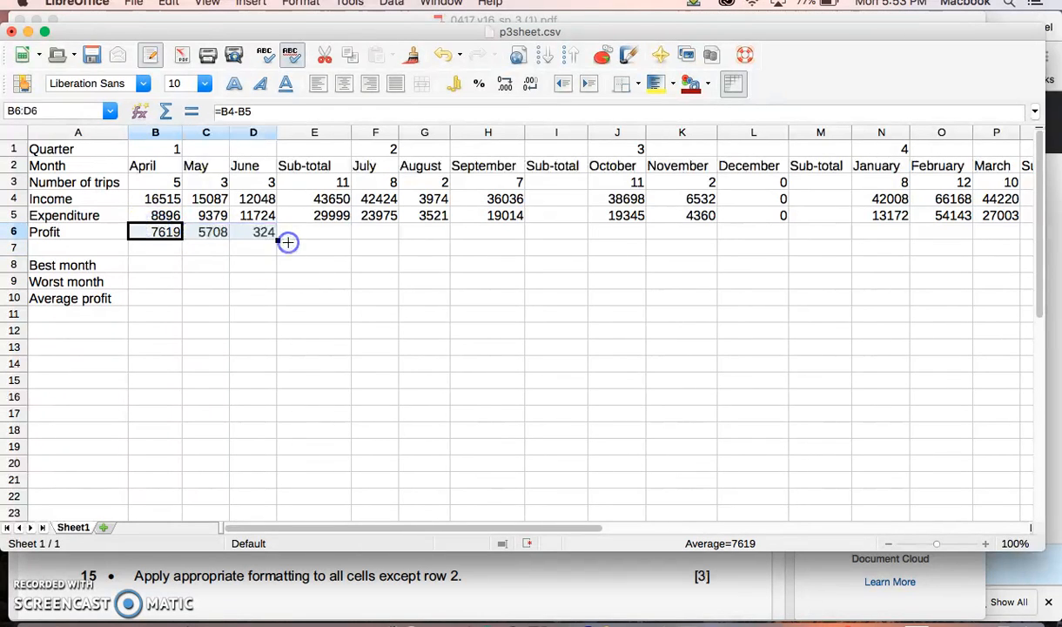
Step: Examine the profit formulas for April to June and the empty profit cells from July to October
{"action": "left_click", "coordinate": [210, 236]}
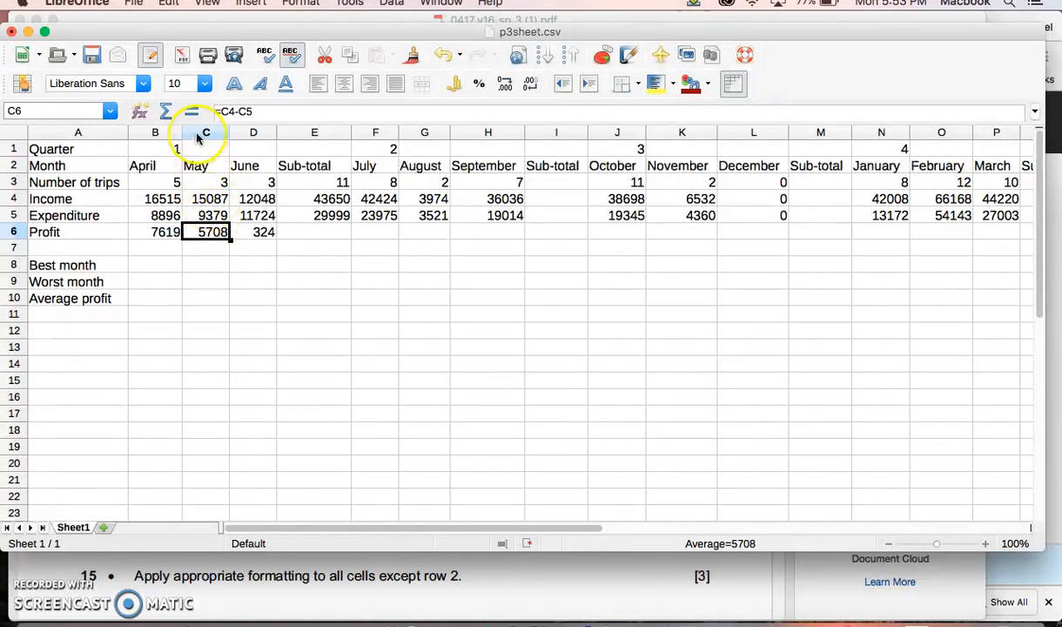
{"action": "left_click", "coordinate": [206, 199]}
{"action": "left_click", "coordinate": [207, 231]}
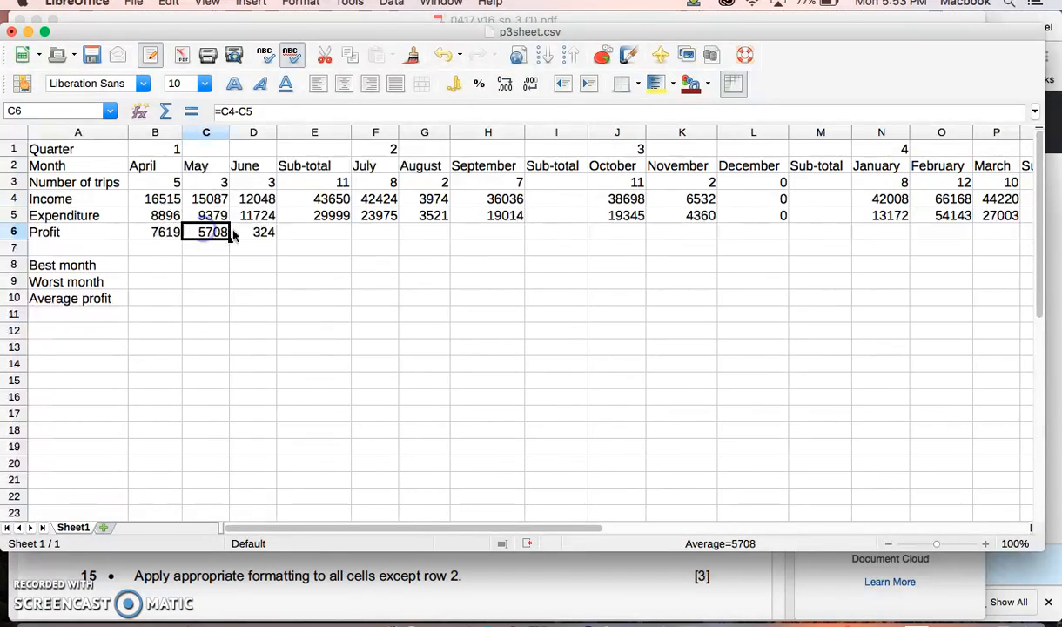
{"action": "left_click", "coordinate": [253, 231]}
{"action": "left_click", "coordinate": [159, 235]}
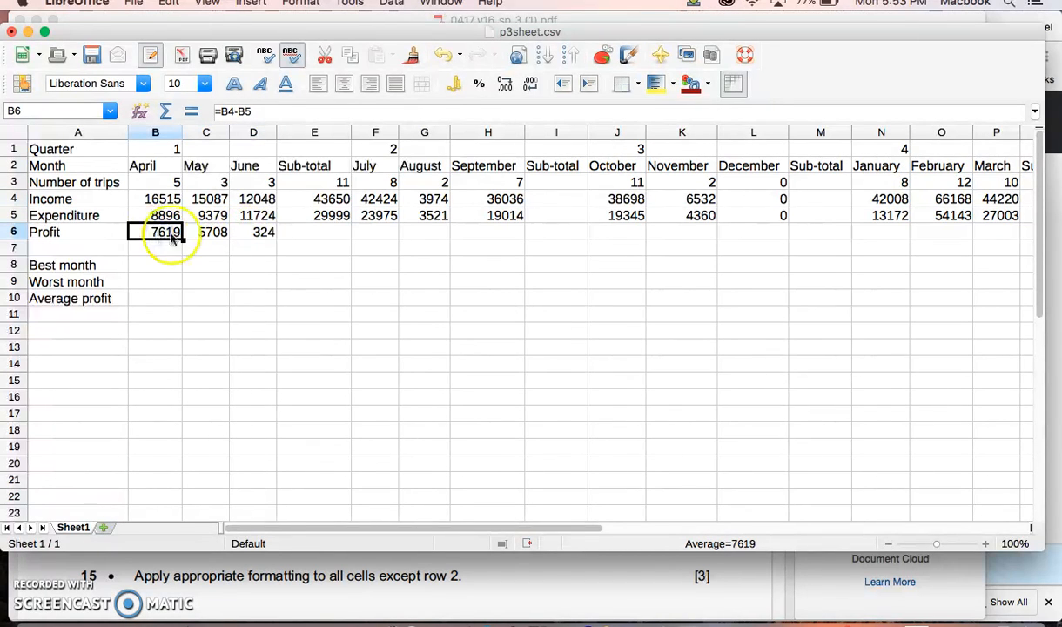
{"action": "left_click", "coordinate": [264, 238]}
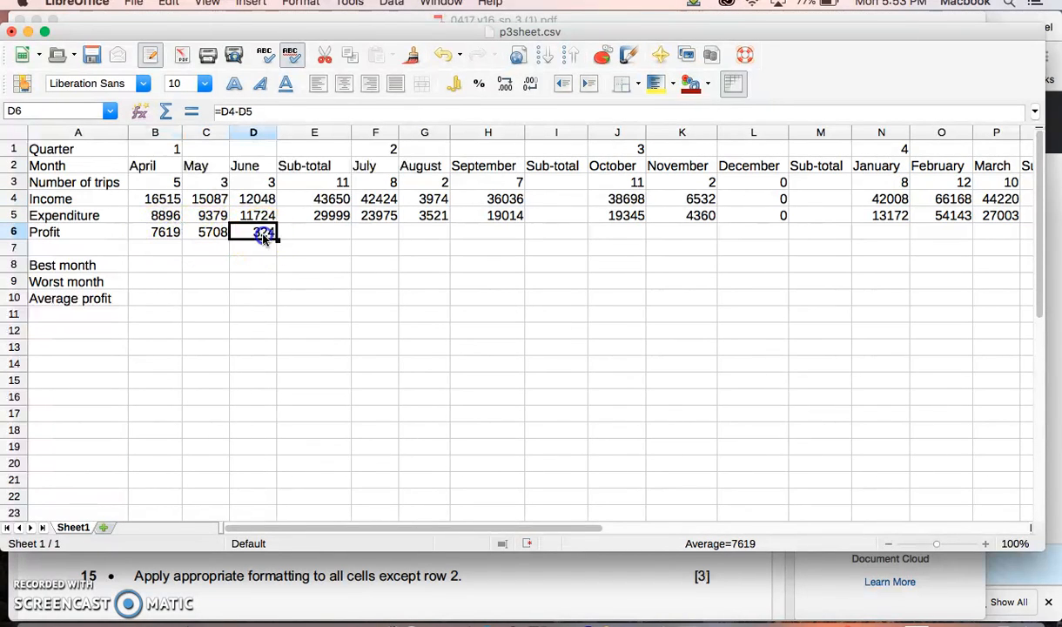
{"action": "left_click", "coordinate": [369, 235]}
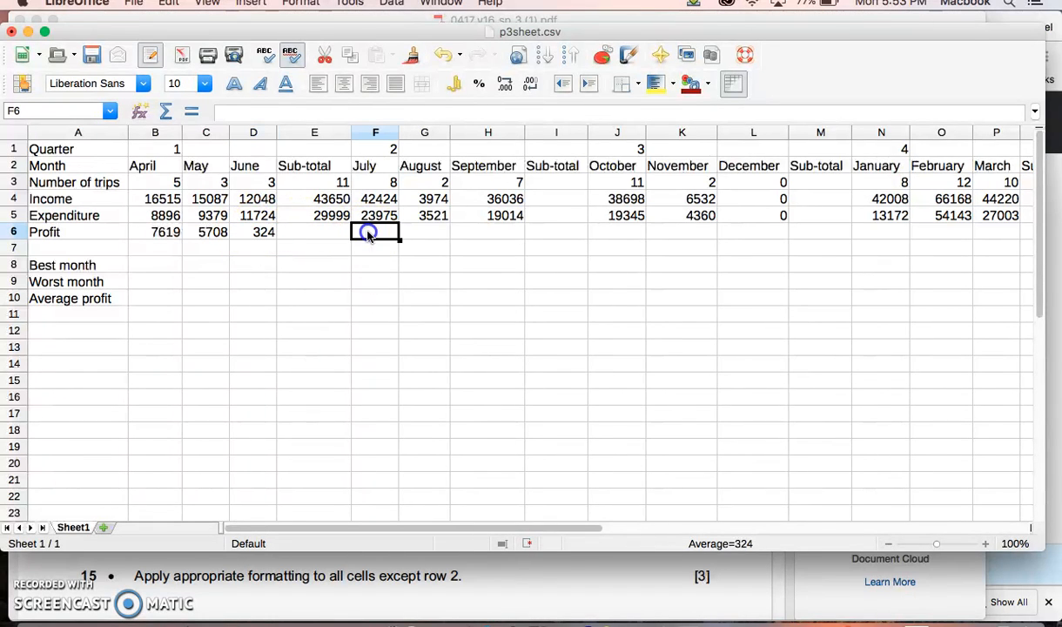
{"action": "left_click", "coordinate": [419, 236]}
{"action": "left_click", "coordinate": [481, 229]}
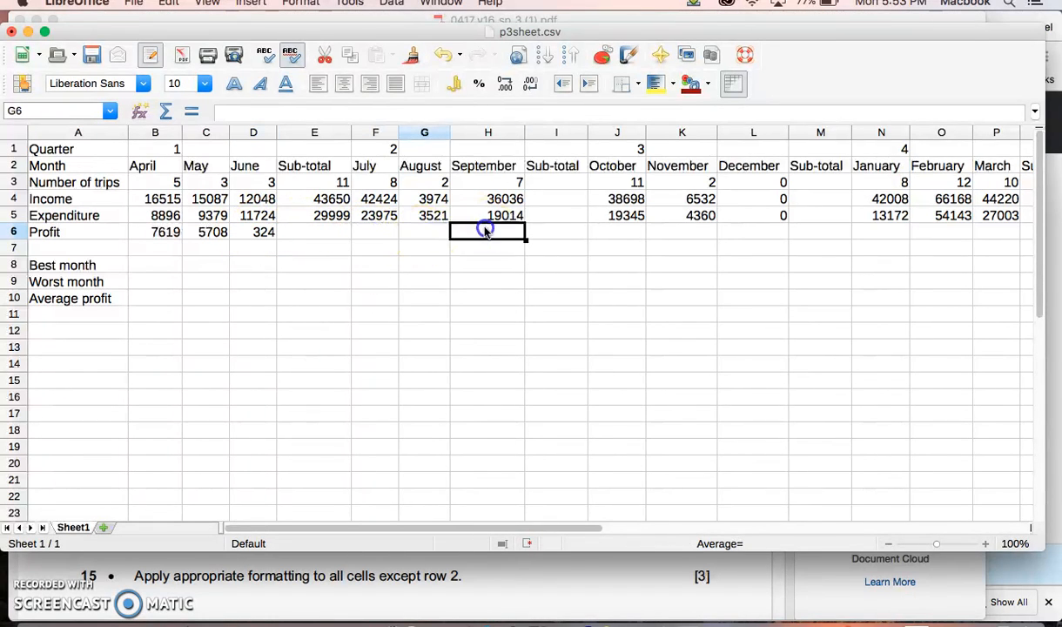
{"action": "left_click", "coordinate": [553, 235]}
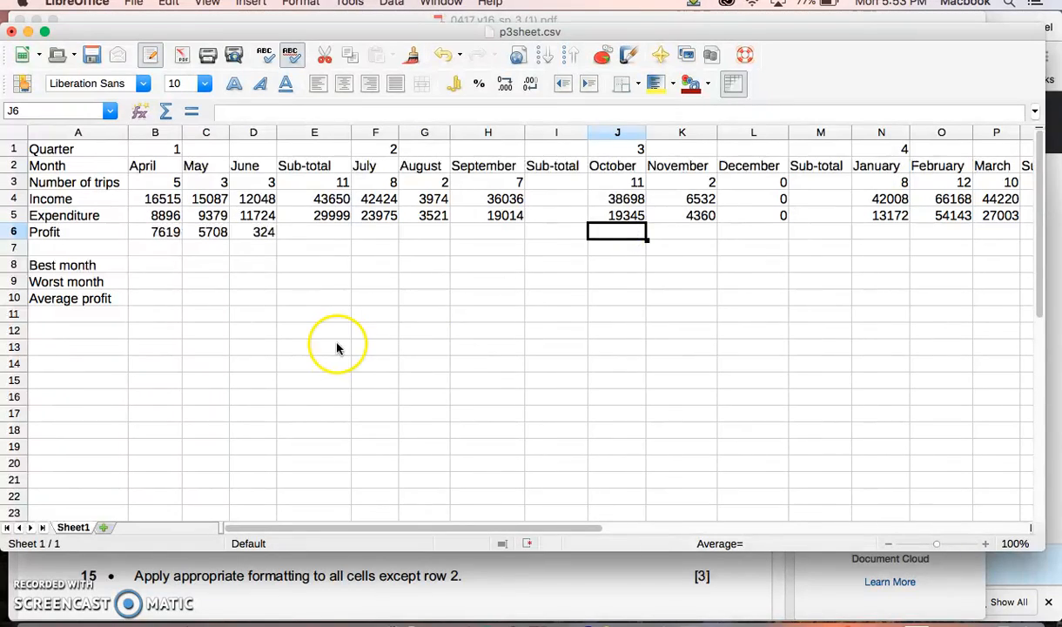
Step: Switch to the exam paper in Acrobat Reader and highlight questions 12 to 14 on the greatest, lowest and average monthly profit
{"action": "left_click", "coordinate": [941, 618]}
{"action": "scroll", "coordinate": [494, 430], "scroll_direction": "down", "scroll_amount": 5}
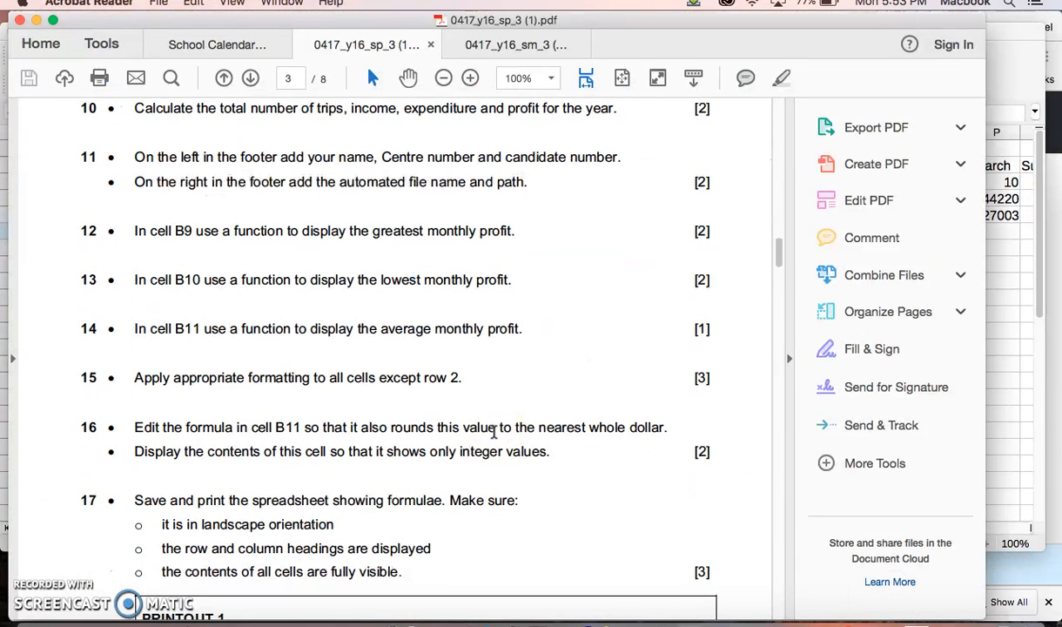
{"action": "scroll", "coordinate": [493, 431], "scroll_direction": "down", "scroll_amount": 1}
{"action": "left_click_drag", "start_coordinate": [136, 204], "coordinate": [532, 297]}
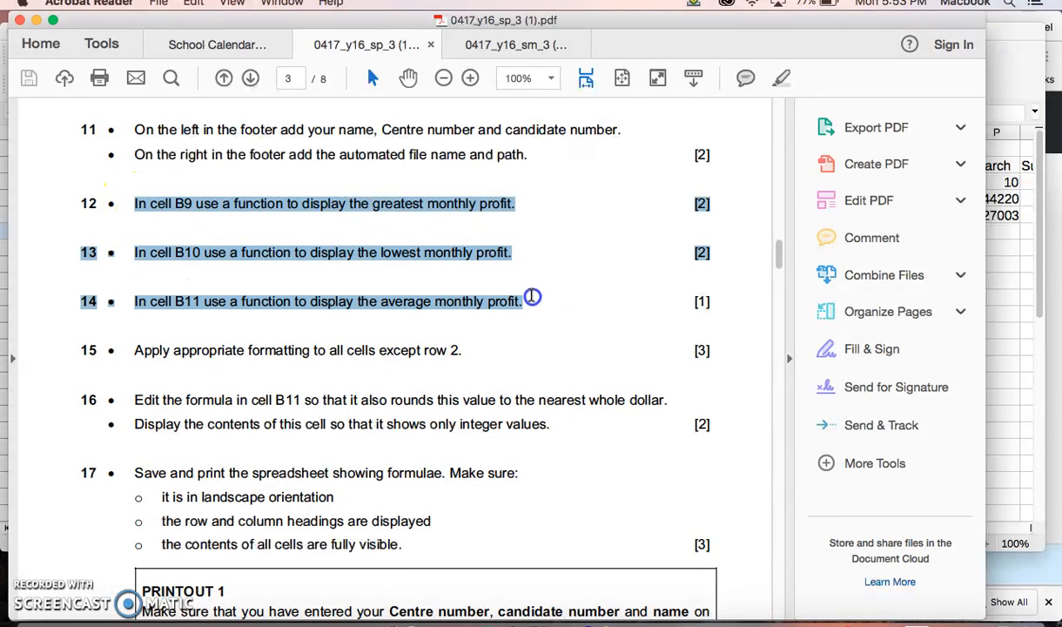
Step: Switch to p3sheet.csv in LibreOffice and enter sample profits of 343 in F6, 345 in G6 and 12345 in H6
{"action": "left_click", "coordinate": [1010, 363]}
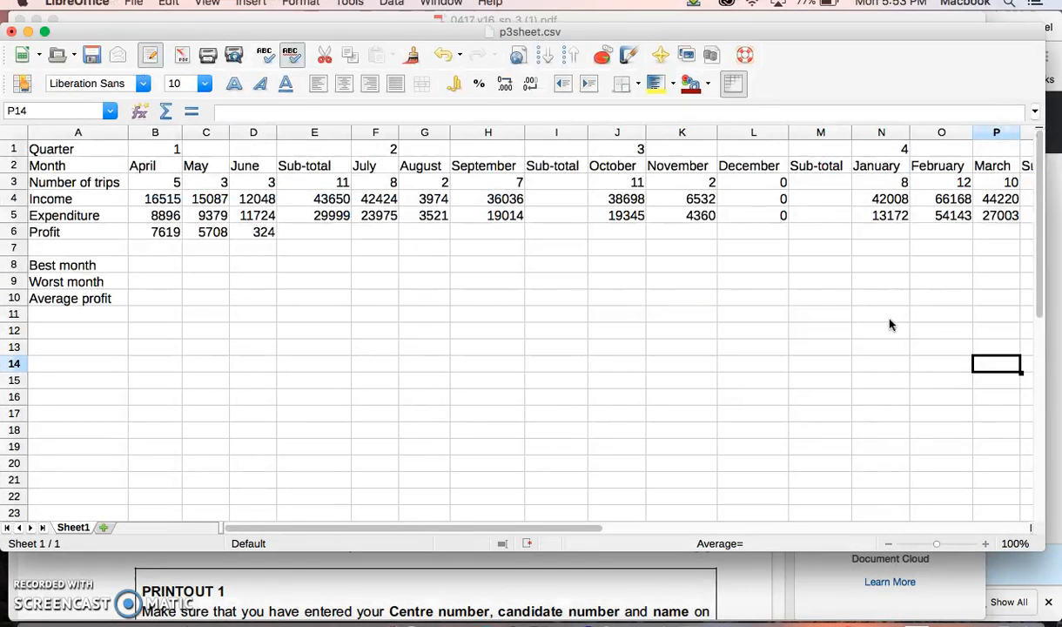
{"action": "left_click", "coordinate": [177, 266]}
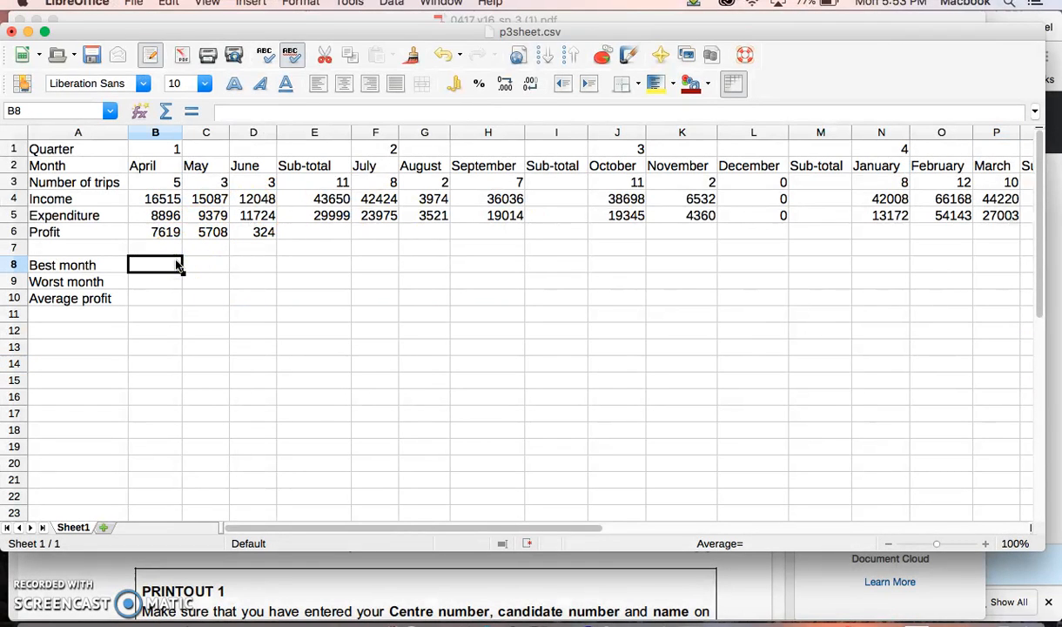
{"action": "left_click", "coordinate": [379, 233]}
{"action": "type", "text": "343"}
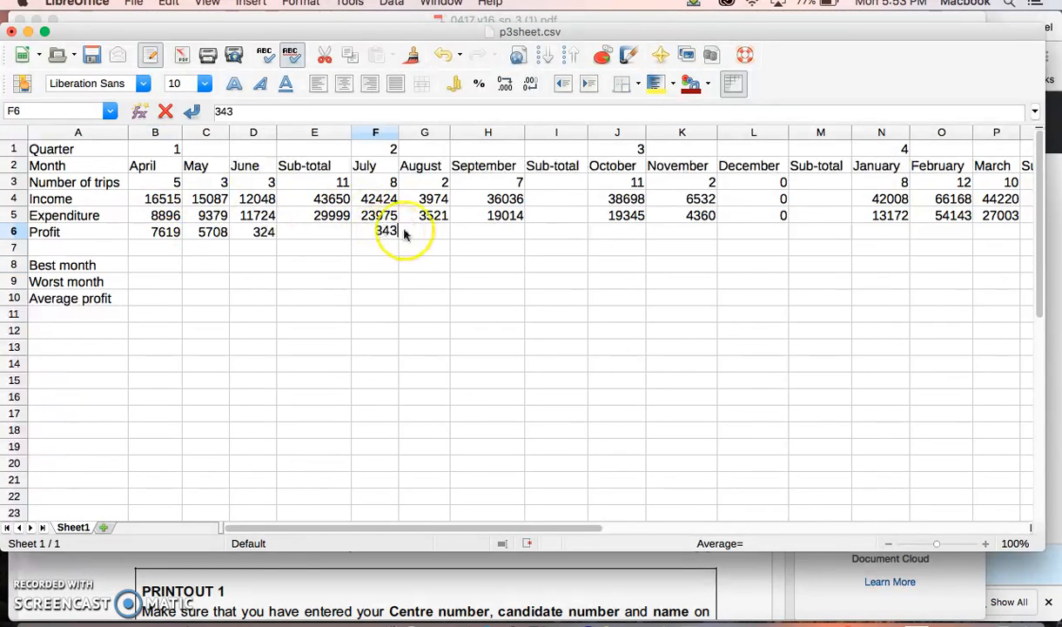
{"action": "left_click", "coordinate": [408, 233]}
{"action": "type", "text": "345"}
{"action": "left_click", "coordinate": [479, 232]}
{"action": "type", "text": "12345"}
{"action": "left_click", "coordinate": [322, 238]}
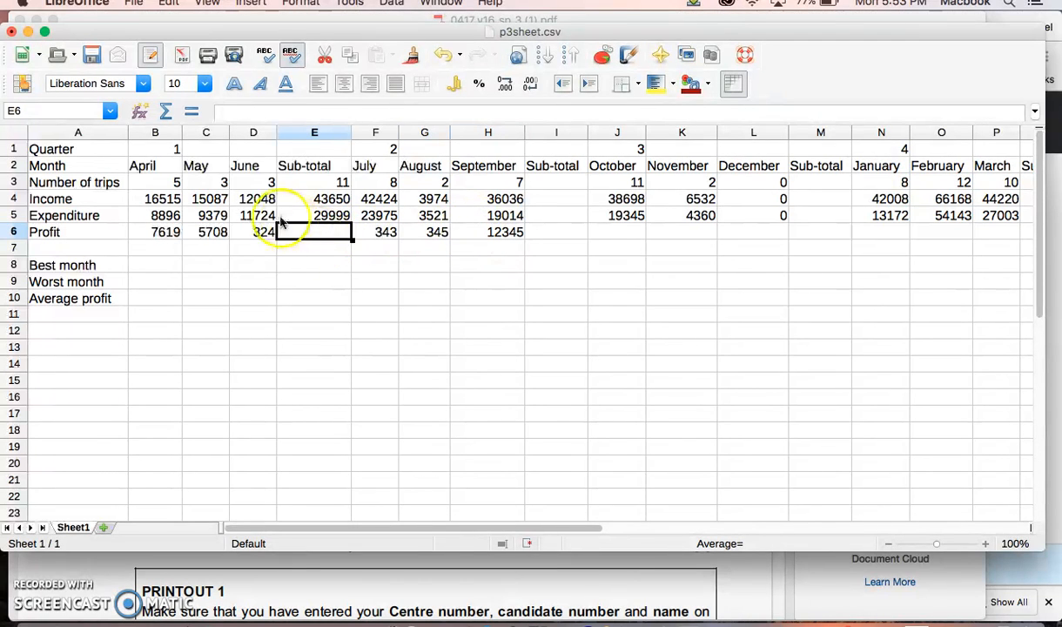
Step: Review question 12 in the exam paper in Acrobat Reader, return to p3sheet.csv in LibreOffice and select April's profit in B6
{"action": "left_click", "coordinate": [252, 265]}
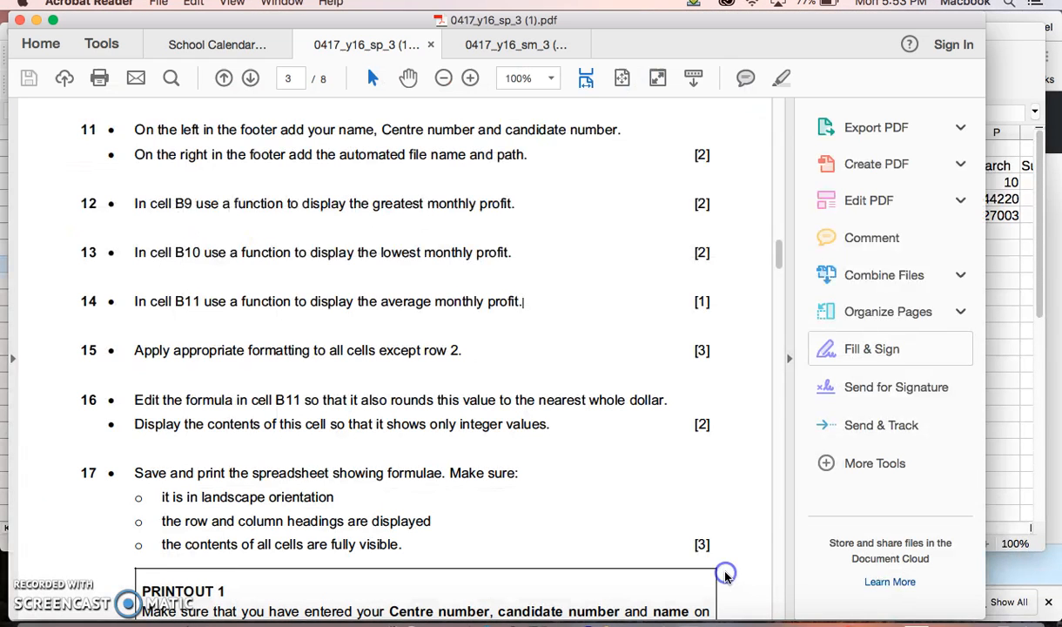
{"action": "left_click", "coordinate": [728, 572]}
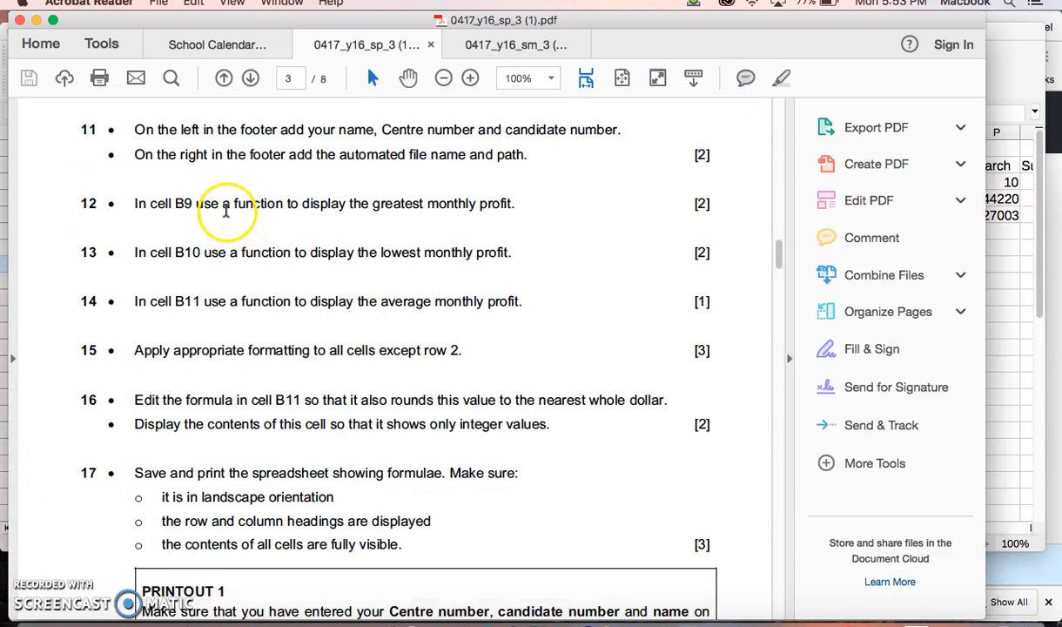
{"action": "left_click", "coordinate": [512, 620]}
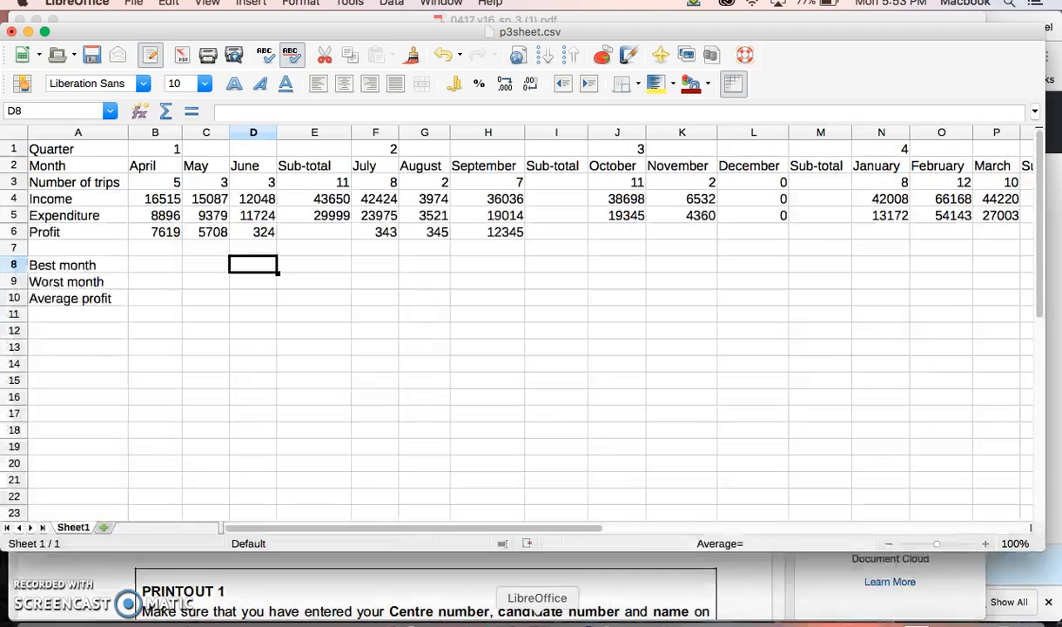
{"action": "left_click", "coordinate": [310, 234]}
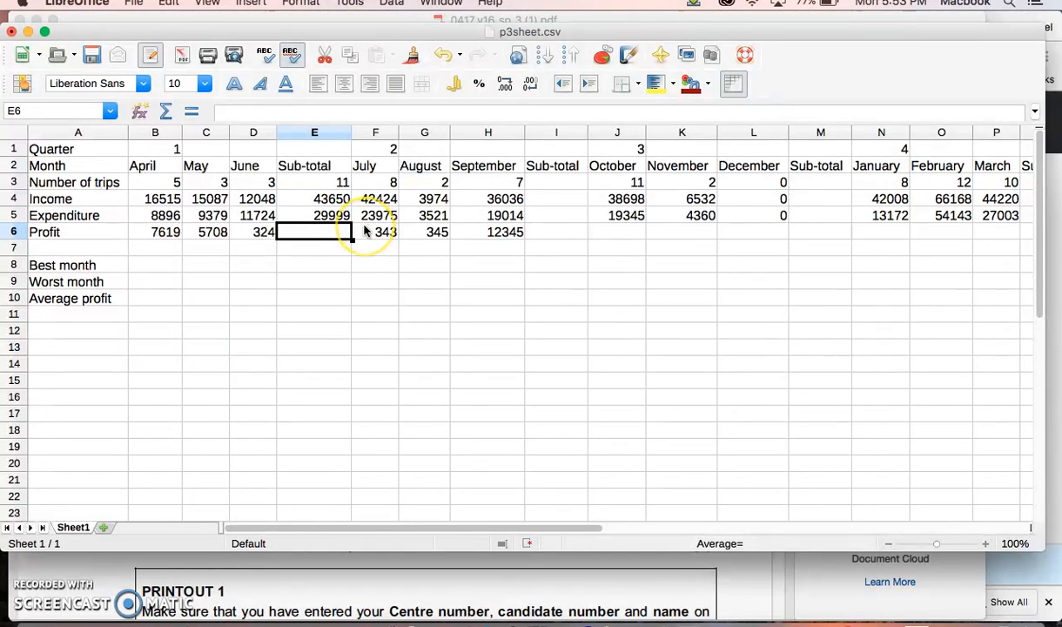
{"action": "left_click", "coordinate": [149, 233]}
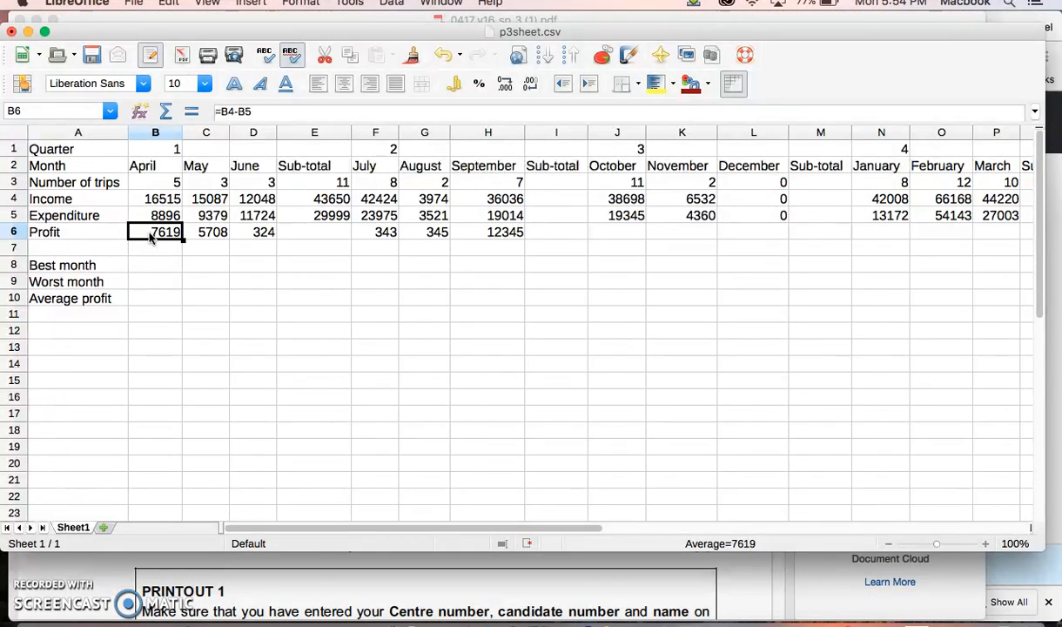
Step: Calculate the best month's profit in B8 with the formula =MAX(B6:O6)
{"action": "left_click", "coordinate": [144, 267]}
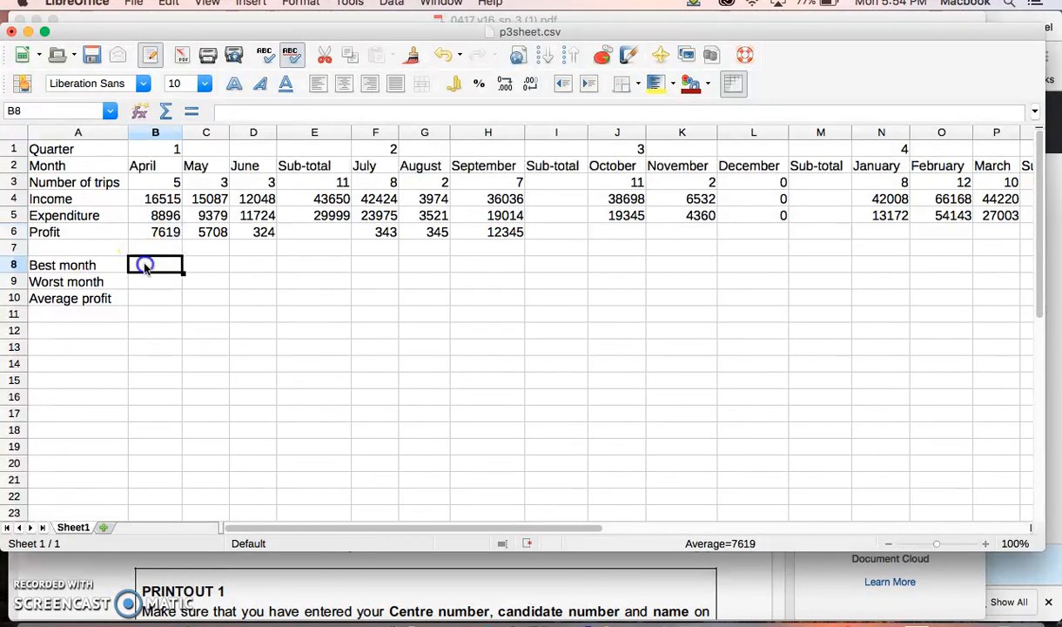
{"action": "type", "text": "="}
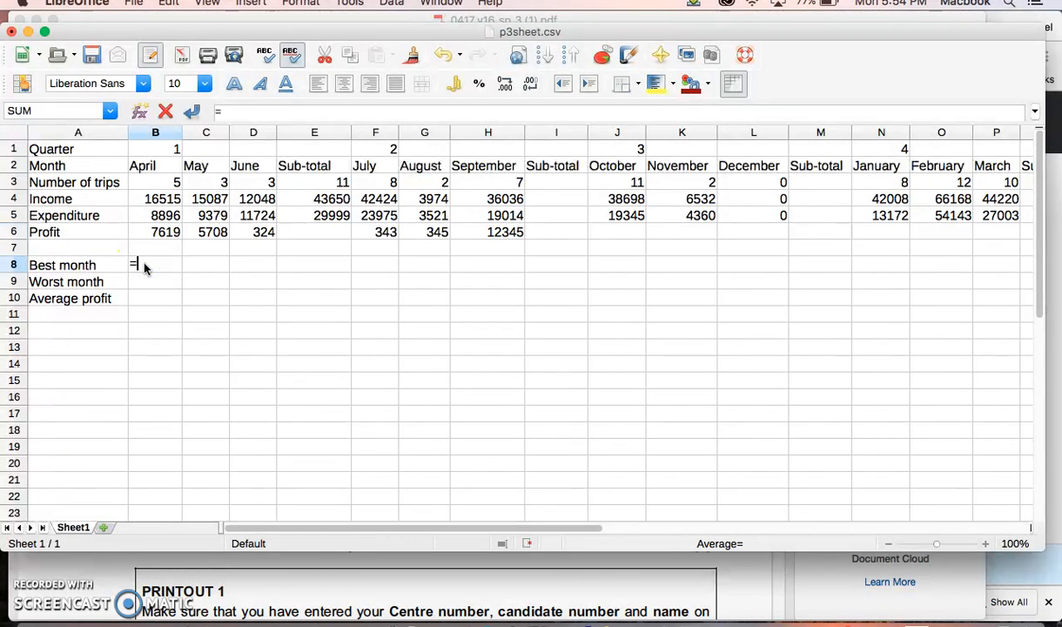
{"action": "type", "text": "max"}
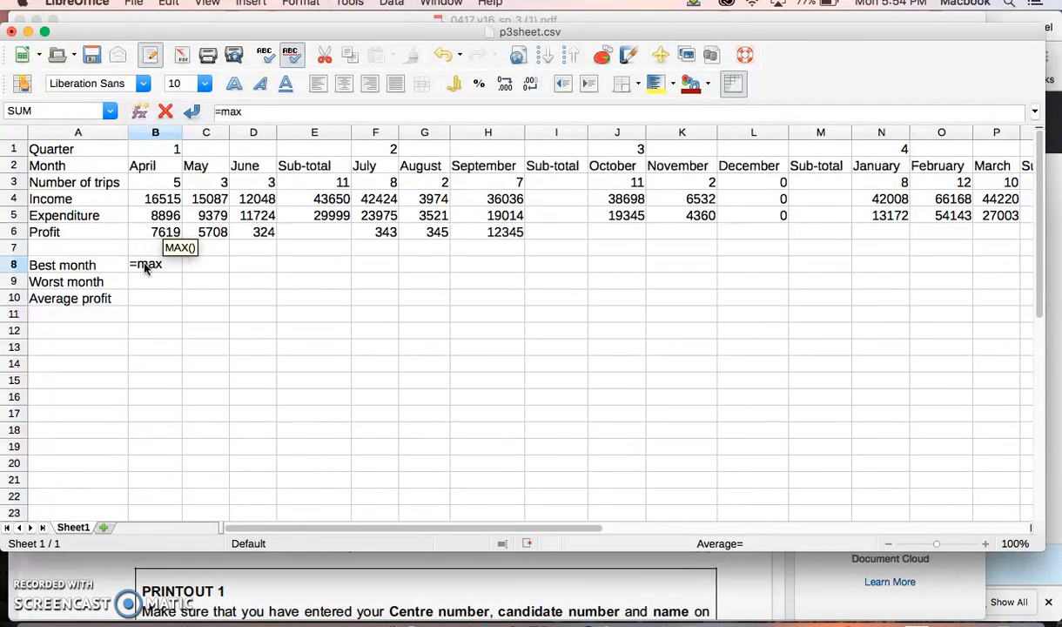
{"action": "type", "text": "("}
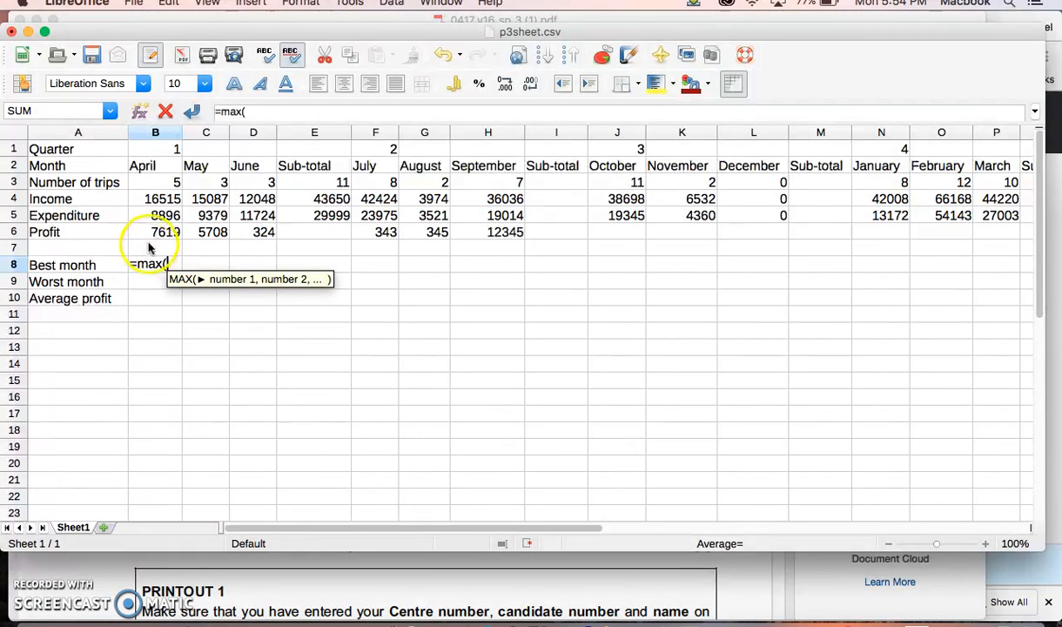
{"action": "left_click", "coordinate": [149, 233]}
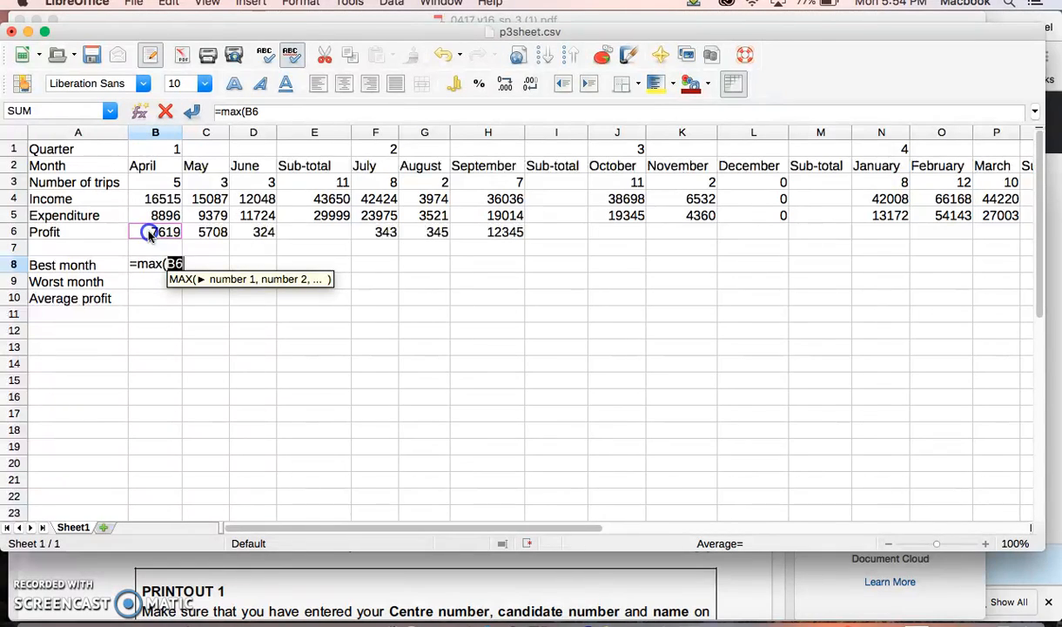
{"action": "left_click_drag", "start_coordinate": [150, 233], "coordinate": [972, 243]}
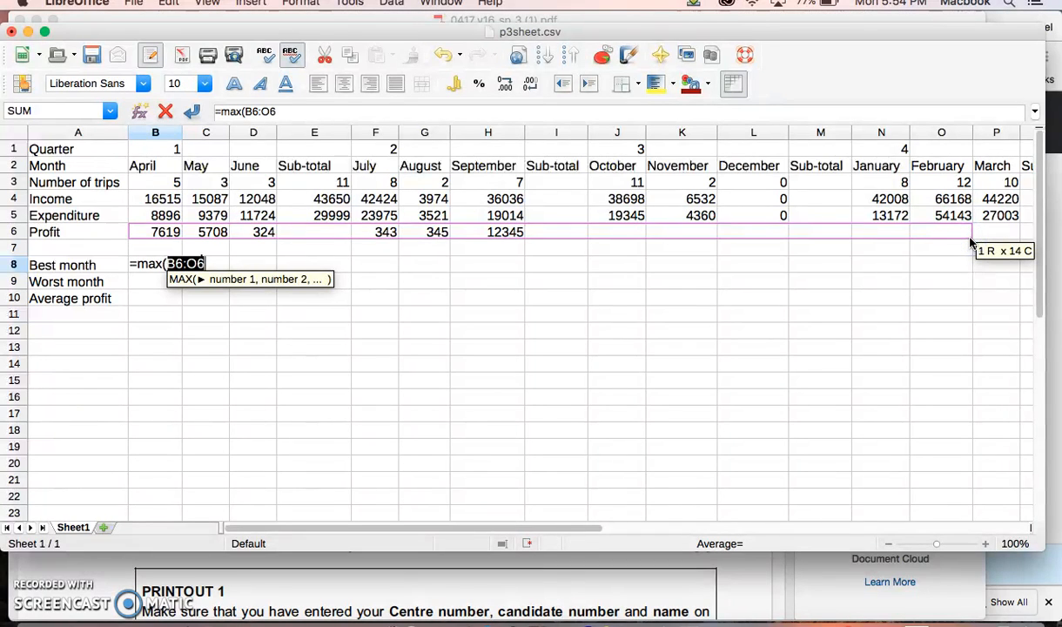
{"action": "type", "text": ")"}
{"action": "key", "text": "Return"}
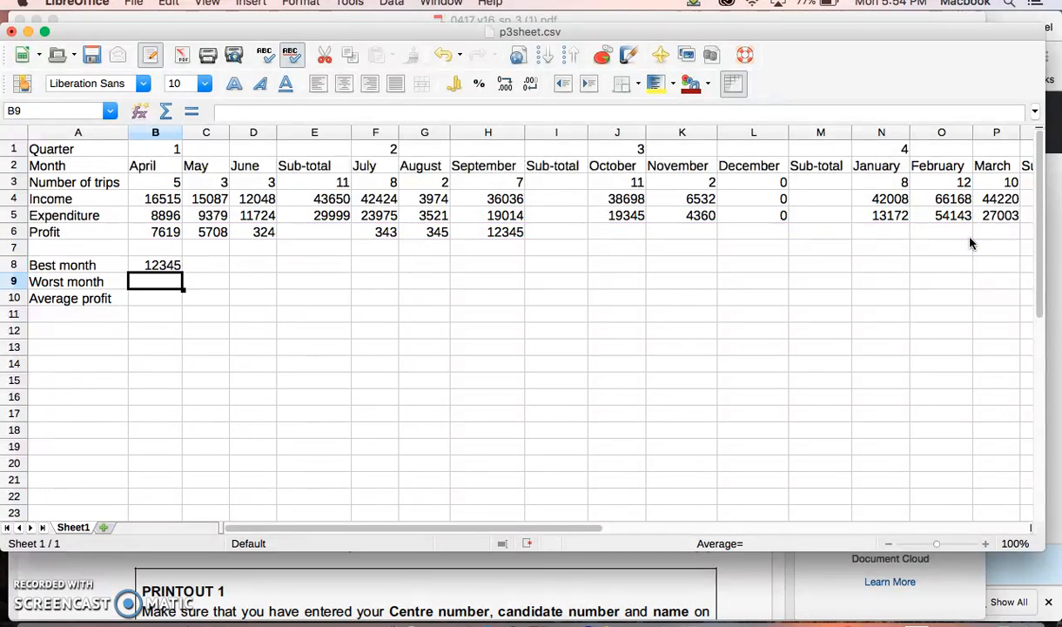
Step: Check the columns from January to the year total, including the quarter 4 sub-total, and review the best month formula in B8
{"action": "left_click_drag", "start_coordinate": [574, 528], "coordinate": [533, 525]}
{"action": "left_click_drag", "start_coordinate": [495, 528], "coordinate": [599, 519]}
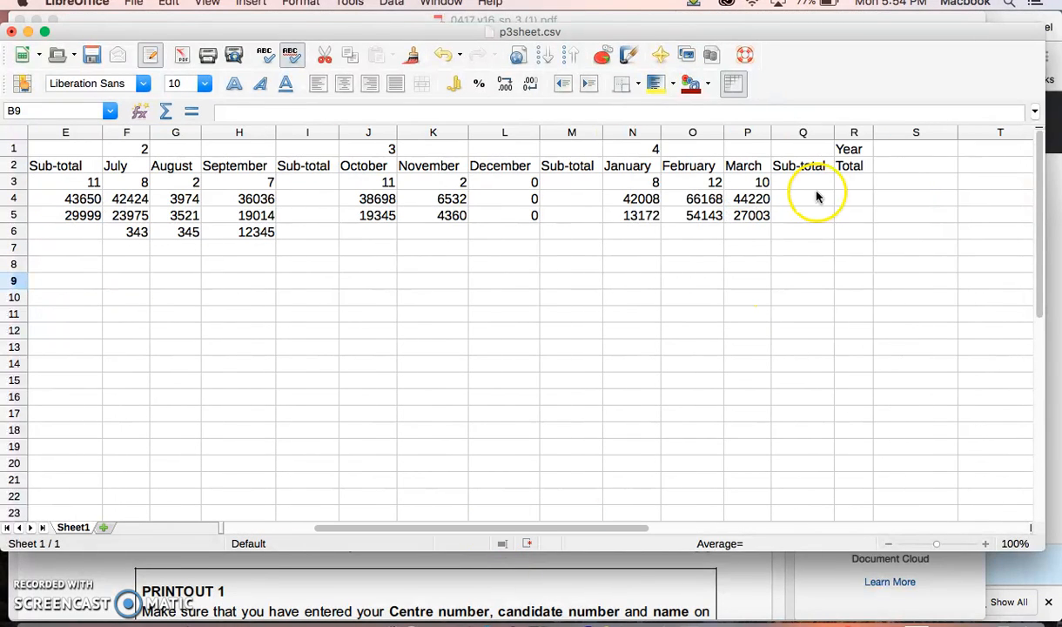
{"action": "left_click", "coordinate": [797, 216]}
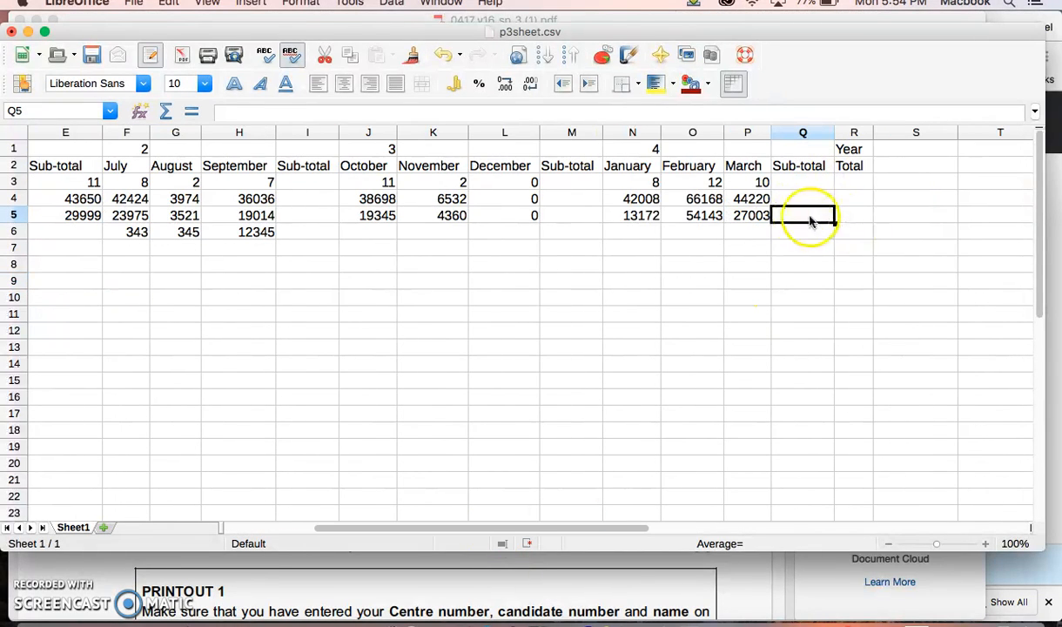
{"action": "left_click_drag", "start_coordinate": [600, 528], "coordinate": [288, 427]}
{"action": "left_click", "coordinate": [146, 265]}
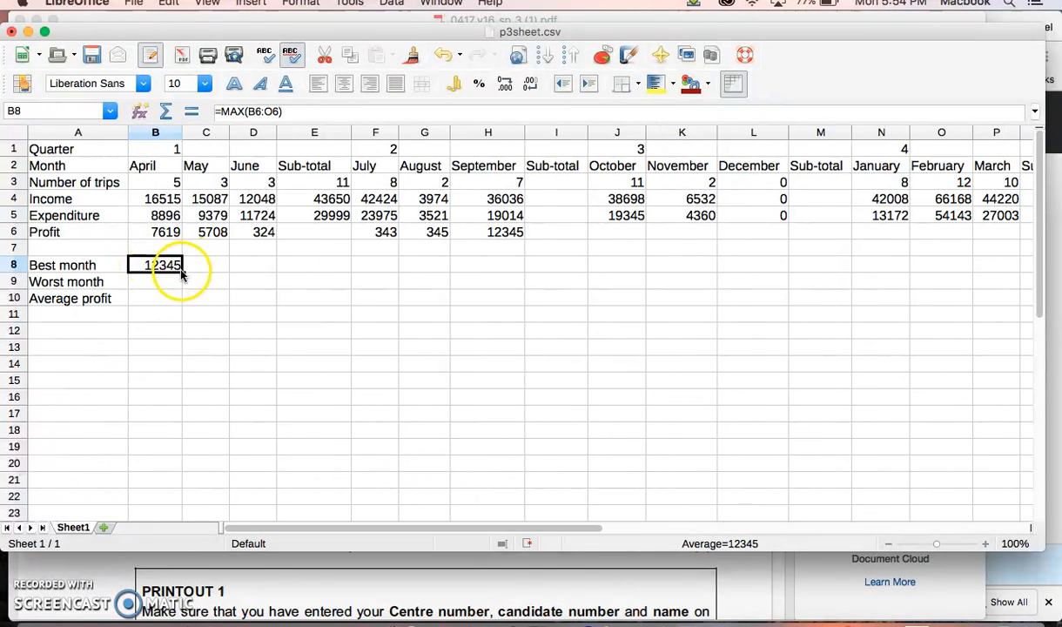
Step: Calculate the worst month's profit in B9 with the formula =MIN(B6:I6)
{"action": "left_click", "coordinate": [151, 282]}
{"action": "type", "text": "="}
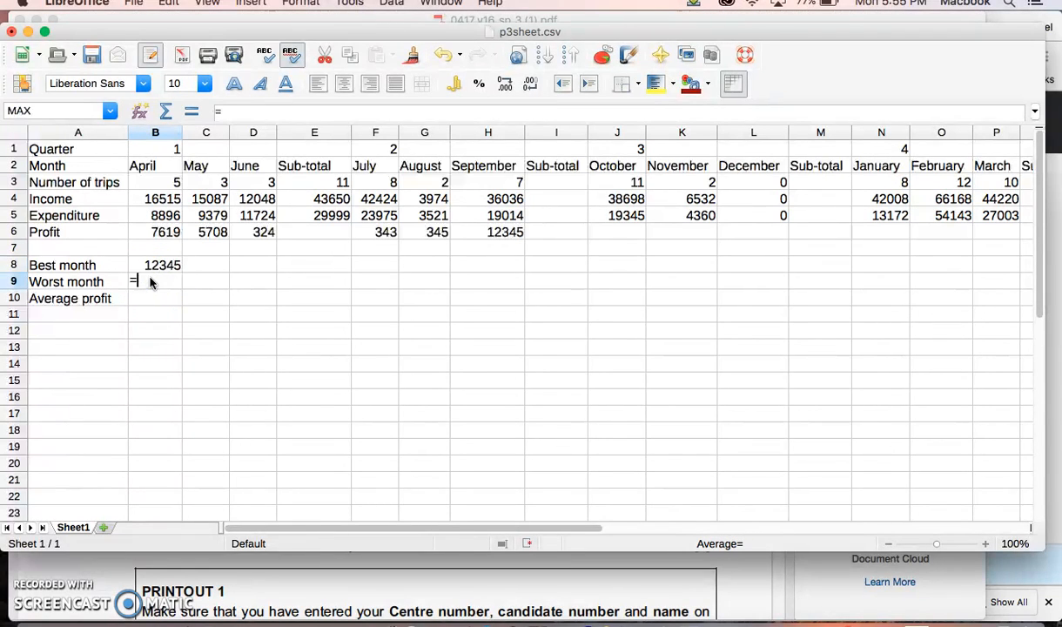
{"action": "type", "text": "min"}
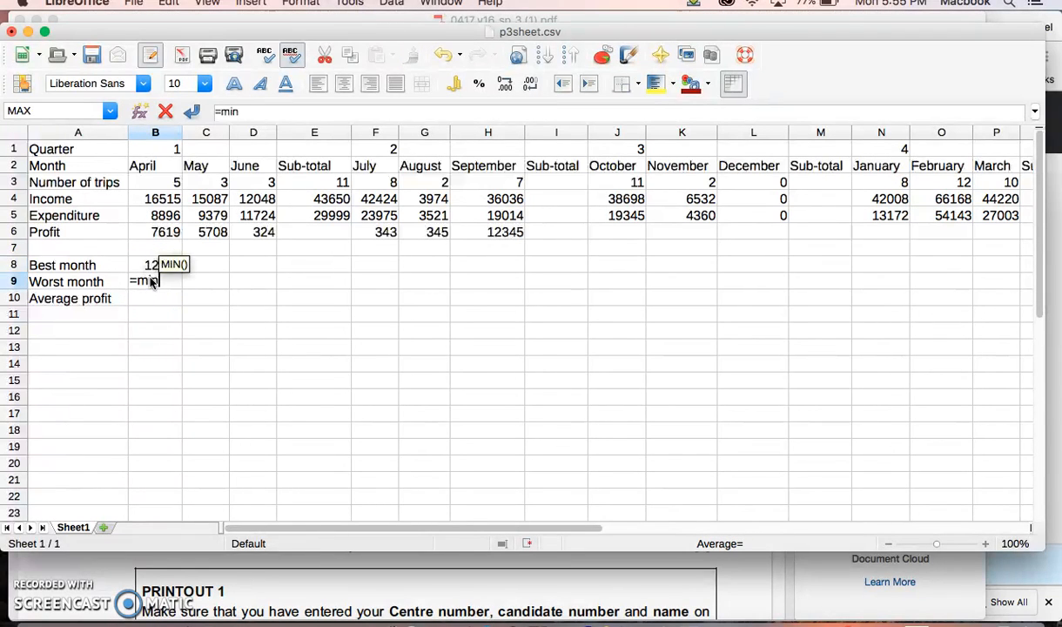
{"action": "type", "text": "("}
{"action": "left_click_drag", "start_coordinate": [150, 218], "coordinate": [553, 226]}
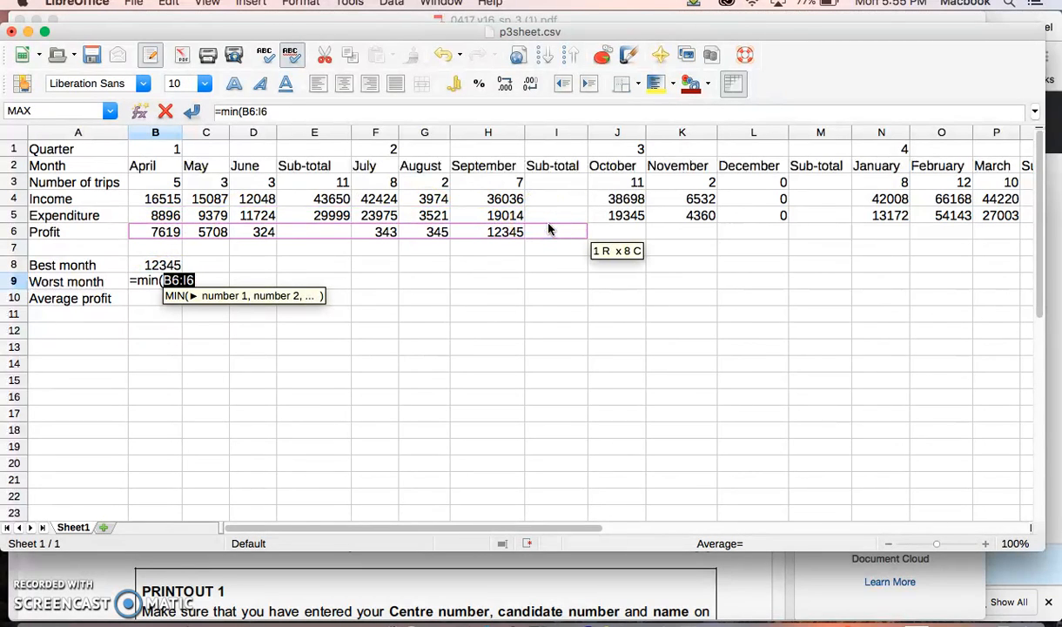
{"action": "type", "text": ")"}
{"action": "key", "text": "Return"}
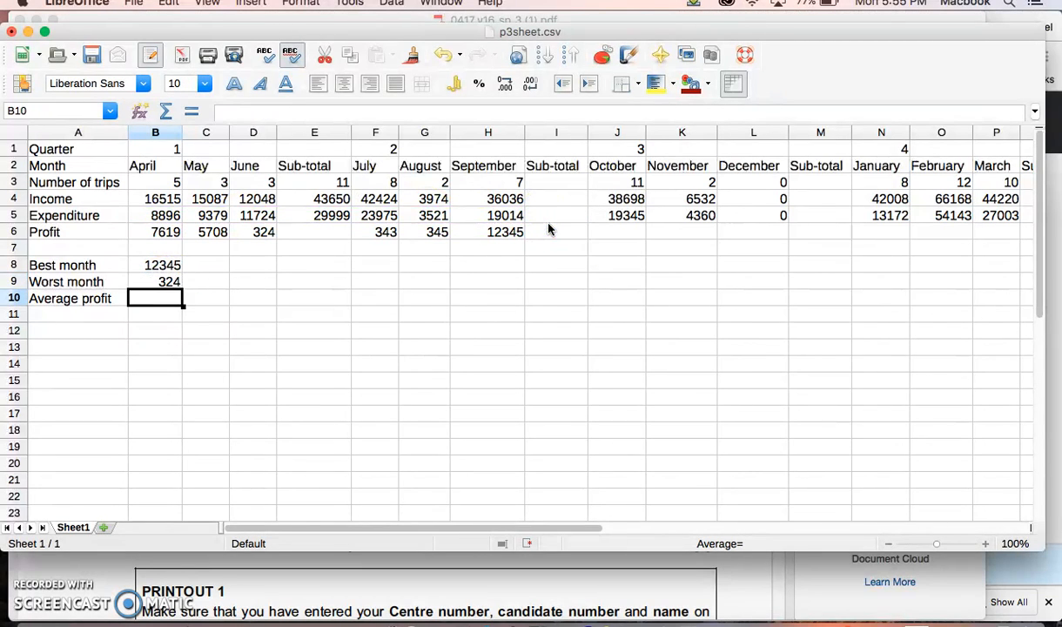
Step: Calculate the average profit in B10 with the formula =AVERAGE(B6:I6)
{"action": "type", "text": "="}
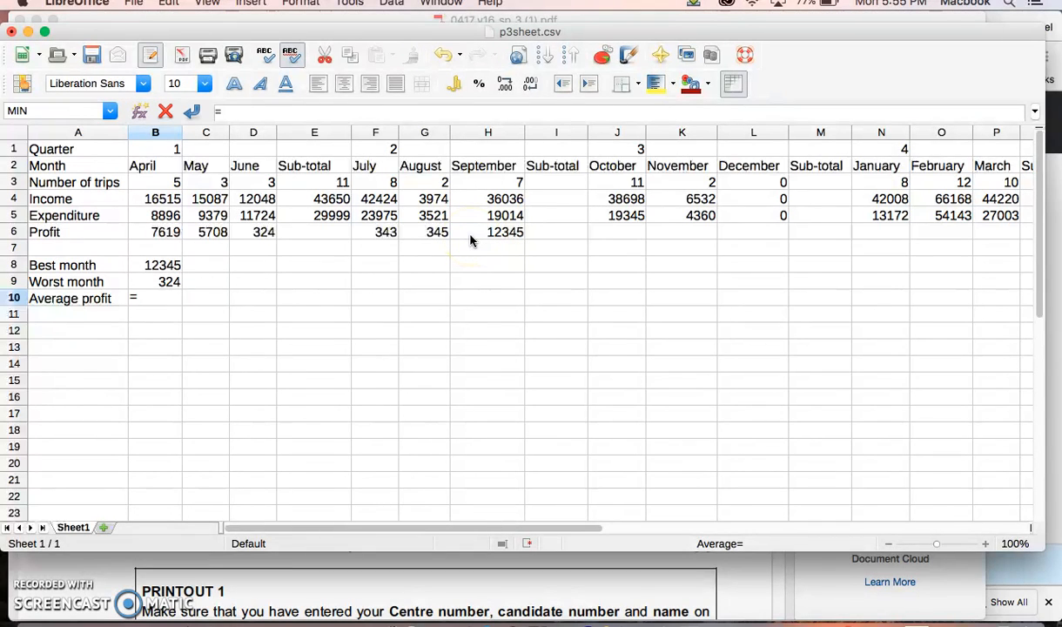
{"action": "type", "text": "av"}
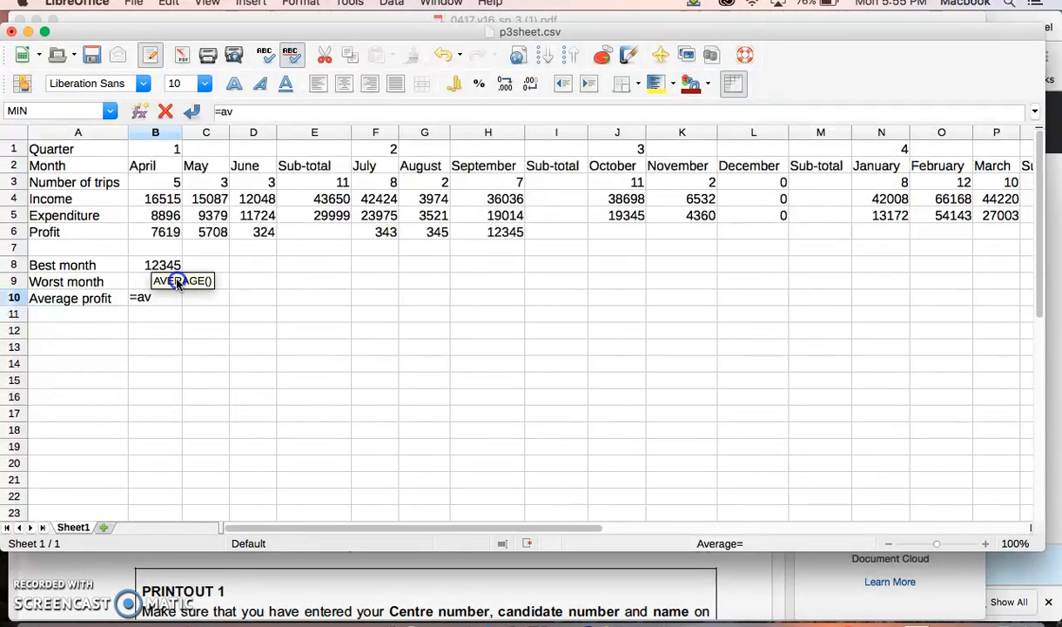
{"action": "type", "text": "er"}
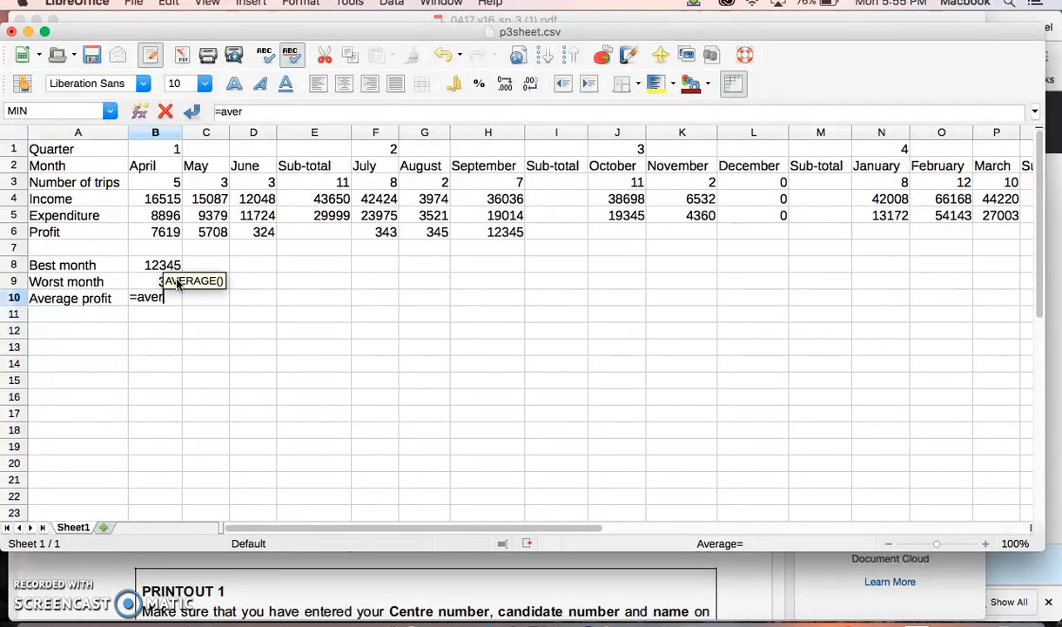
{"action": "type", "text": "age("}
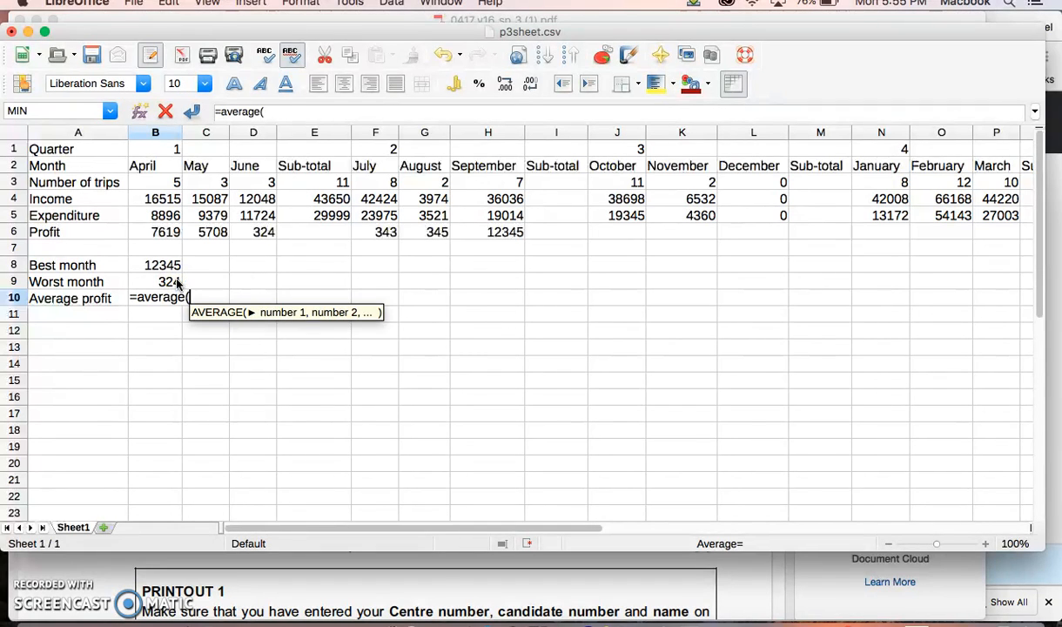
{"action": "left_click_drag", "start_coordinate": [148, 232], "coordinate": [583, 237]}
{"action": "type", "text": ")"}
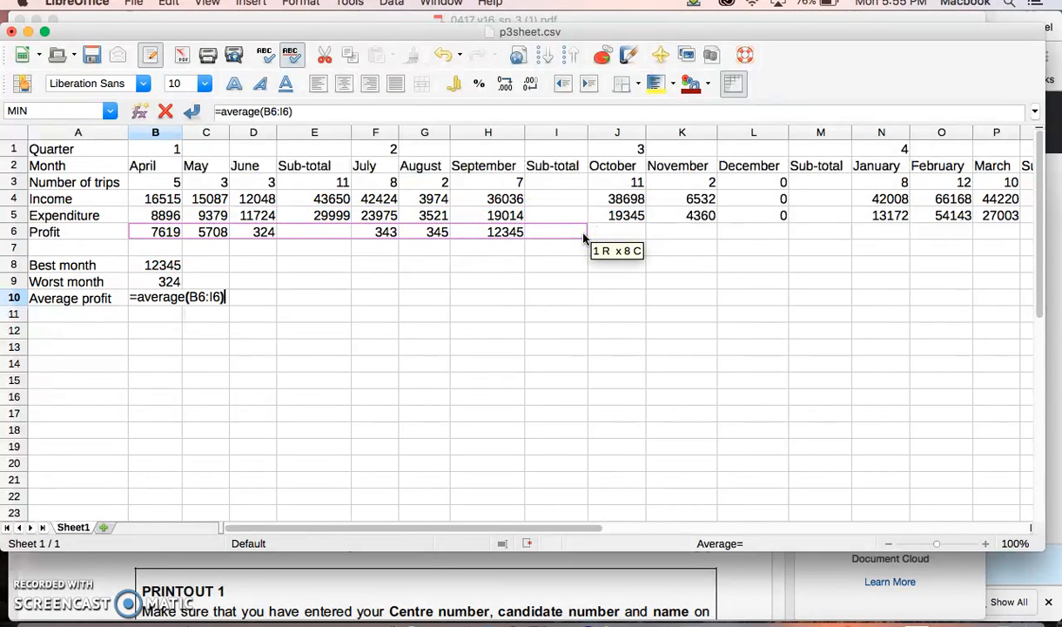
{"action": "key", "text": "Return"}
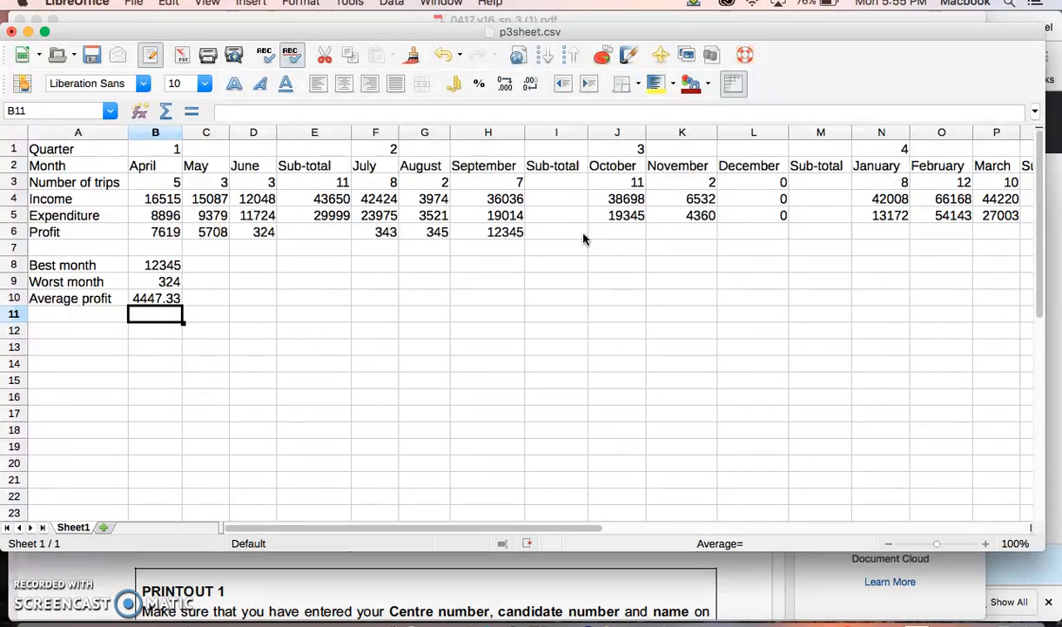
Step: Review the ranges used in B8 and B10 against the quarter 1 sub-total column and the month headings from April to August
{"action": "left_click", "coordinate": [164, 263]}
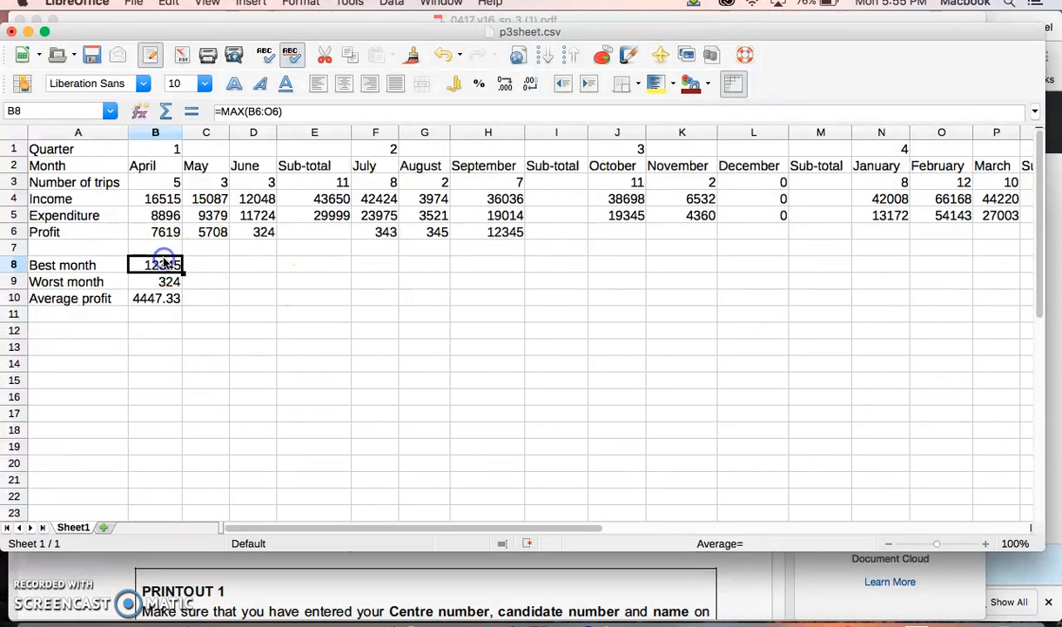
{"action": "left_click", "coordinate": [155, 298]}
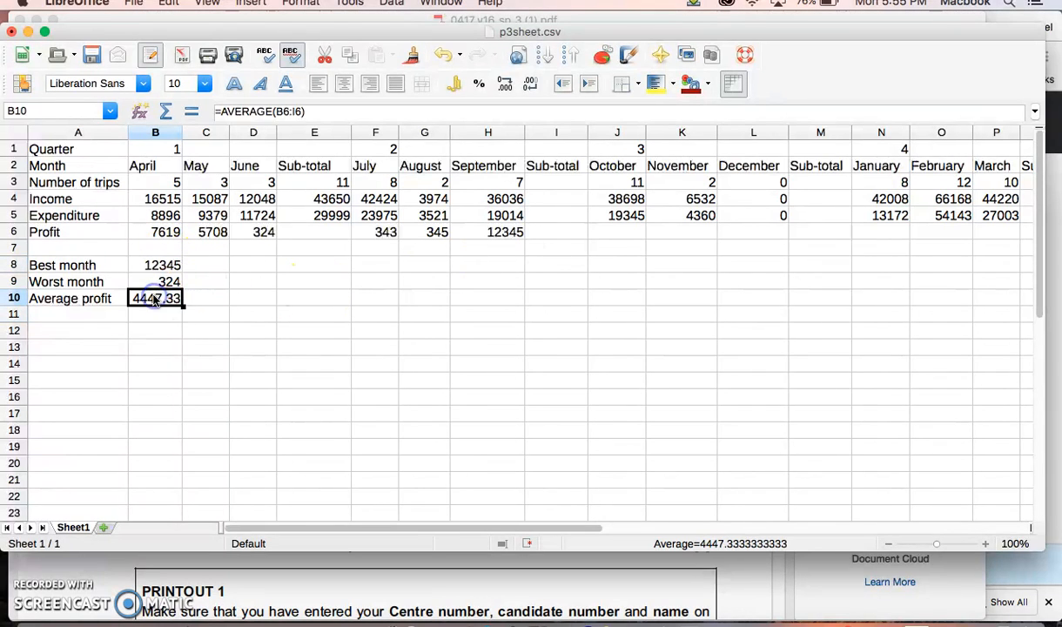
{"action": "left_click", "coordinate": [300, 231]}
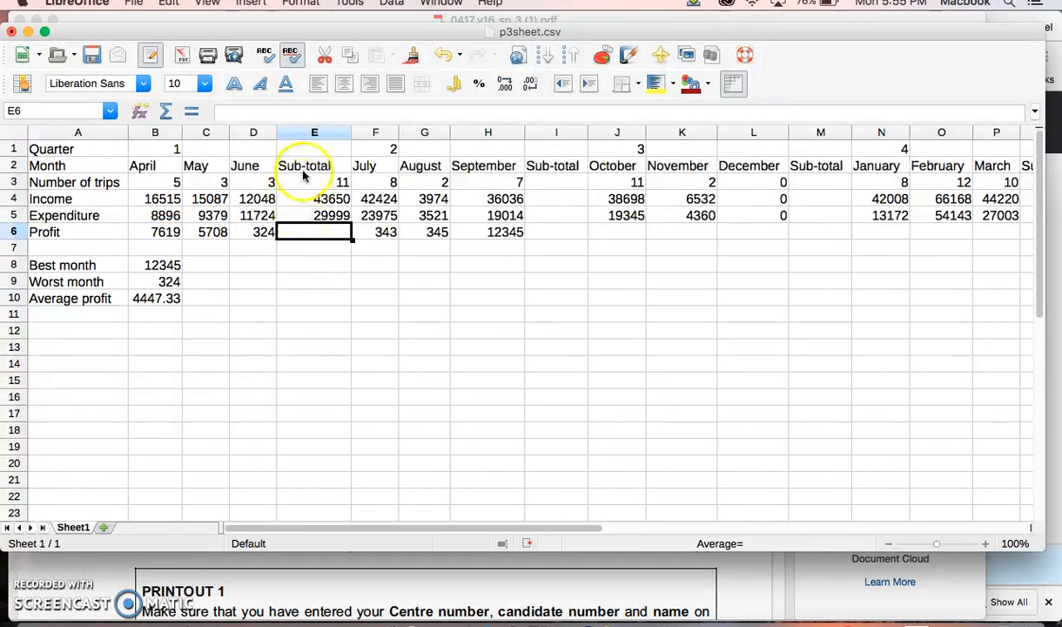
{"action": "left_click_drag", "start_coordinate": [303, 144], "coordinate": [309, 252]}
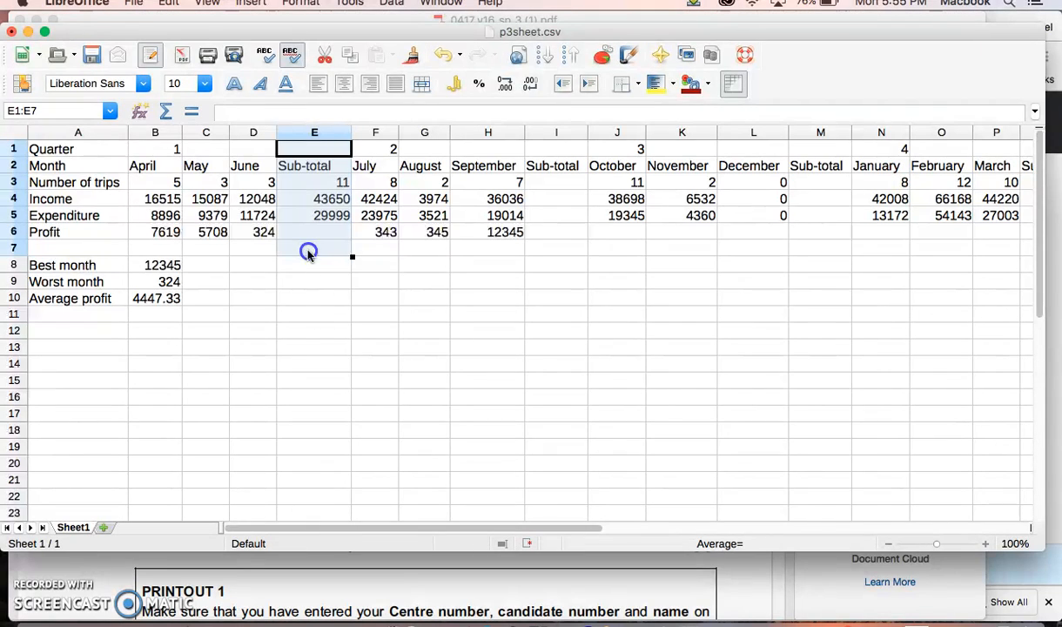
{"action": "left_click", "coordinate": [197, 167]}
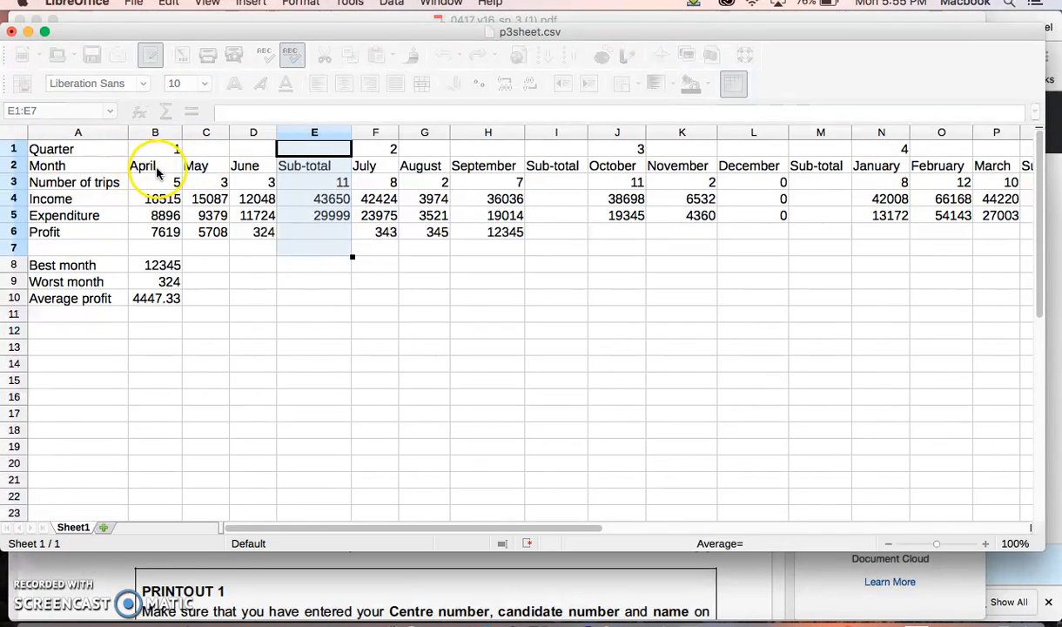
{"action": "left_click", "coordinate": [153, 165]}
{"action": "left_click", "coordinate": [202, 166]}
{"action": "left_click", "coordinate": [249, 166]}
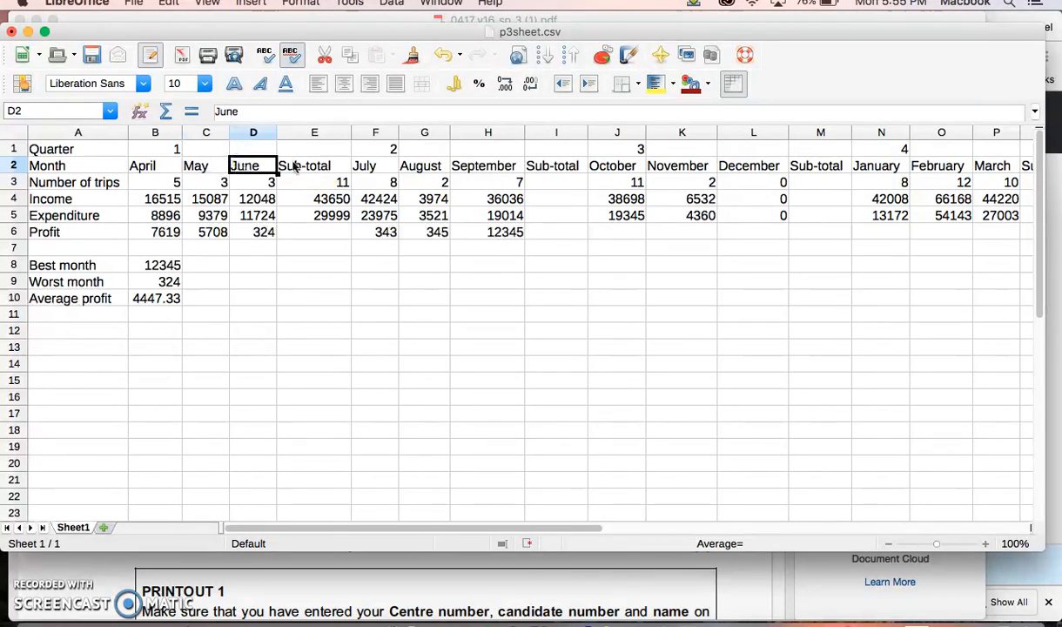
{"action": "left_click", "coordinate": [366, 165]}
{"action": "left_click", "coordinate": [430, 167]}
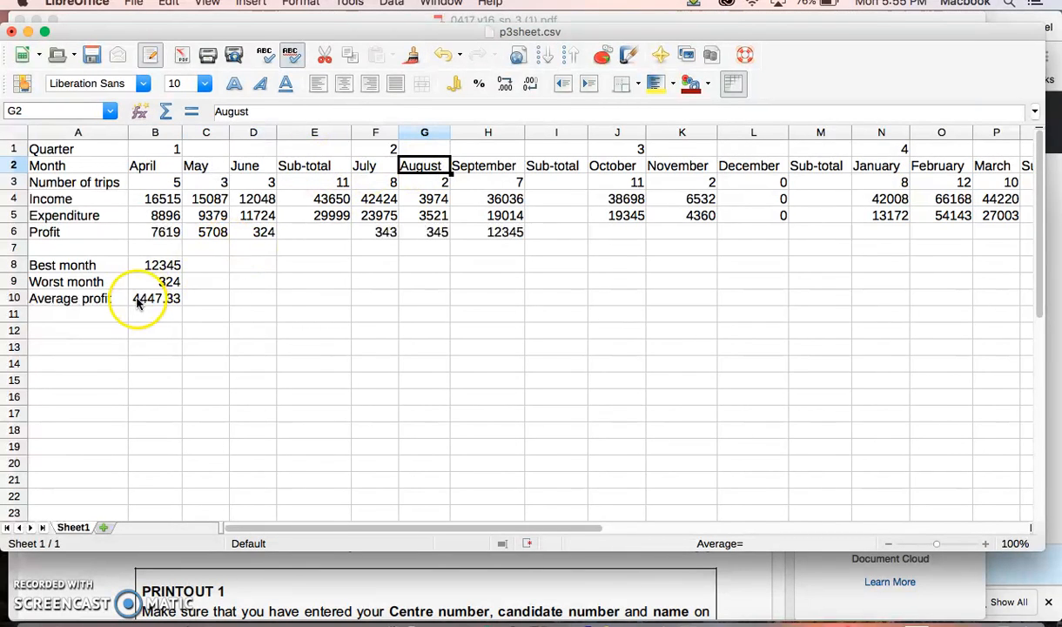
Step: Compare the best and worst month formulas in B8 and B9 with the sub-total cells in column E, including the profit cell E6
{"action": "left_click", "coordinate": [140, 265]}
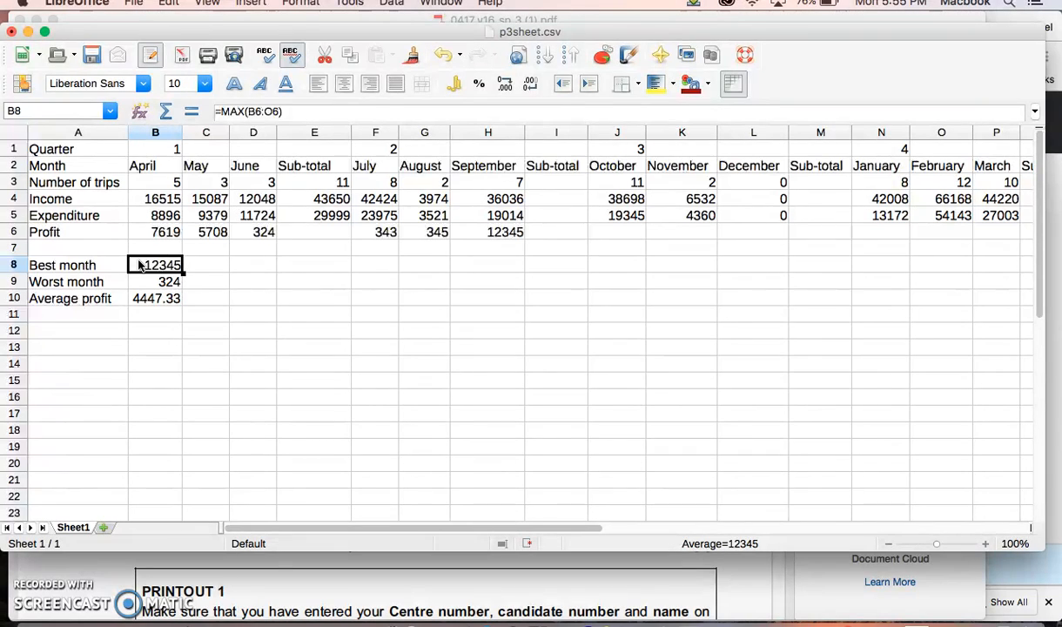
{"action": "left_click", "coordinate": [140, 249]}
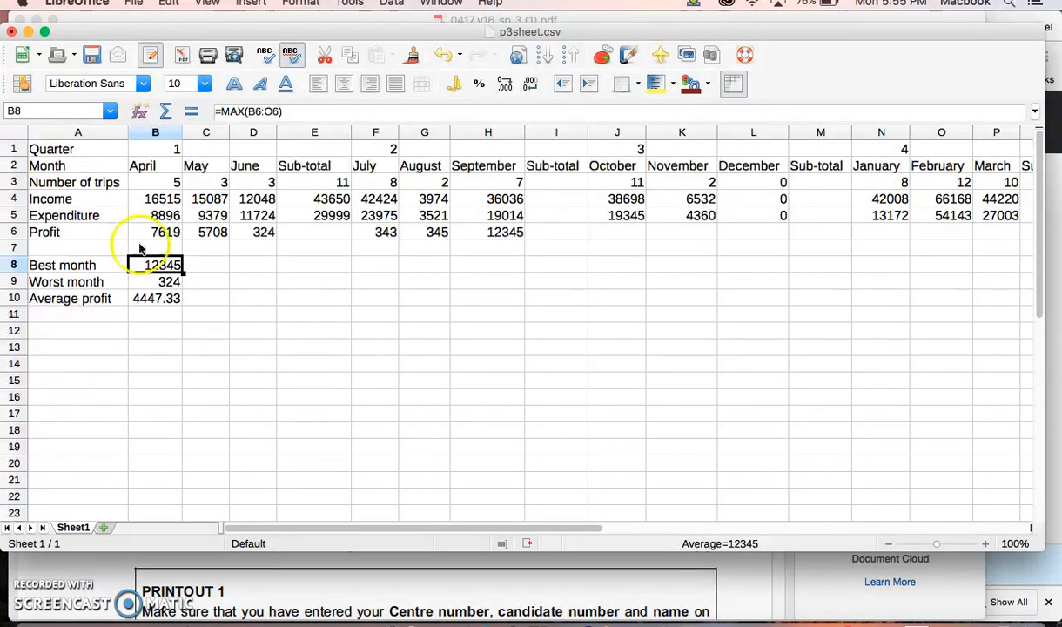
{"action": "left_click", "coordinate": [313, 233]}
{"action": "left_click", "coordinate": [300, 212]}
{"action": "left_click", "coordinate": [311, 235]}
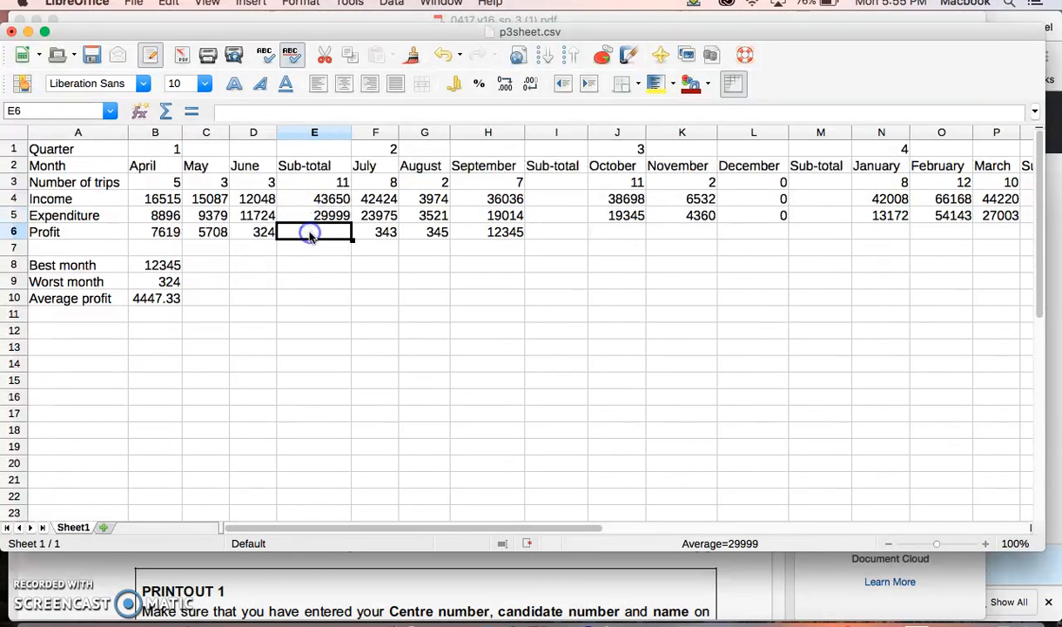
{"action": "left_click", "coordinate": [138, 281]}
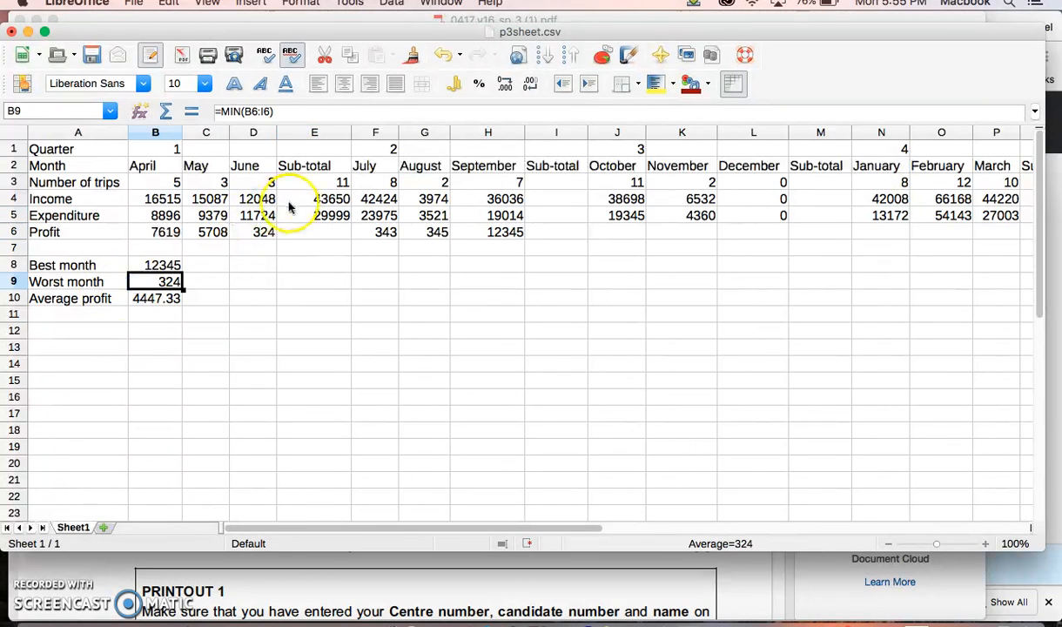
{"action": "left_click", "coordinate": [319, 231]}
{"action": "left_click", "coordinate": [303, 167]}
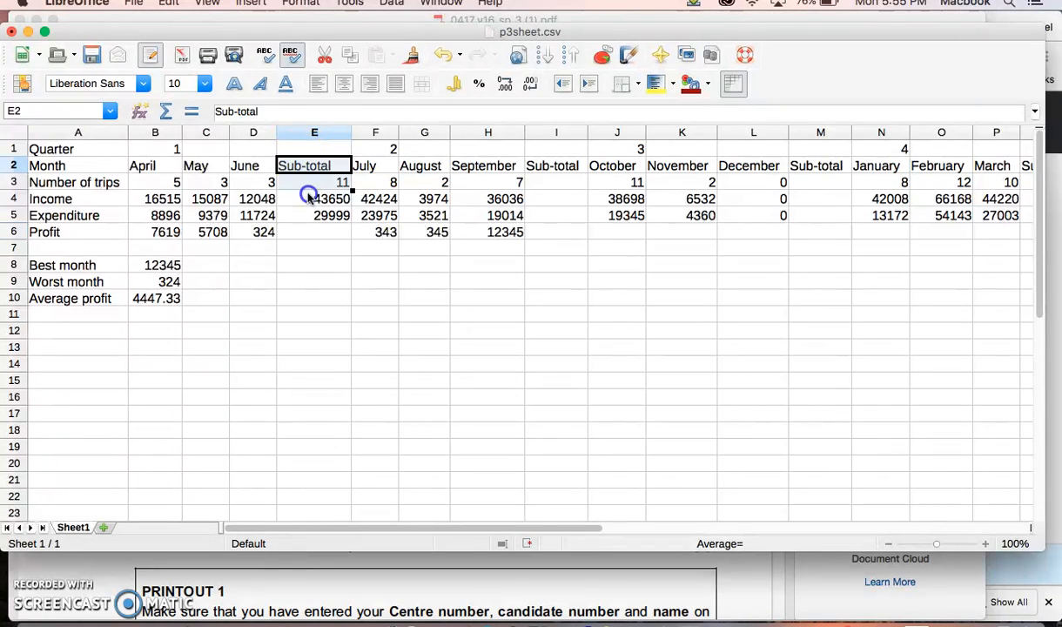
{"action": "left_click_drag", "start_coordinate": [309, 195], "coordinate": [308, 216]}
{"action": "left_click", "coordinate": [310, 234]}
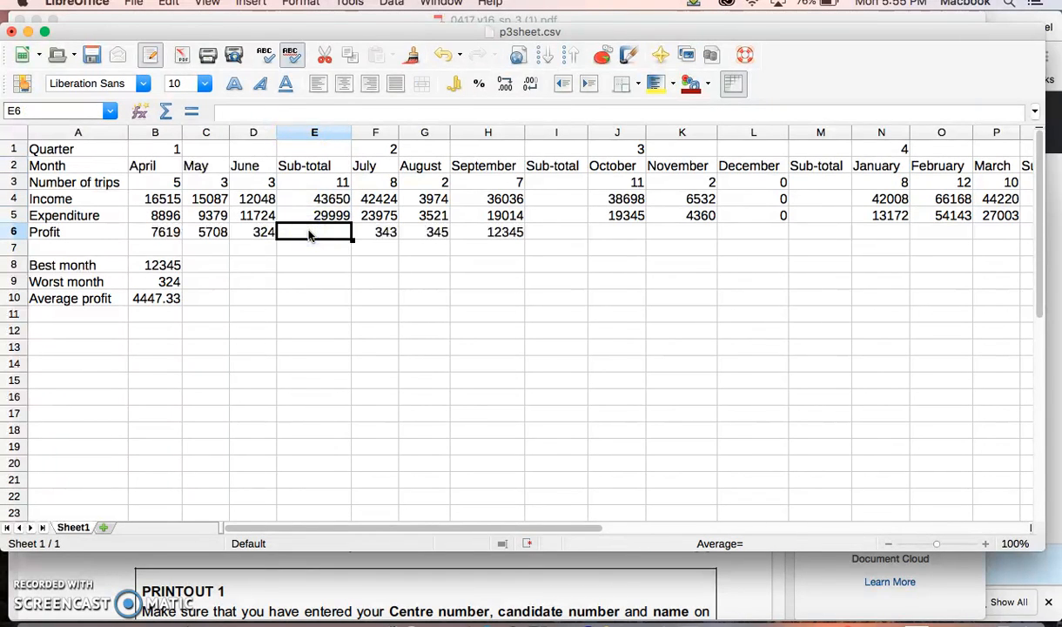
{"action": "left_click", "coordinate": [146, 265]}
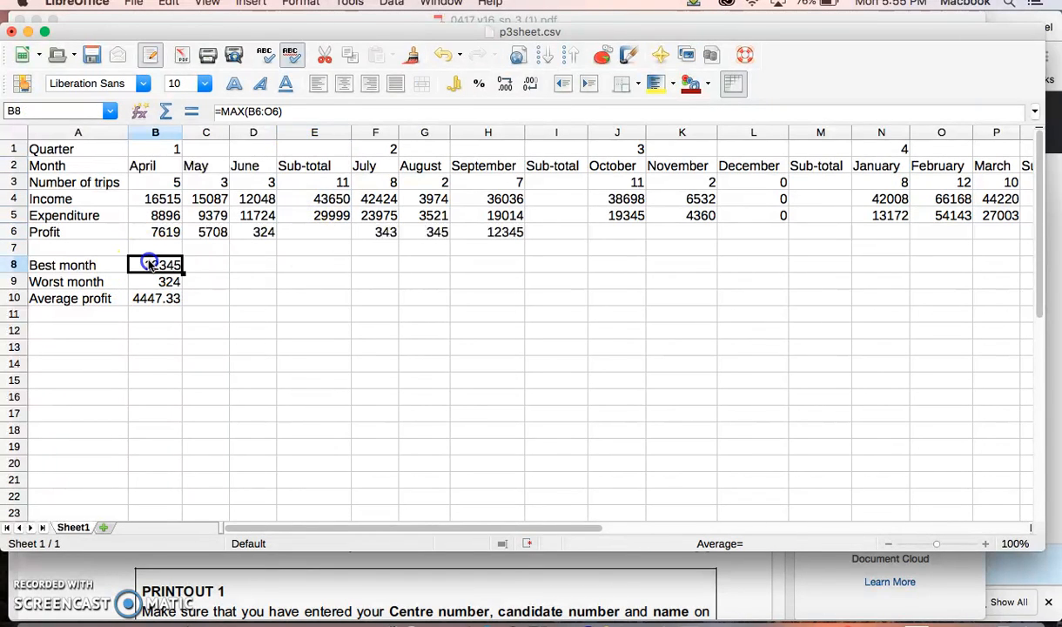
Step: Calculate the best month's profit in D8 without the sub-total columns, using the formula =MAX(B6:D6,F6:H6,J6:K6)
{"action": "left_click", "coordinate": [236, 265]}
{"action": "type", "text": "="}
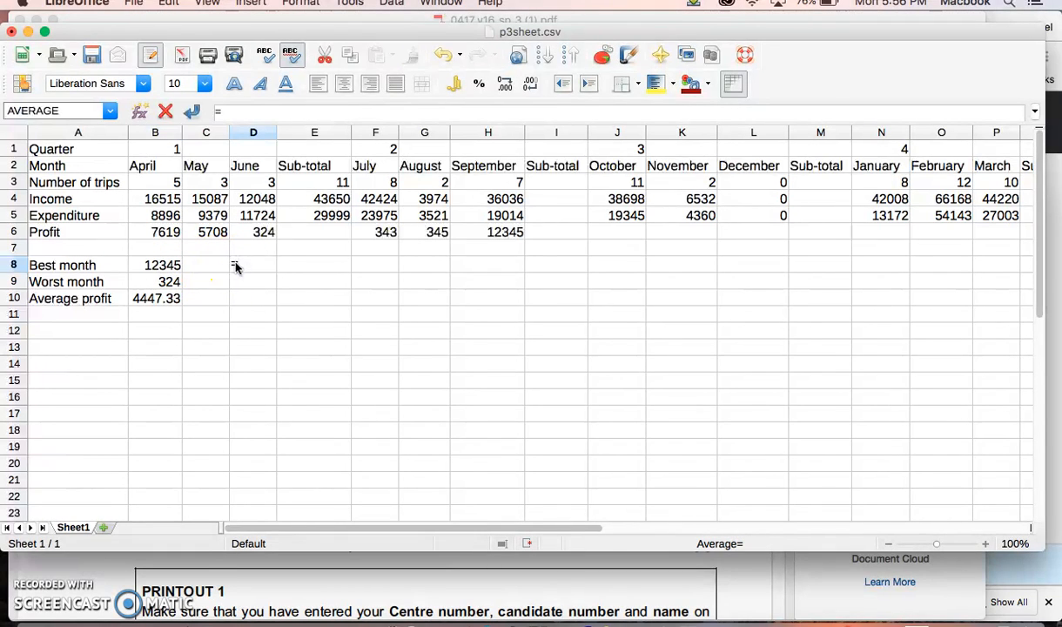
{"action": "type", "text": "max"}
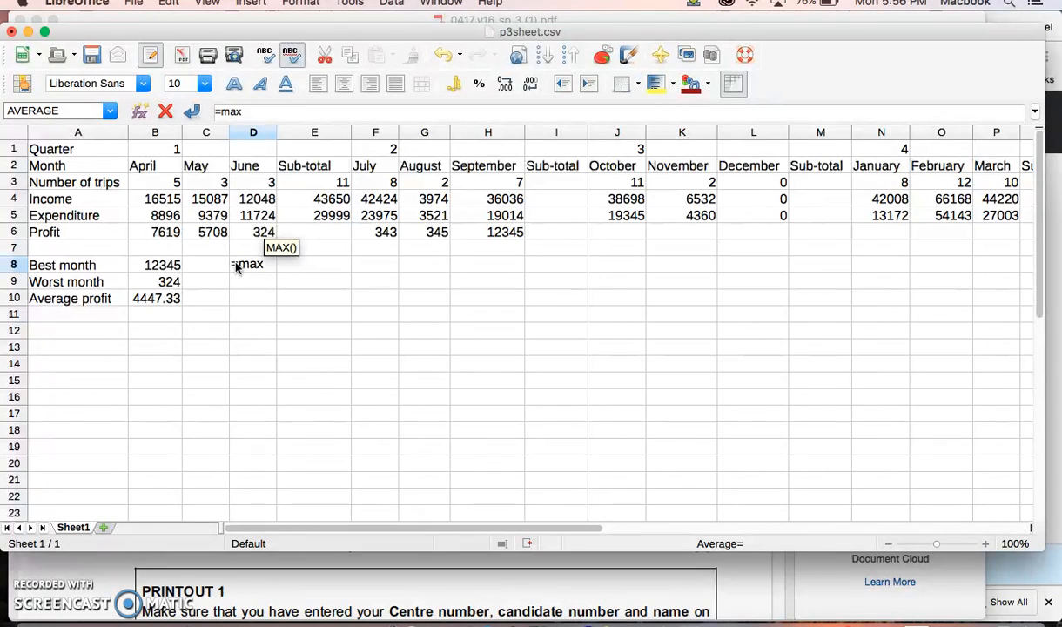
{"action": "type", "text": "("}
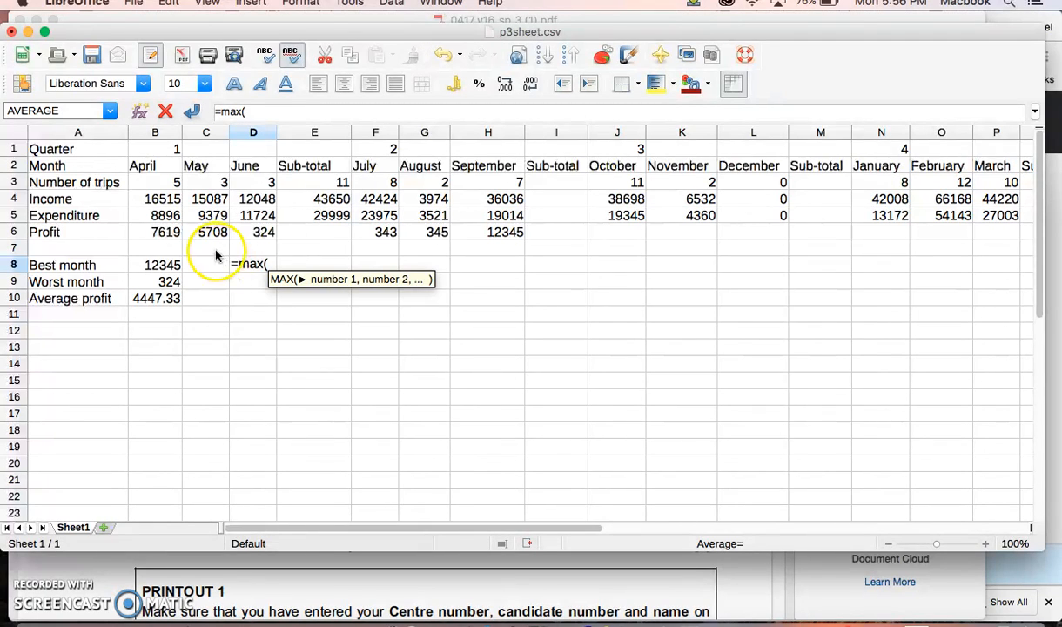
{"action": "left_click_drag", "start_coordinate": [165, 230], "coordinate": [236, 230]}
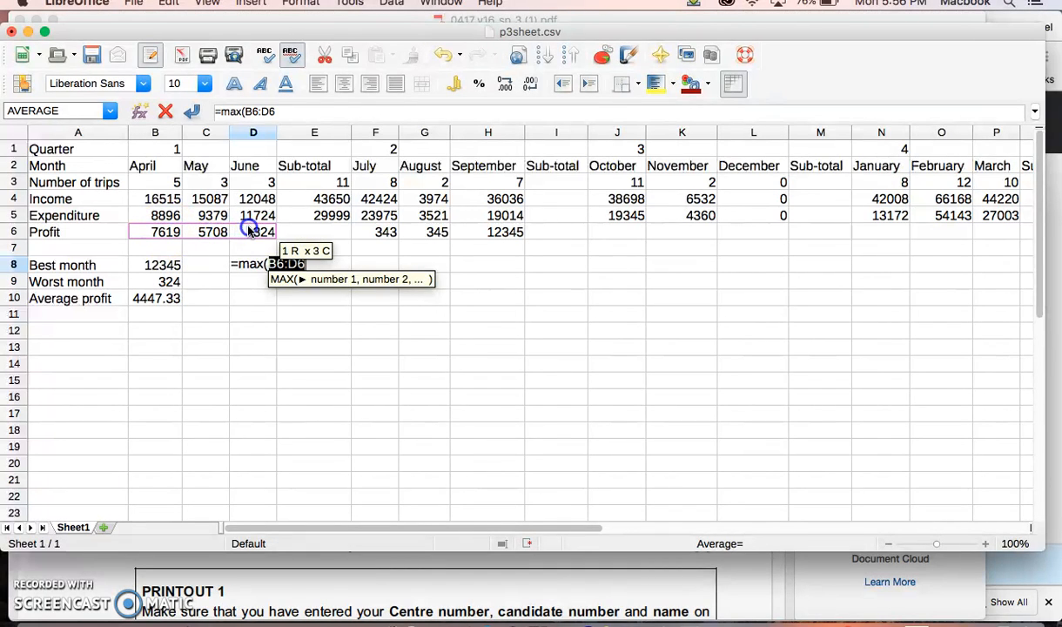
{"action": "type", "text": ","}
{"action": "left_click_drag", "start_coordinate": [357, 230], "coordinate": [488, 230]}
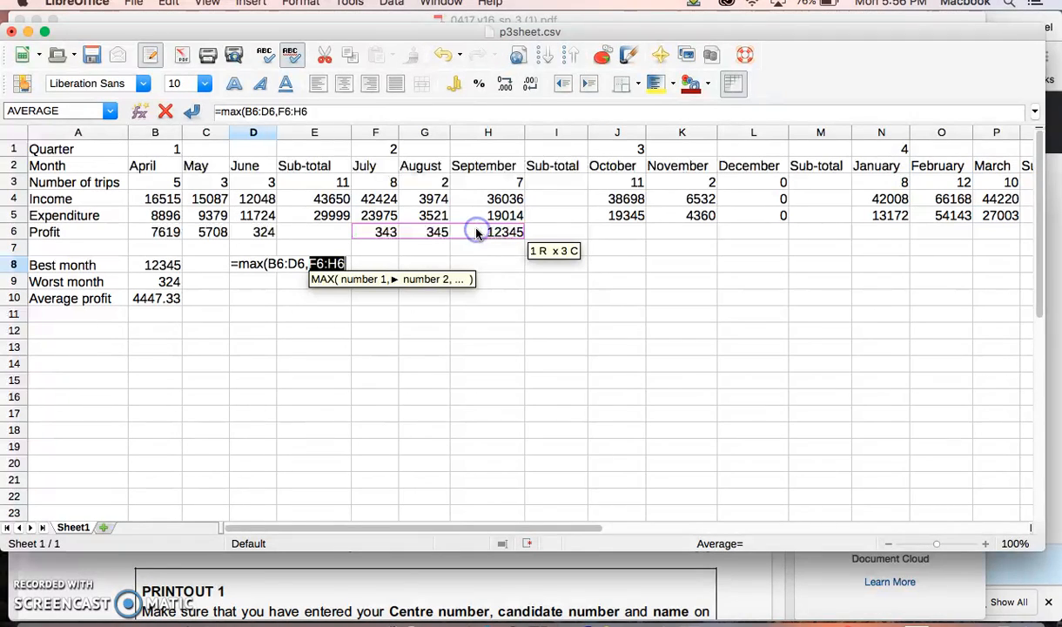
{"action": "type", "text": ","}
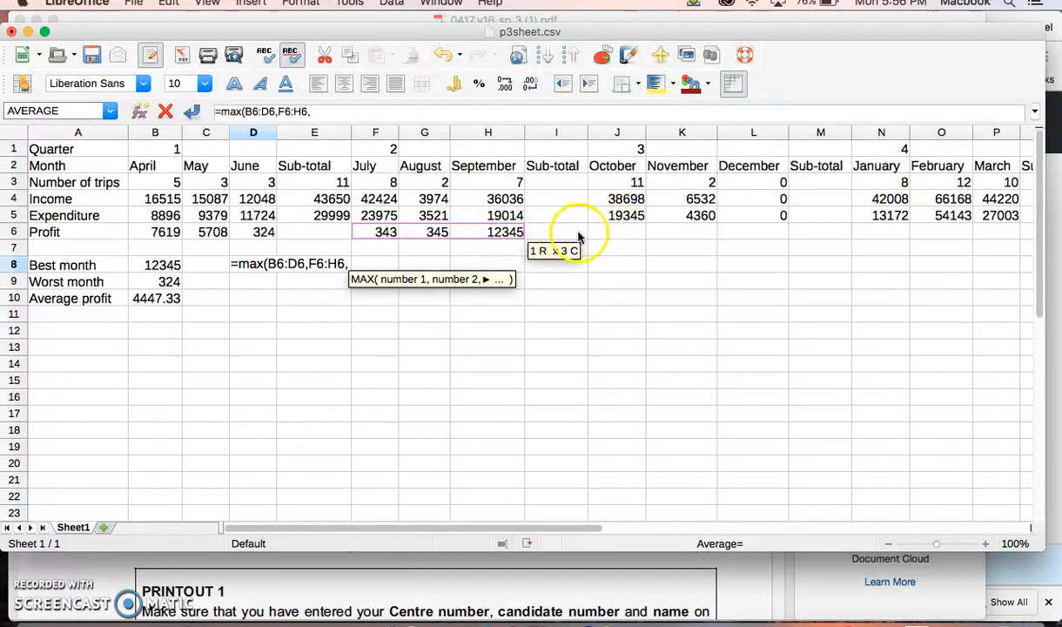
{"action": "left_click", "coordinate": [643, 230]}
{"action": "left_click_drag", "start_coordinate": [643, 228], "coordinate": [697, 228]}
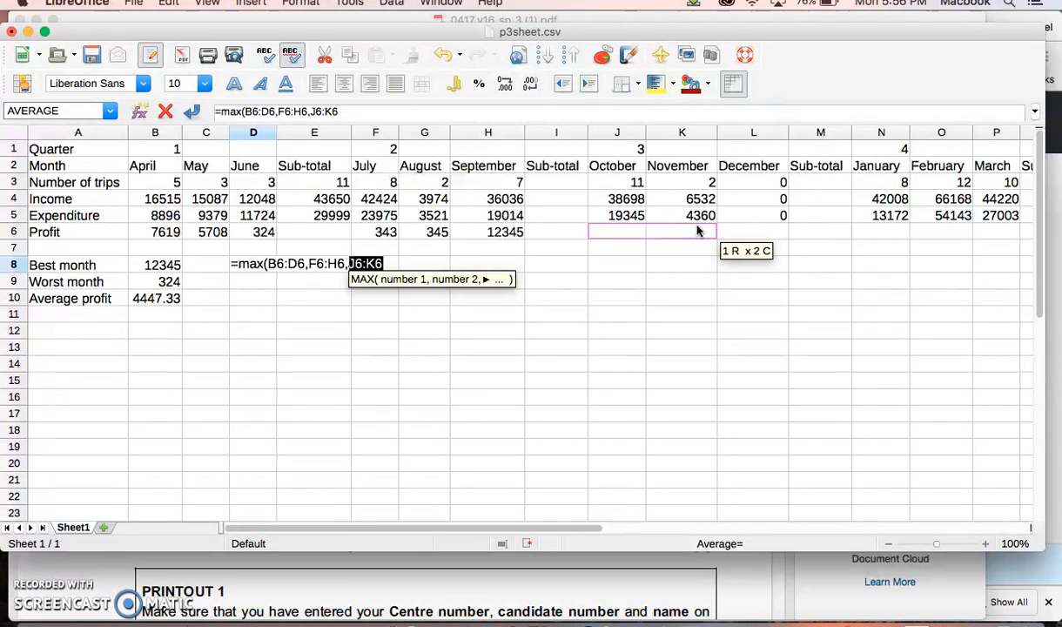
{"action": "type", "text": ")"}
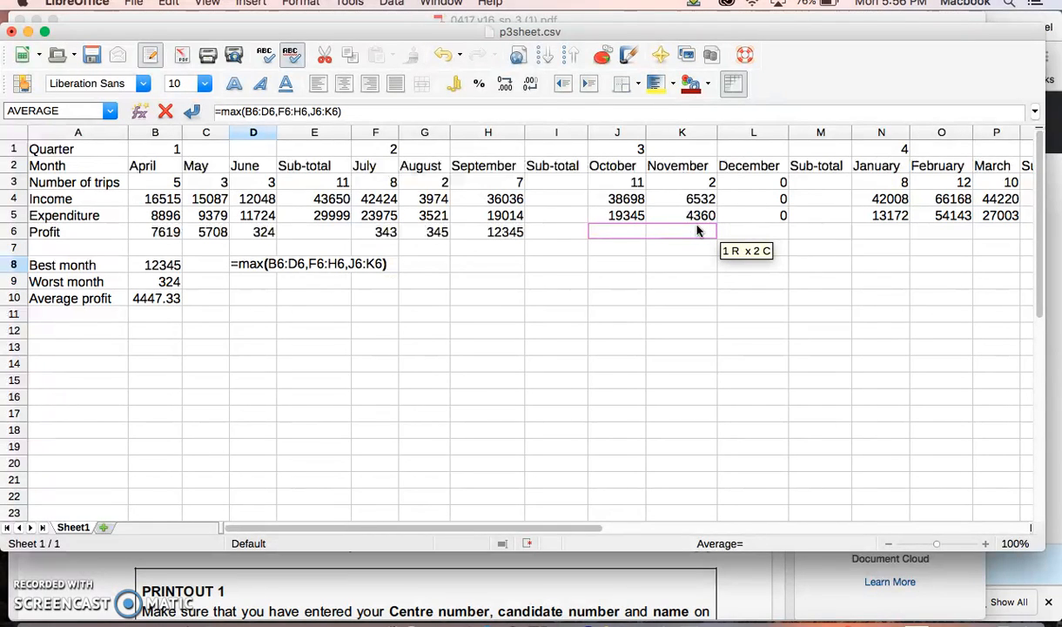
{"action": "key", "text": "Return"}
{"action": "left_click", "coordinate": [252, 264]}
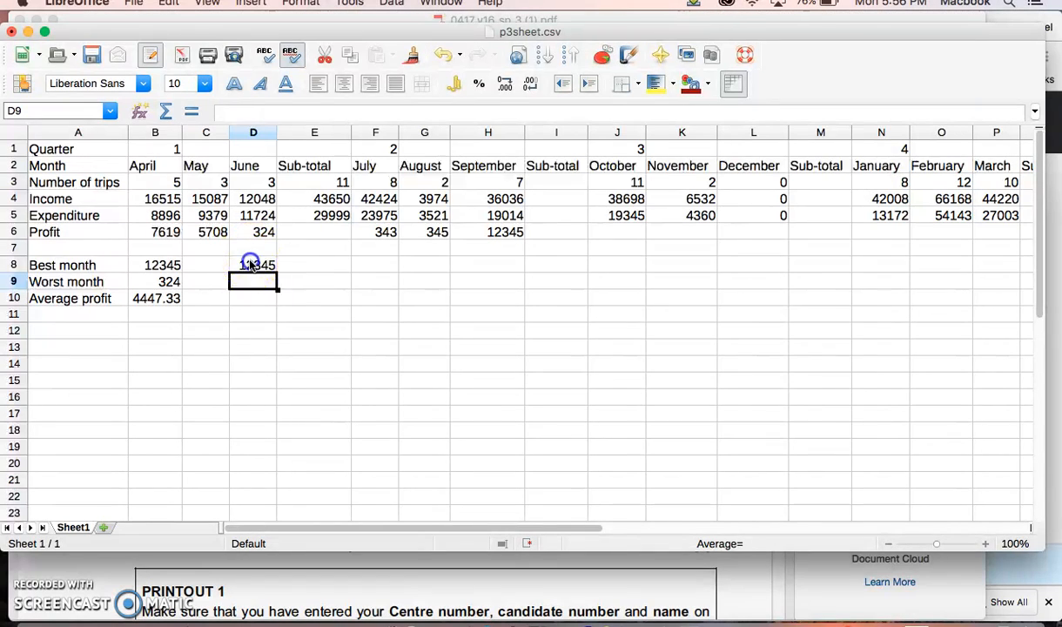
Step: Calculate the worst month's profit in D9 with a MIN formula over the separate month ranges B6:D6 and F6:H6
{"action": "left_click", "coordinate": [250, 284]}
{"action": "type", "text": "=min("}
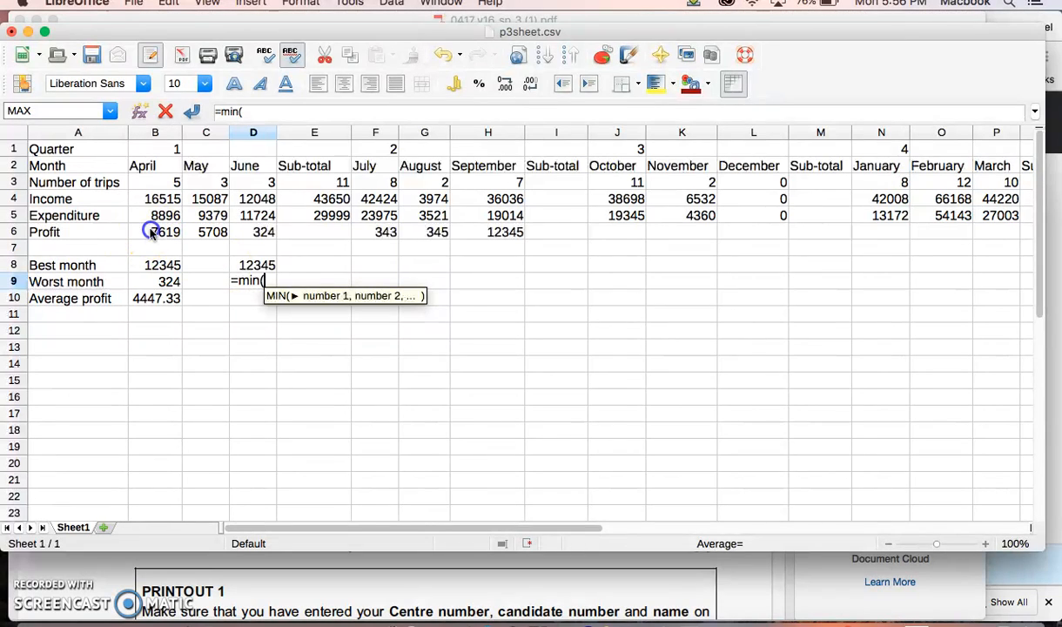
{"action": "left_click_drag", "start_coordinate": [150, 232], "coordinate": [257, 236]}
{"action": "type", "text": ","}
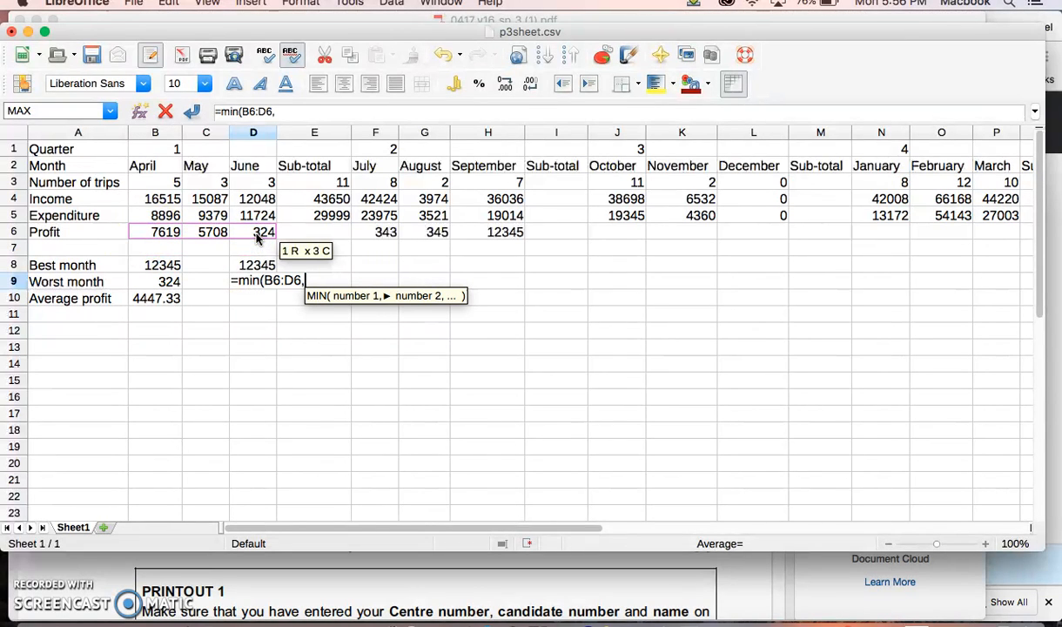
{"action": "left_click", "coordinate": [362, 232]}
{"action": "left_click_drag", "start_coordinate": [362, 232], "coordinate": [469, 229]}
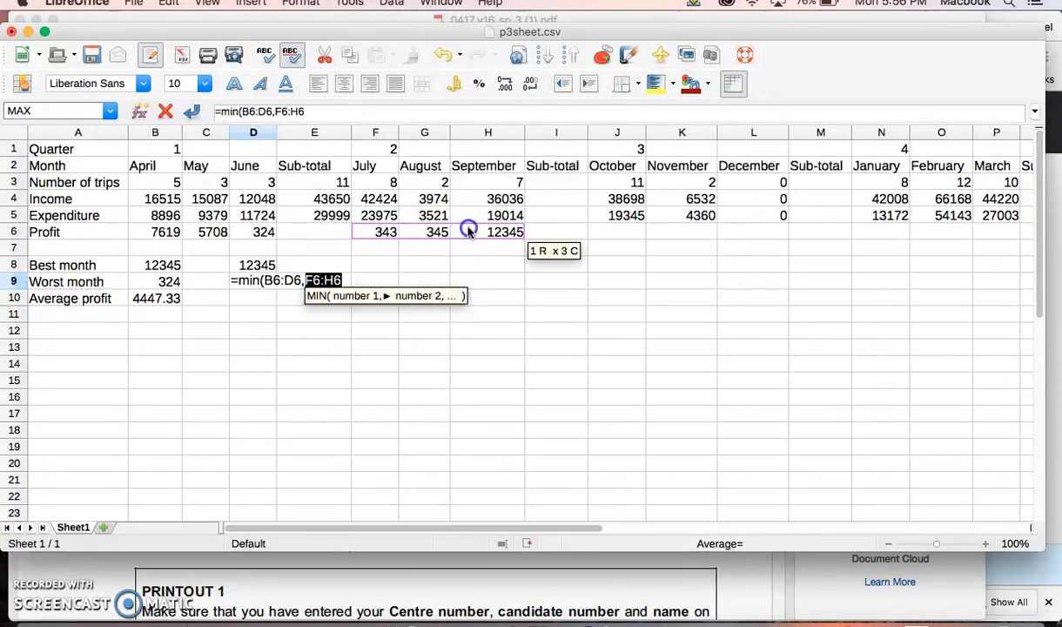
{"action": "type", "text": ",)"}
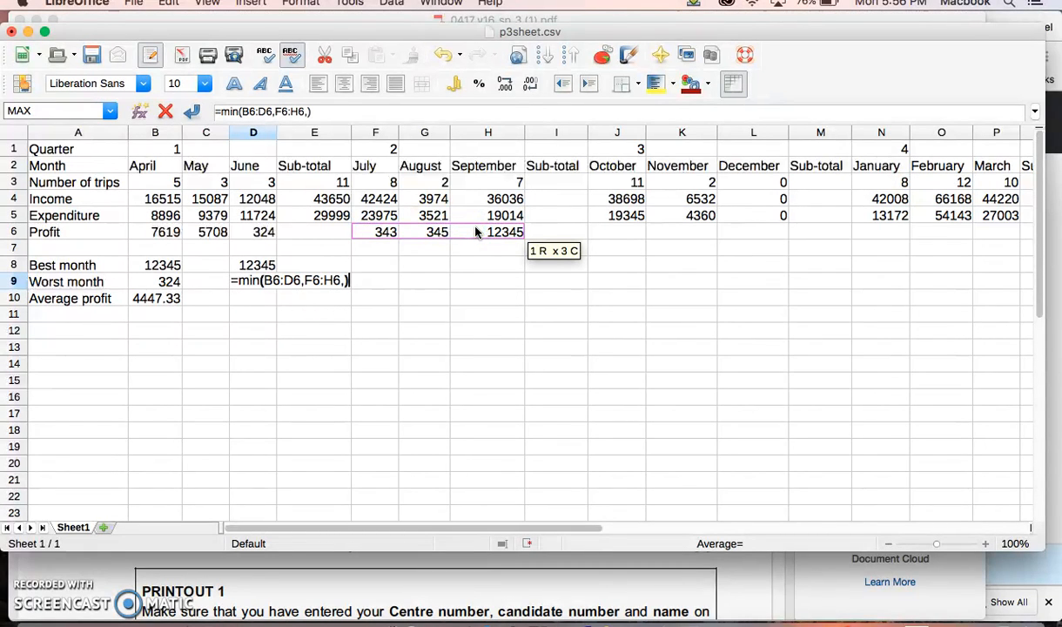
{"action": "key", "text": "Return"}
Step: Remove the stray trailing comma from the D9 formula so it reads =MIN(B6:D6,F6:H6), and check its first range
{"action": "left_click", "coordinate": [253, 281]}
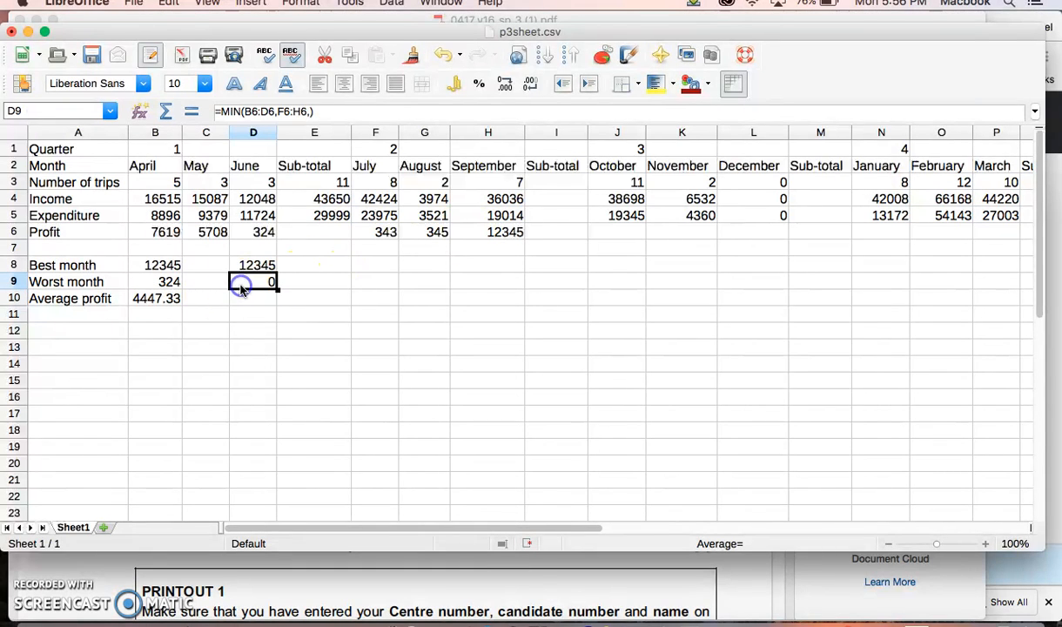
{"action": "left_click", "coordinate": [308, 110]}
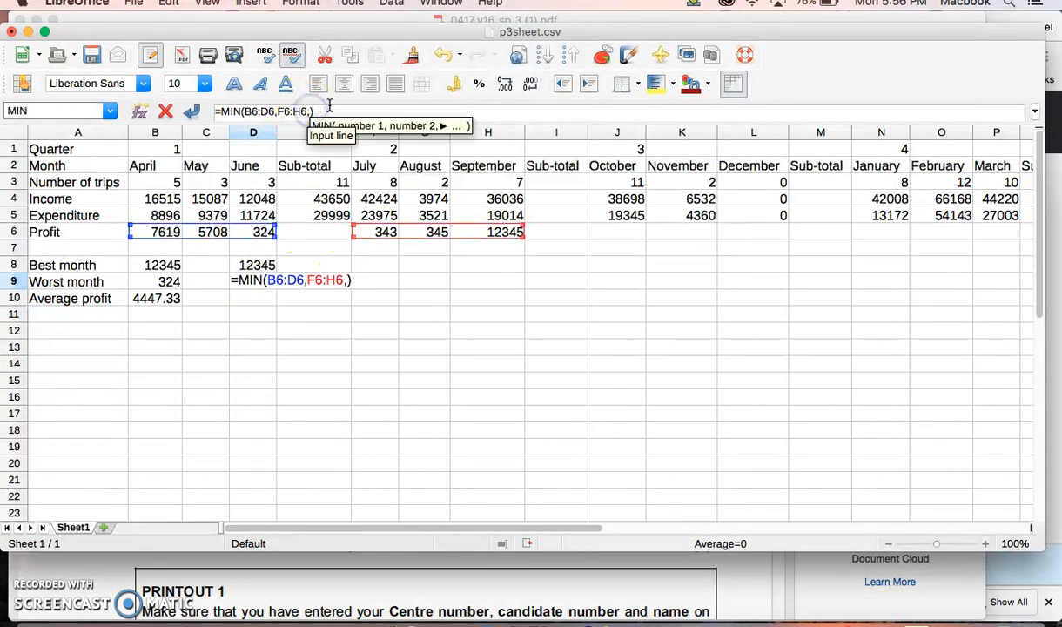
{"action": "key", "text": "Return"}
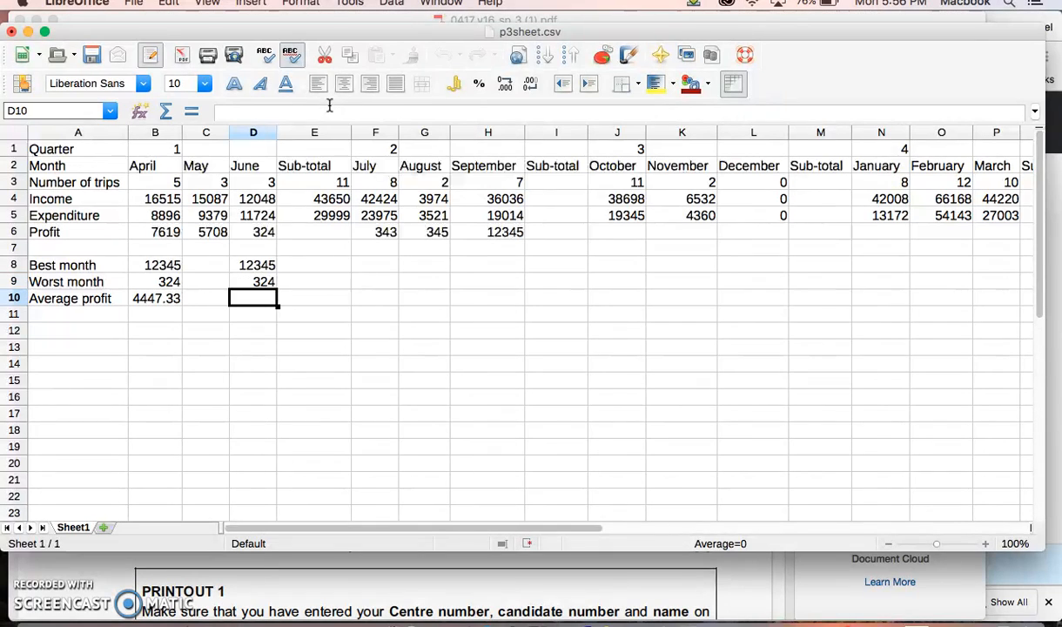
{"action": "left_click", "coordinate": [252, 280]}
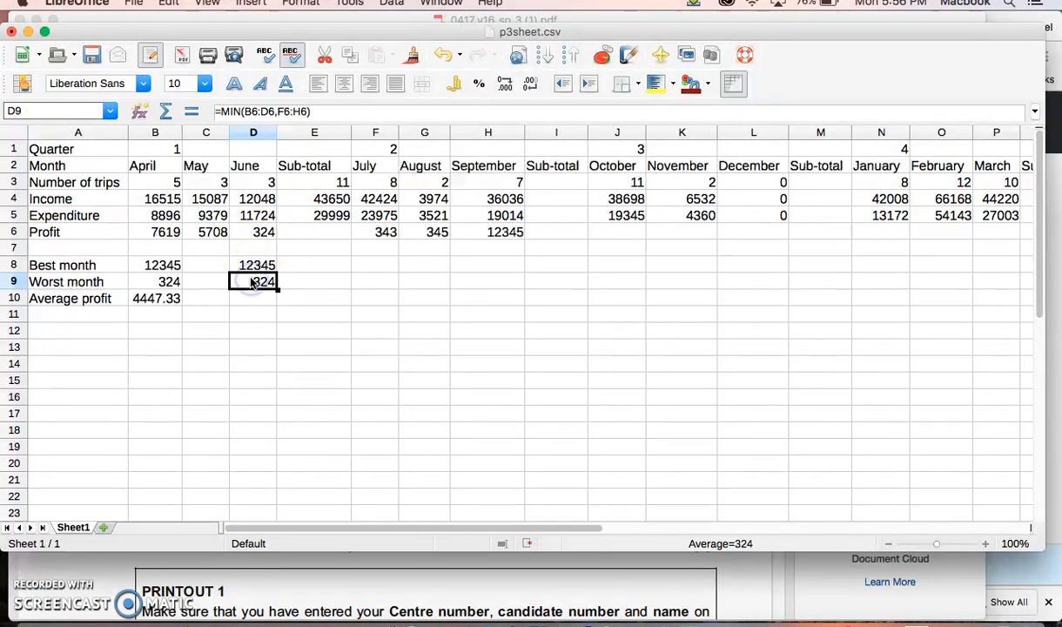
{"action": "left_click", "coordinate": [246, 111]}
{"action": "left_click_drag", "start_coordinate": [245, 112], "coordinate": [267, 111]}
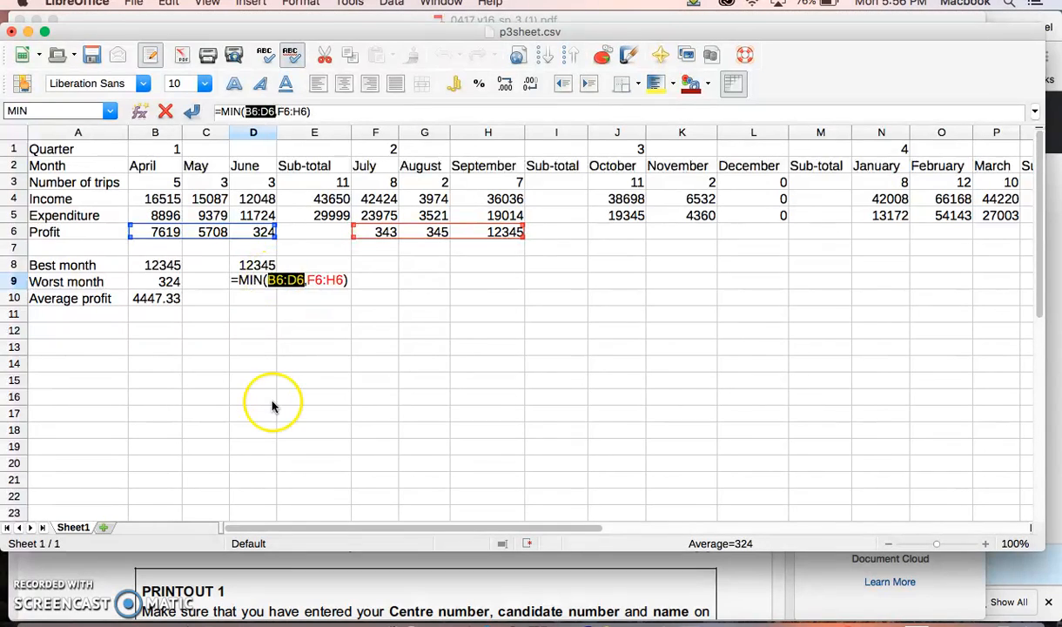
{"action": "key", "text": "Return"}
Step: Calculate the average profit in D10 without the sub-total column, using the formula =AVERAGE(B6:D6,F6:H6)
{"action": "type", "text": "=ave"}
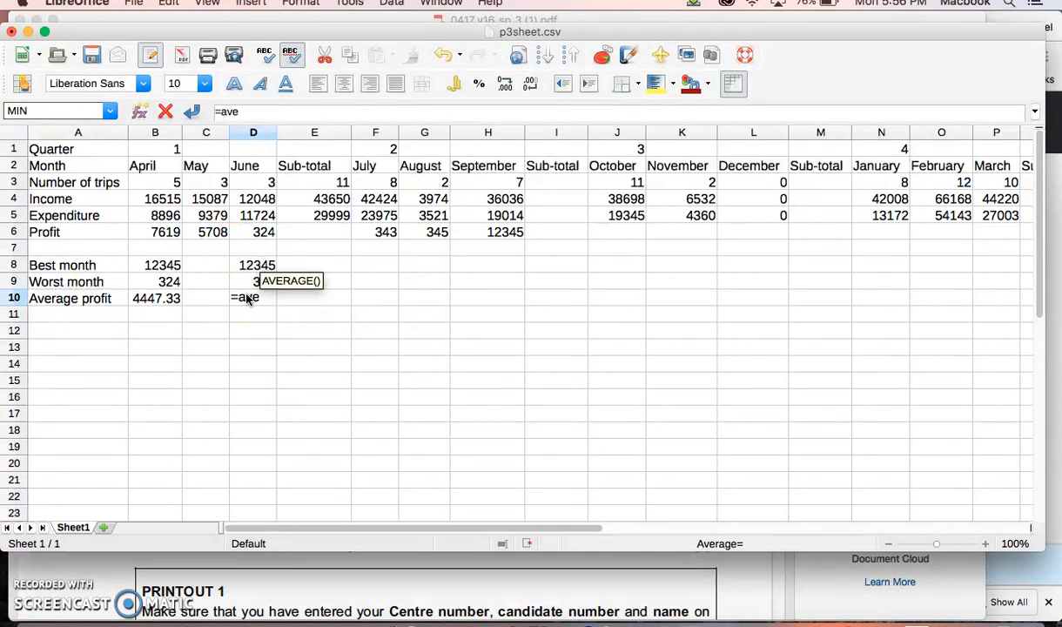
{"action": "type", "text": "rage"}
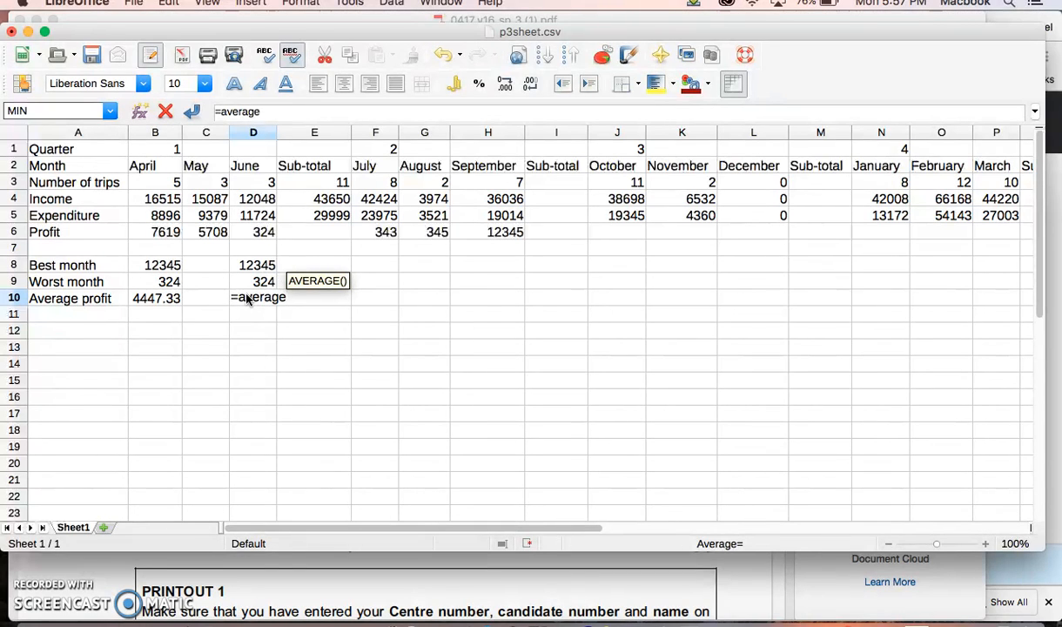
{"action": "type", "text": "("}
{"action": "left_click_drag", "start_coordinate": [166, 232], "coordinate": [247, 239]}
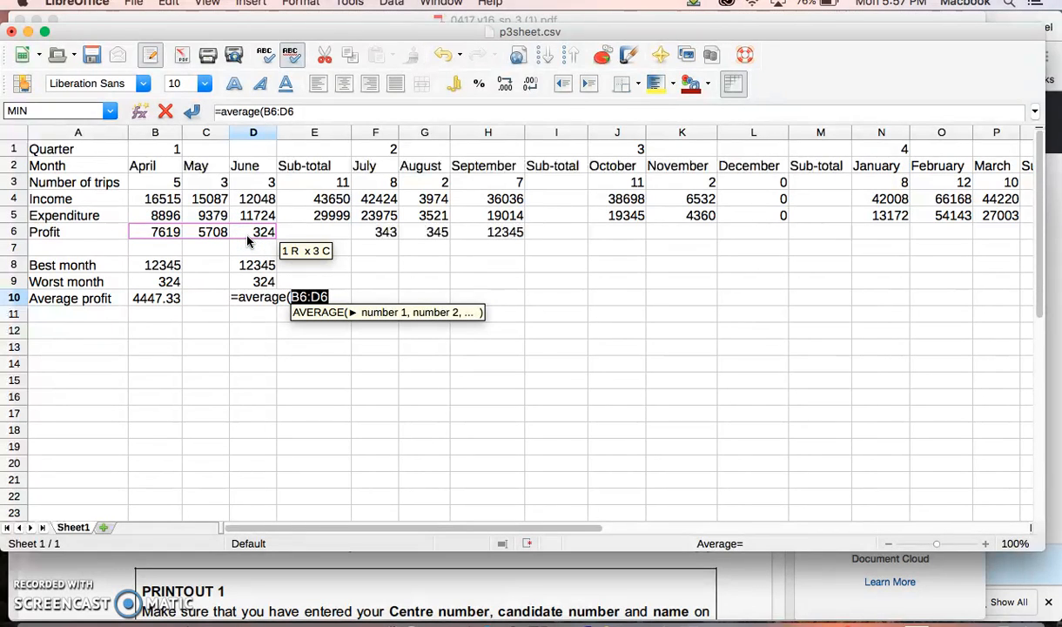
{"action": "type", "text": ","}
{"action": "left_click_drag", "start_coordinate": [357, 232], "coordinate": [492, 228]}
{"action": "type", "text": ")"}
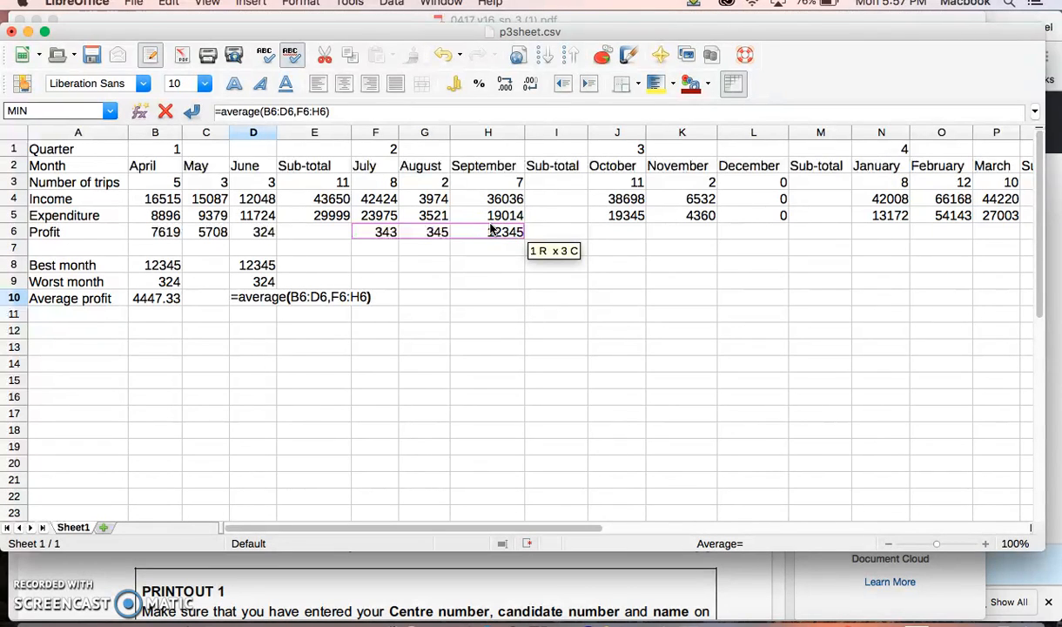
{"action": "key", "text": "Return"}
{"action": "left_click", "coordinate": [250, 297]}
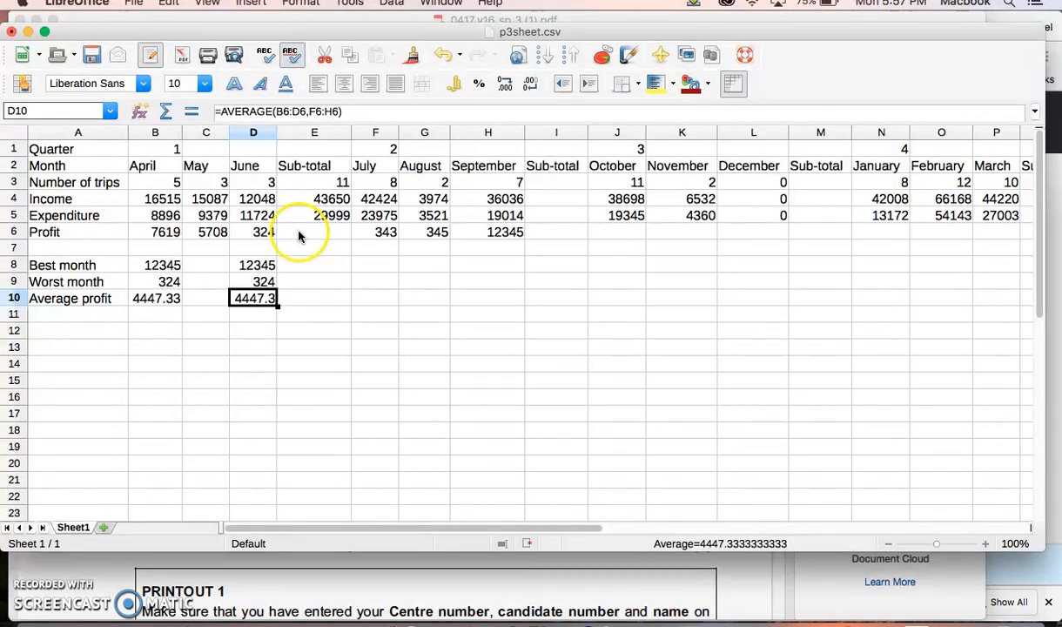
Step: Calculate a comparison average in D11 over the continuous profit range with the formula =AVERAGE(B6:H6)
{"action": "left_click", "coordinate": [266, 313]}
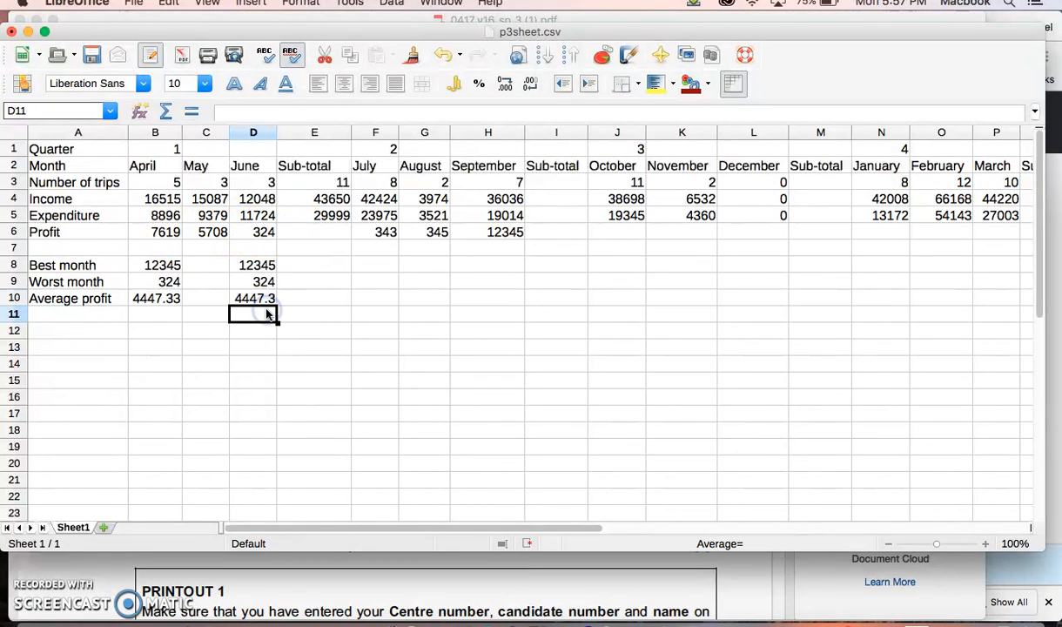
{"action": "type", "text": "="}
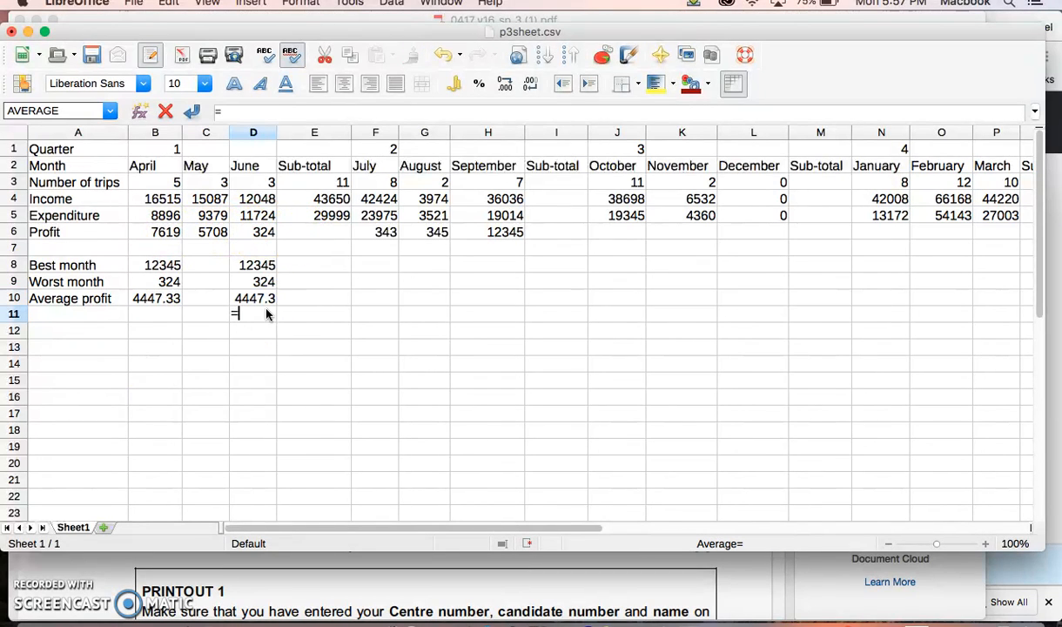
{"action": "key", "text": "BackSpace"}
{"action": "type", "text": "=average"}
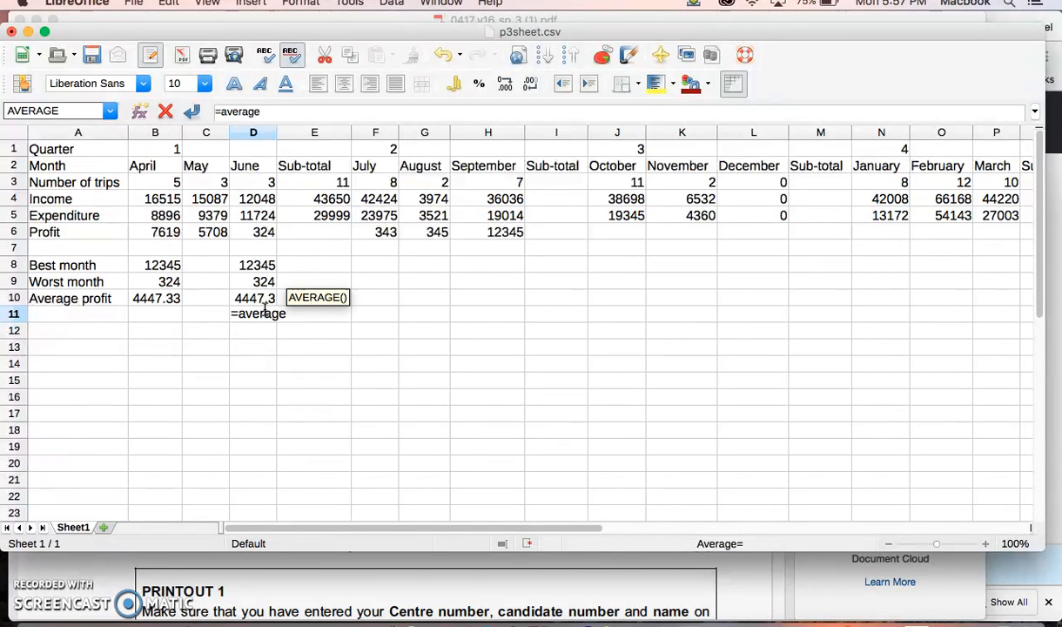
{"action": "type", "text": "("}
{"action": "left_click_drag", "start_coordinate": [164, 233], "coordinate": [497, 236]}
{"action": "type", "text": ")"}
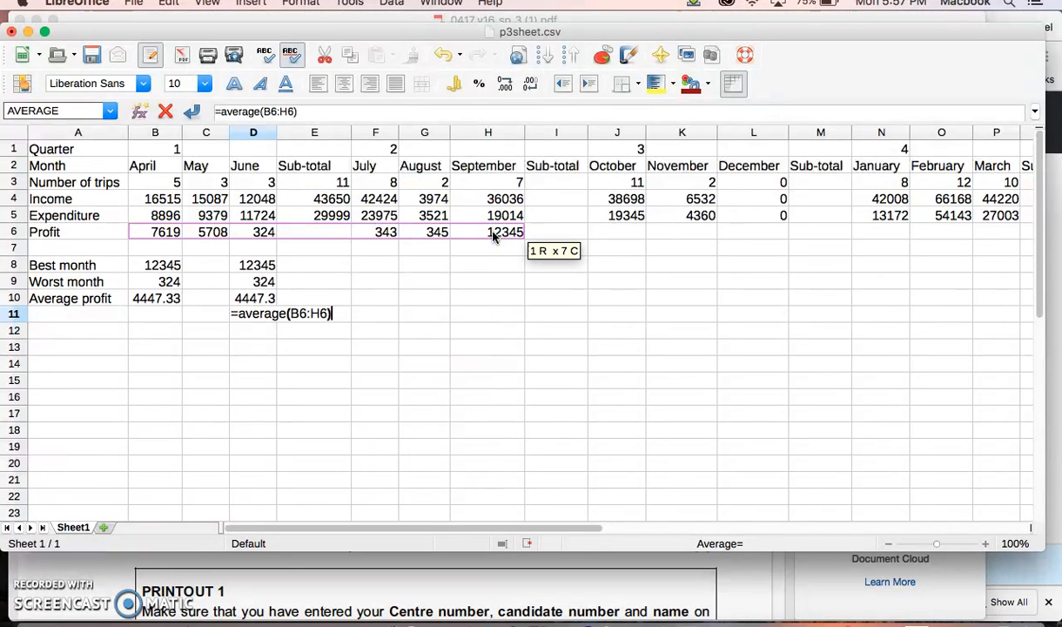
{"action": "key", "text": "Return"}
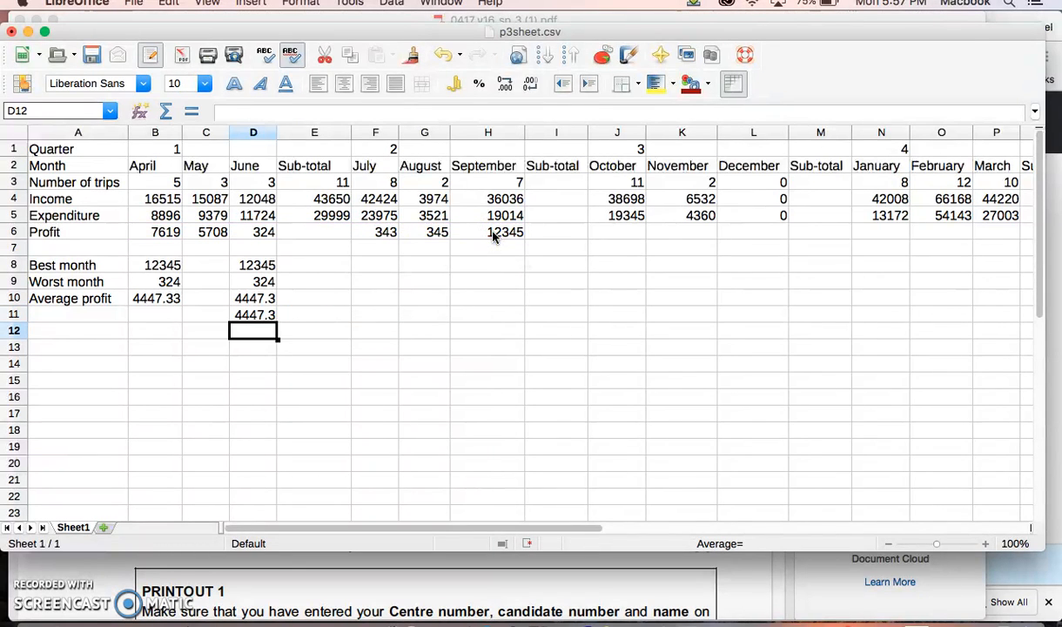
Step: Compare the formulas in D9, D11 and B8 with the quarter 1 sub-total cells E2:E6, especially the profit cell E6
{"action": "left_click", "coordinate": [318, 233]}
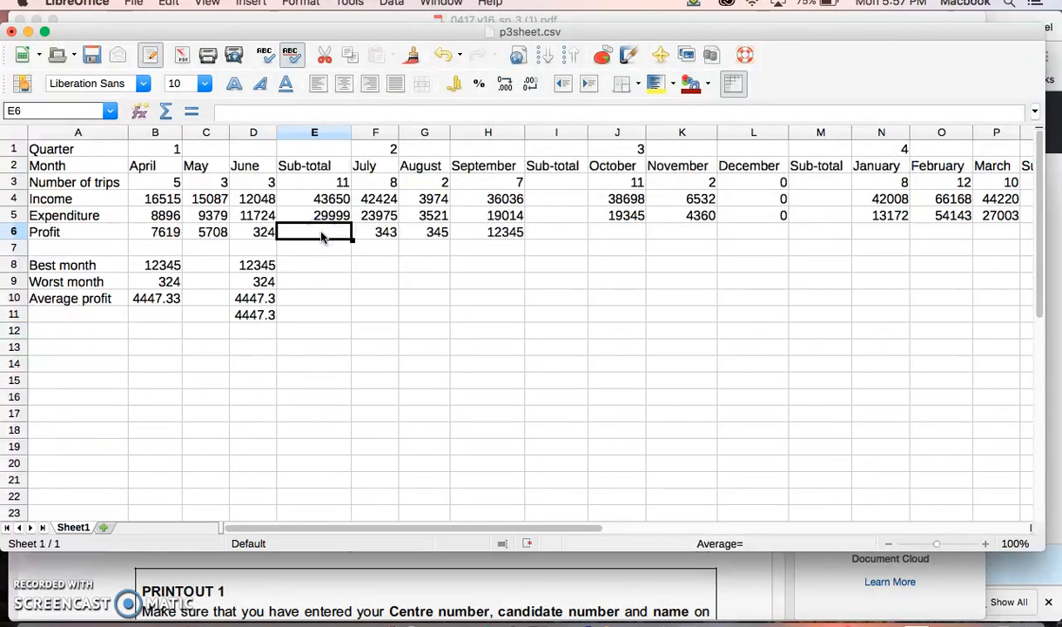
{"action": "left_click", "coordinate": [243, 282]}
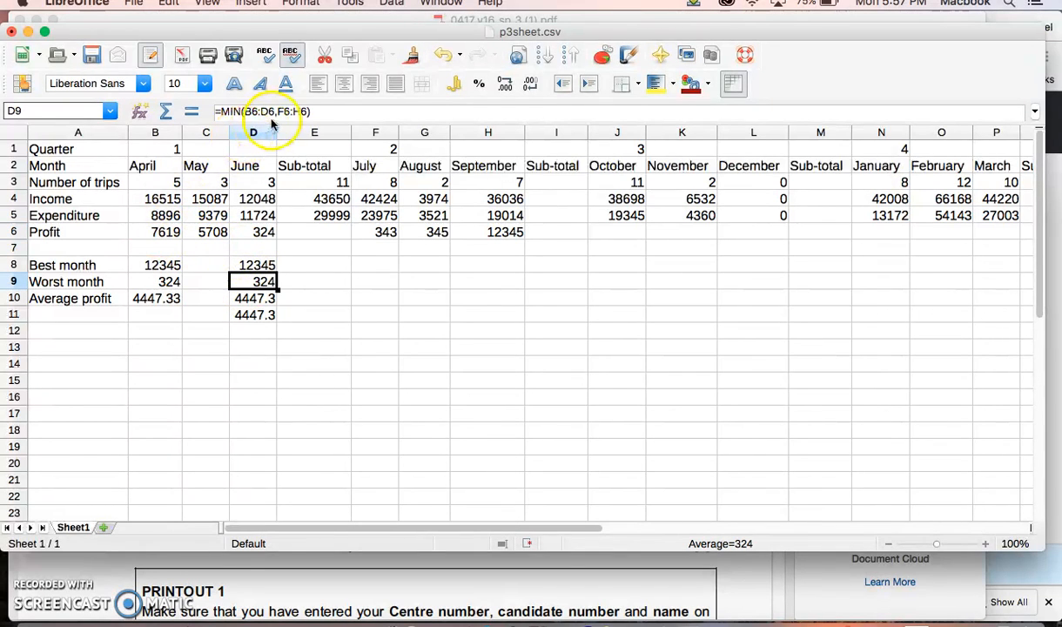
{"action": "left_click", "coordinate": [314, 235]}
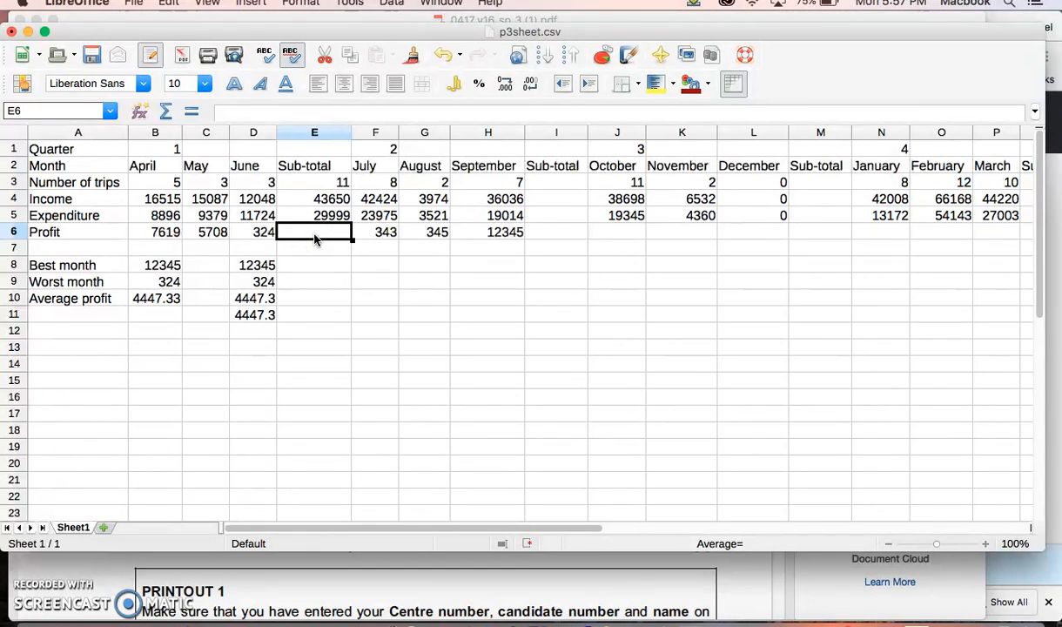
{"action": "double_click", "coordinate": [315, 239]}
{"action": "left_click_drag", "start_coordinate": [309, 165], "coordinate": [316, 228]}
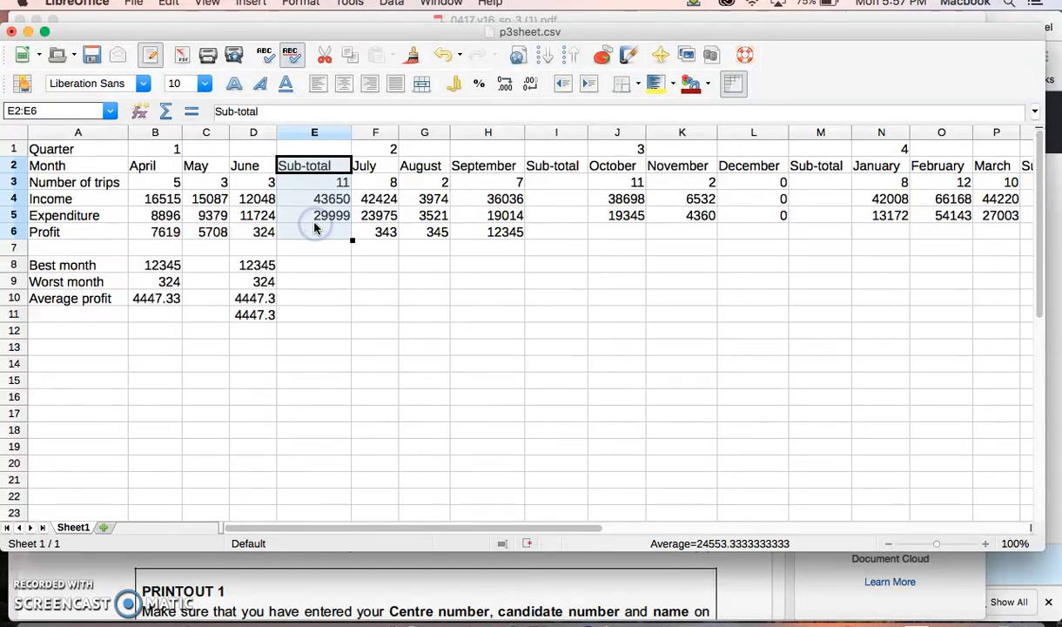
{"action": "left_click", "coordinate": [256, 326]}
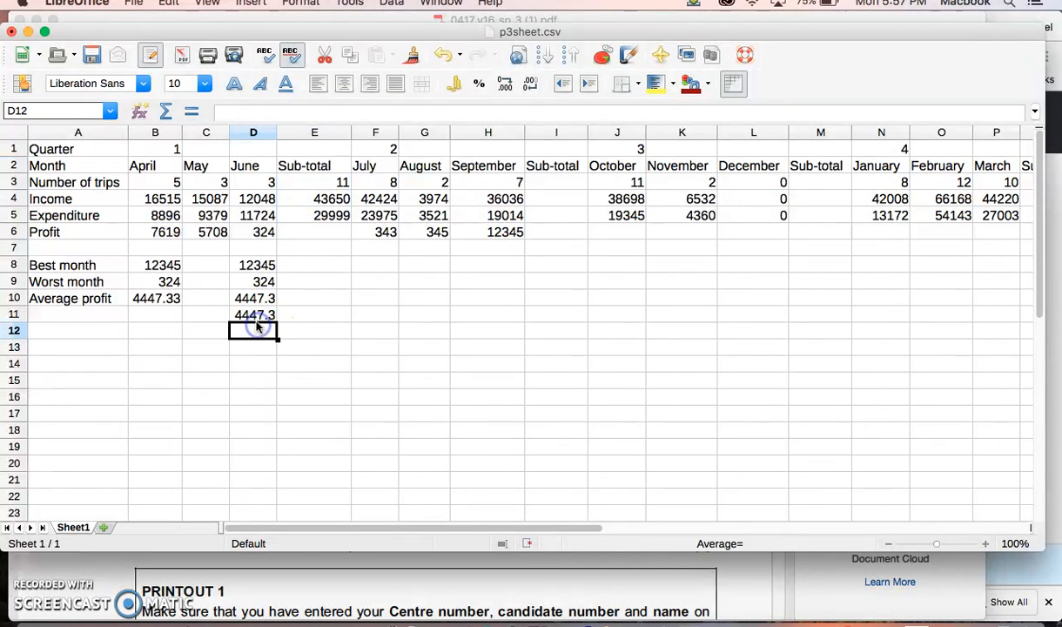
{"action": "left_click", "coordinate": [253, 319]}
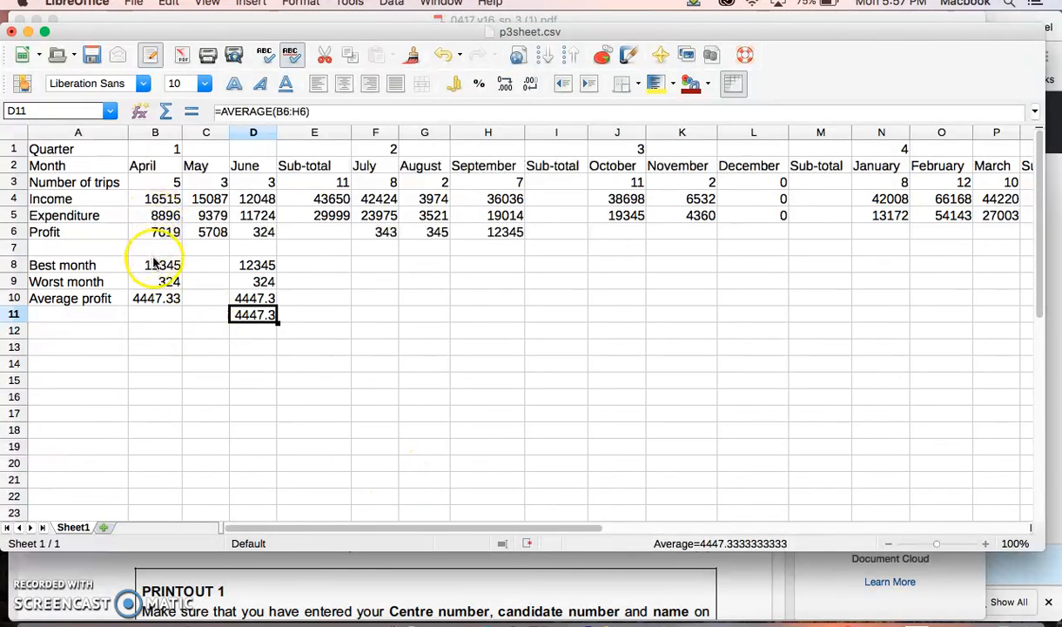
{"action": "left_click", "coordinate": [149, 265]}
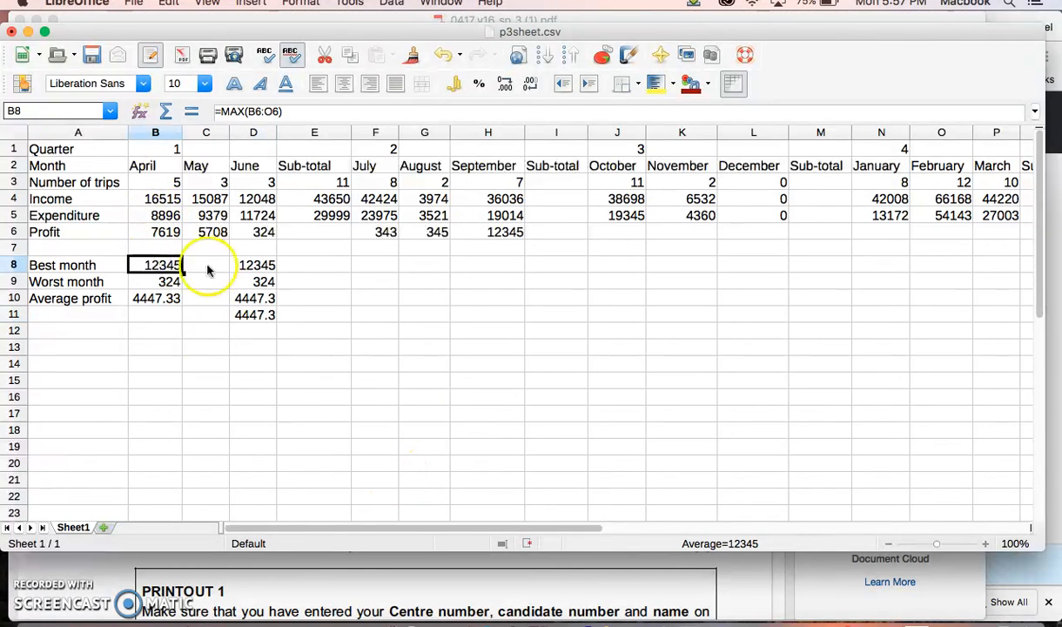
Step: Switch to the 0417_y16_sp_3 exam PDF and read questions 12 to 17, then return to the p3sheet.csv spreadsheet
{"action": "left_click", "coordinate": [731, 574]}
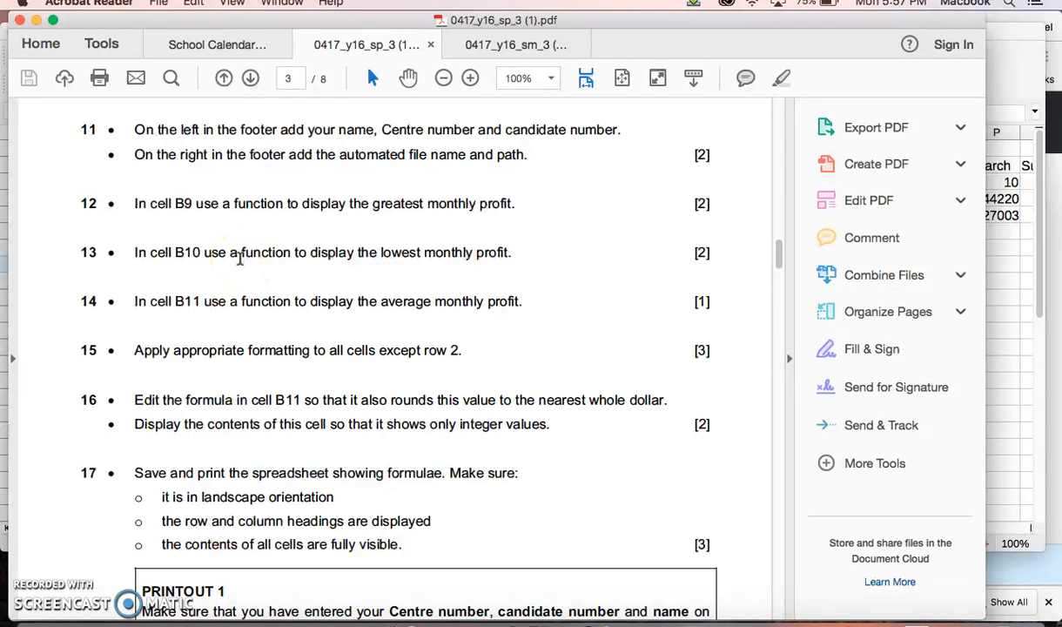
{"action": "left_click", "coordinate": [319, 313]}
{"action": "scroll", "coordinate": [294, 383], "scroll_direction": "down", "scroll_amount": 4}
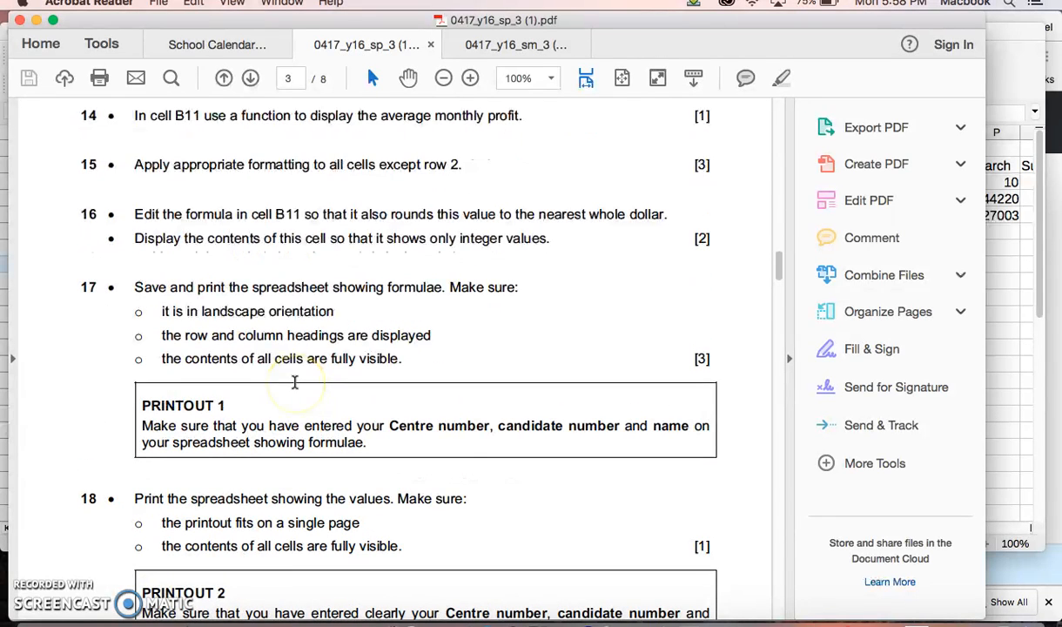
{"action": "scroll", "coordinate": [295, 383], "scroll_direction": "up", "scroll_amount": 4}
{"action": "left_click", "coordinate": [230, 442]}
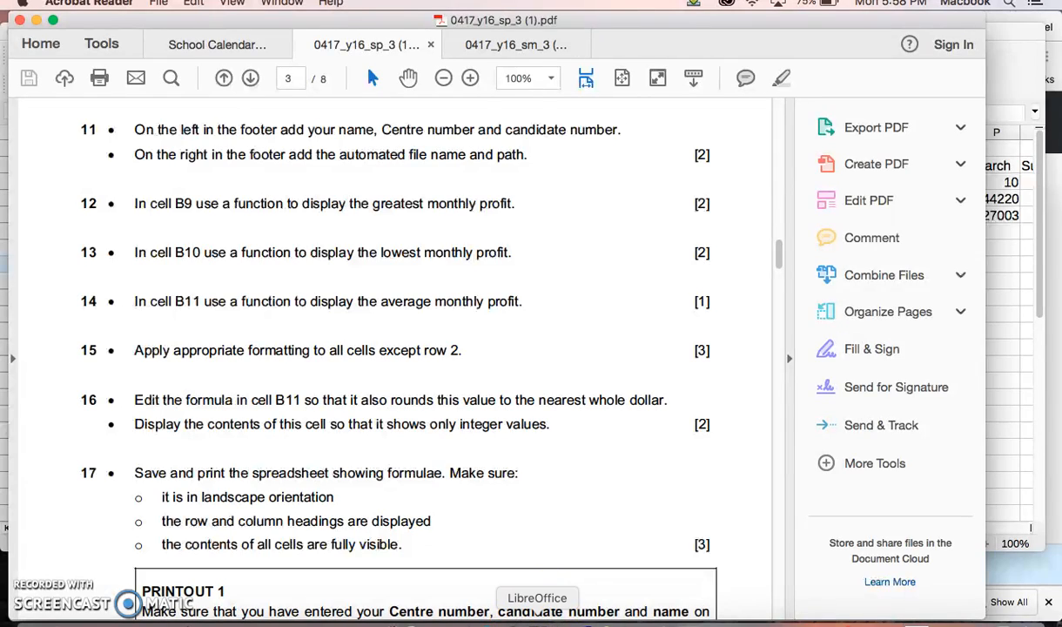
{"action": "left_click", "coordinate": [538, 612]}
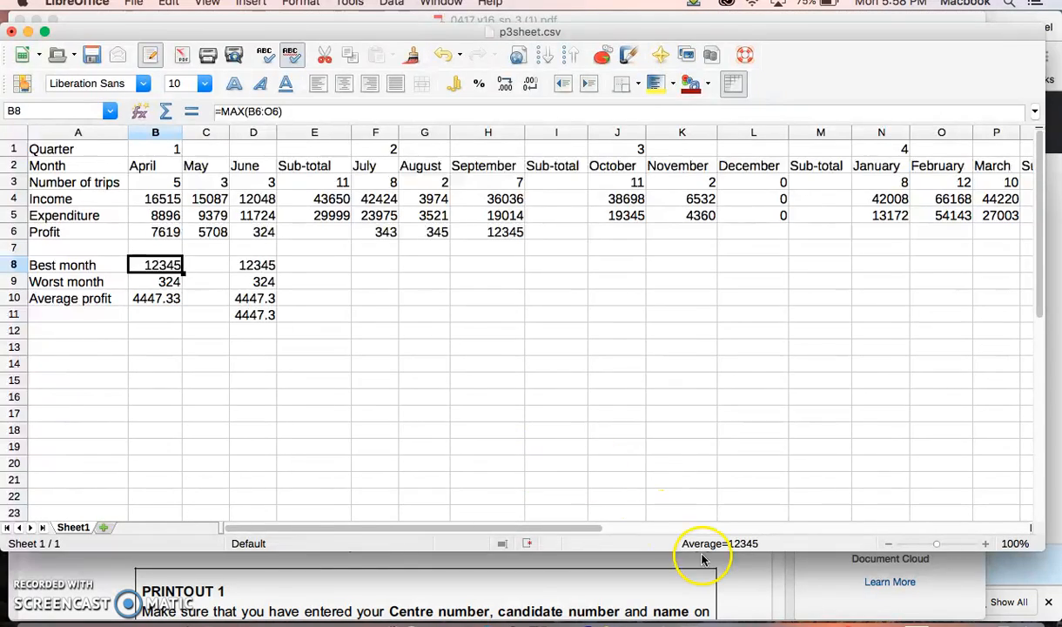
Step: Examine question 16 in the exam PDF about rounding the B11 formula, and check it against cell B11 in the spreadsheet
{"action": "left_click", "coordinate": [731, 579]}
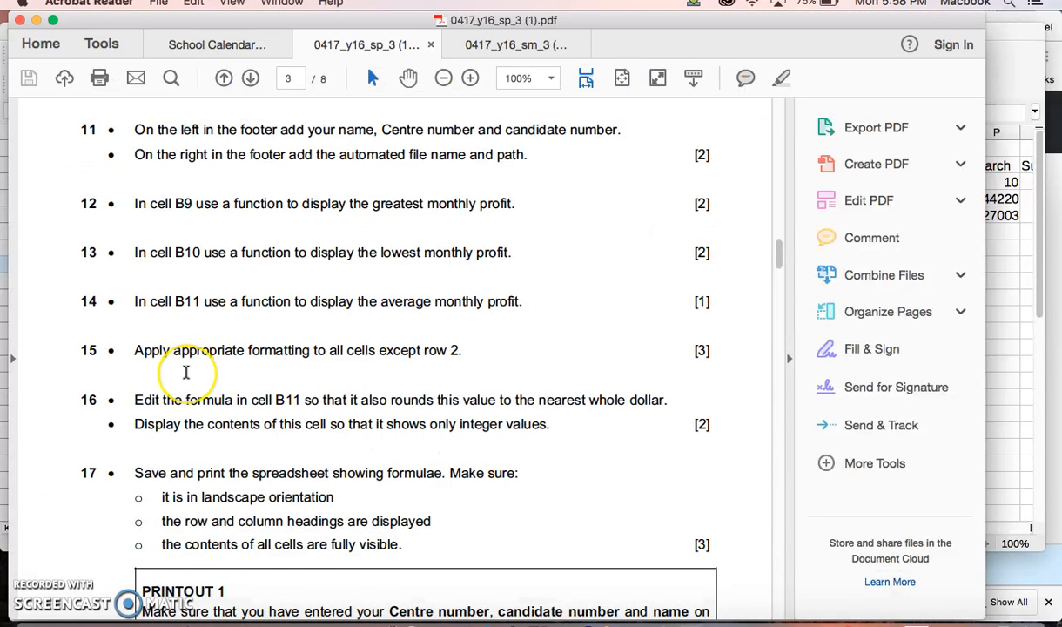
{"action": "scroll", "coordinate": [184, 372], "scroll_direction": "down", "scroll_amount": 3}
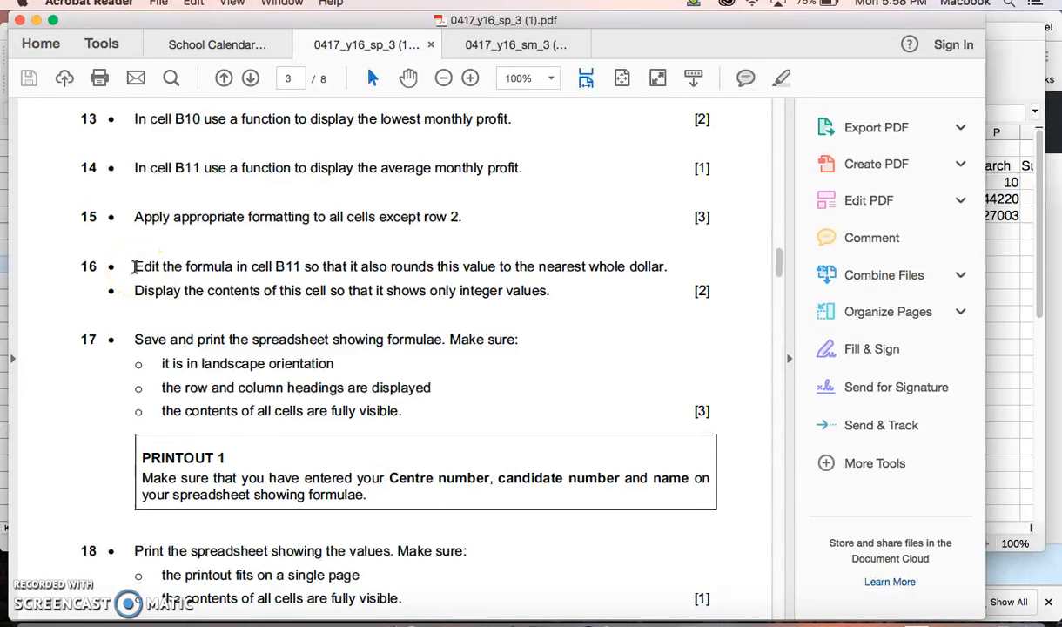
{"action": "left_click_drag", "start_coordinate": [136, 269], "coordinate": [528, 294]}
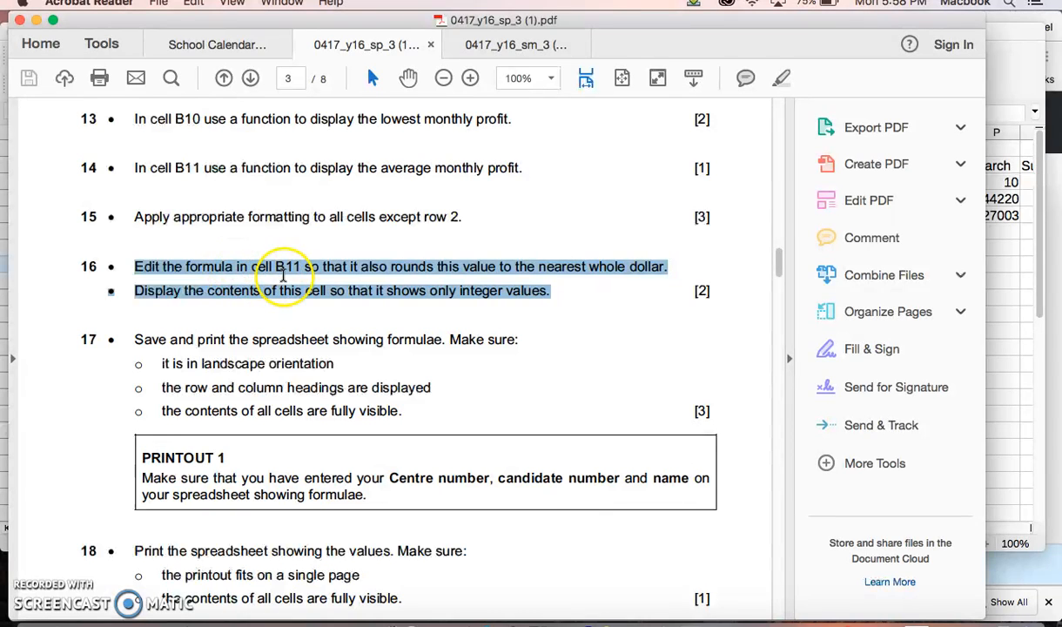
{"action": "key", "text": "super+Tab"}
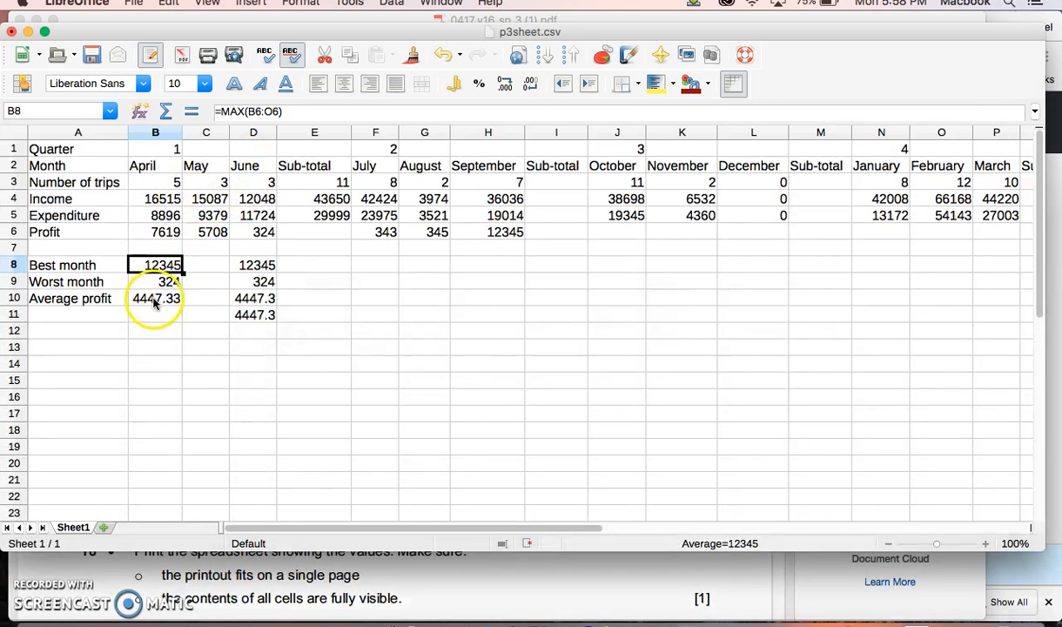
{"action": "left_click", "coordinate": [152, 315]}
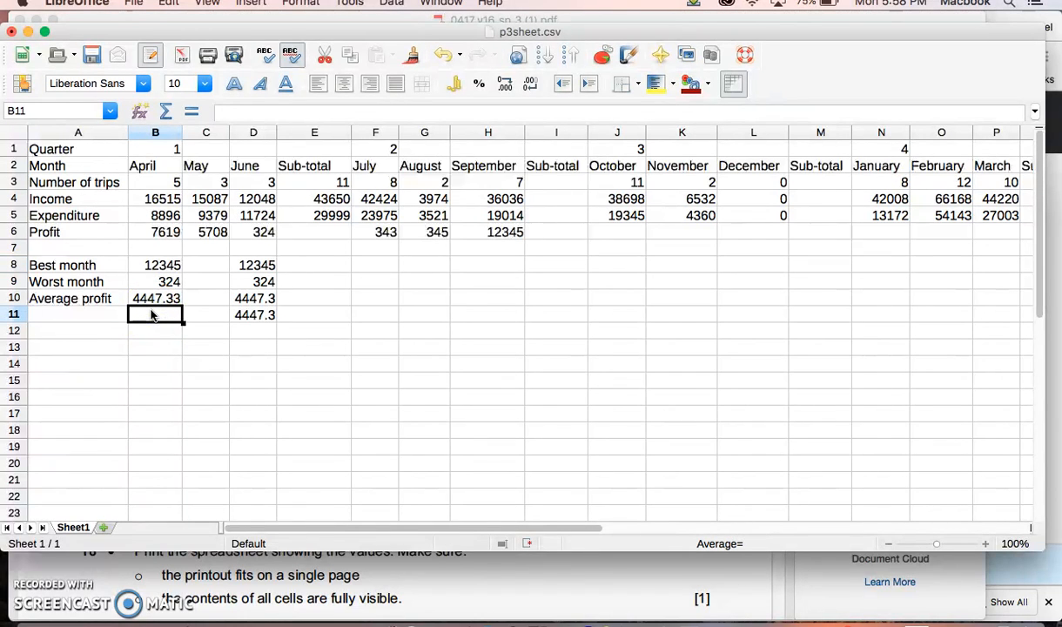
{"action": "left_click", "coordinate": [527, 577]}
{"action": "left_click", "coordinate": [214, 321]}
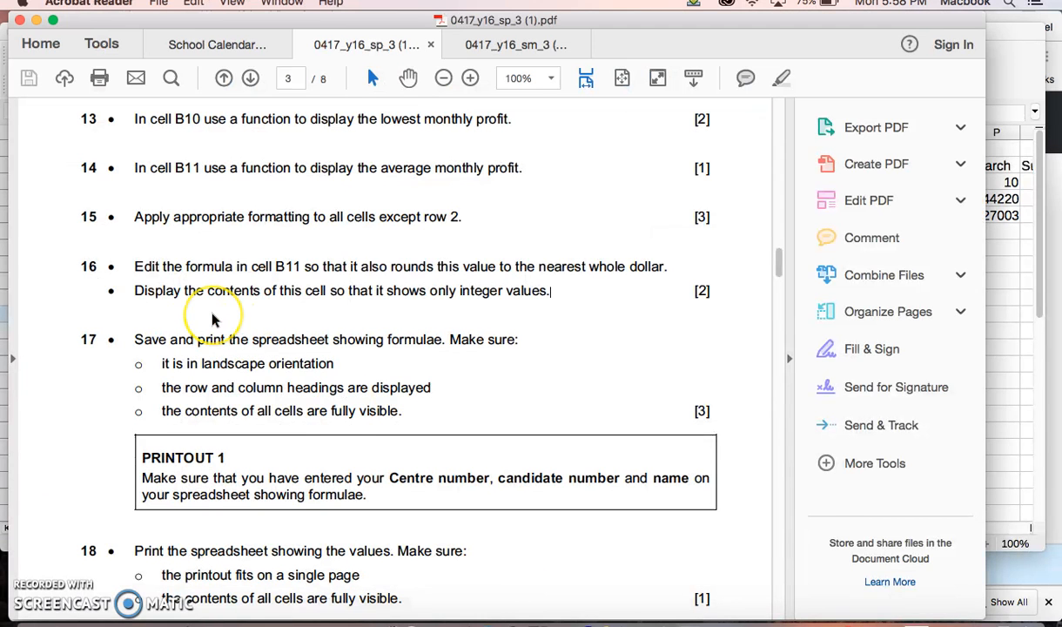
{"action": "left_click", "coordinate": [224, 322]}
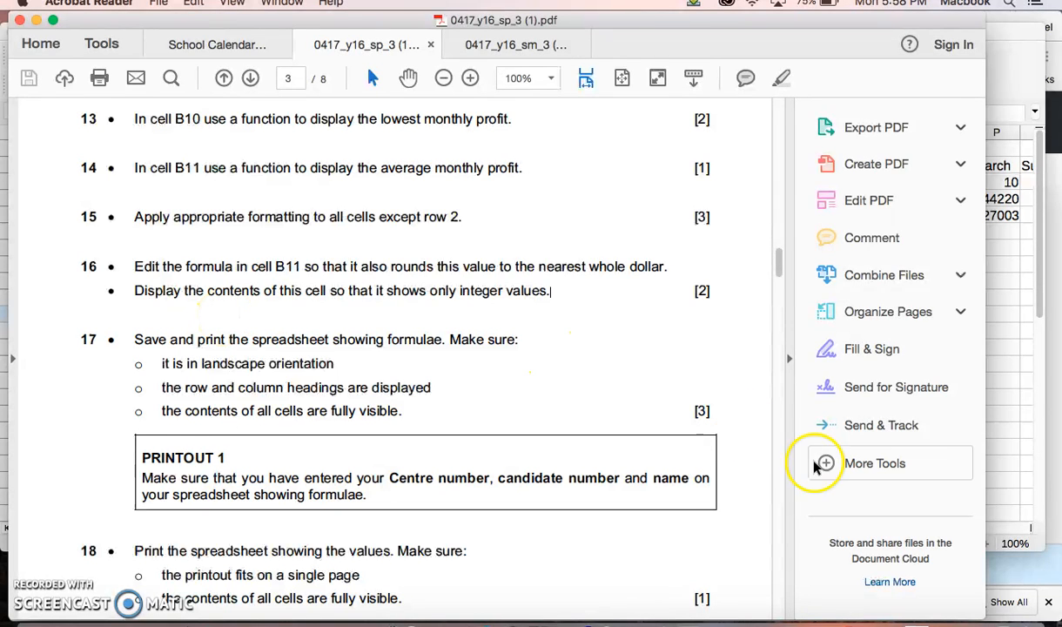
Step: Switch back to the spreadsheet and try to reuse the average profit formula by filling B10 down into B11
{"action": "left_click", "coordinate": [1038, 493]}
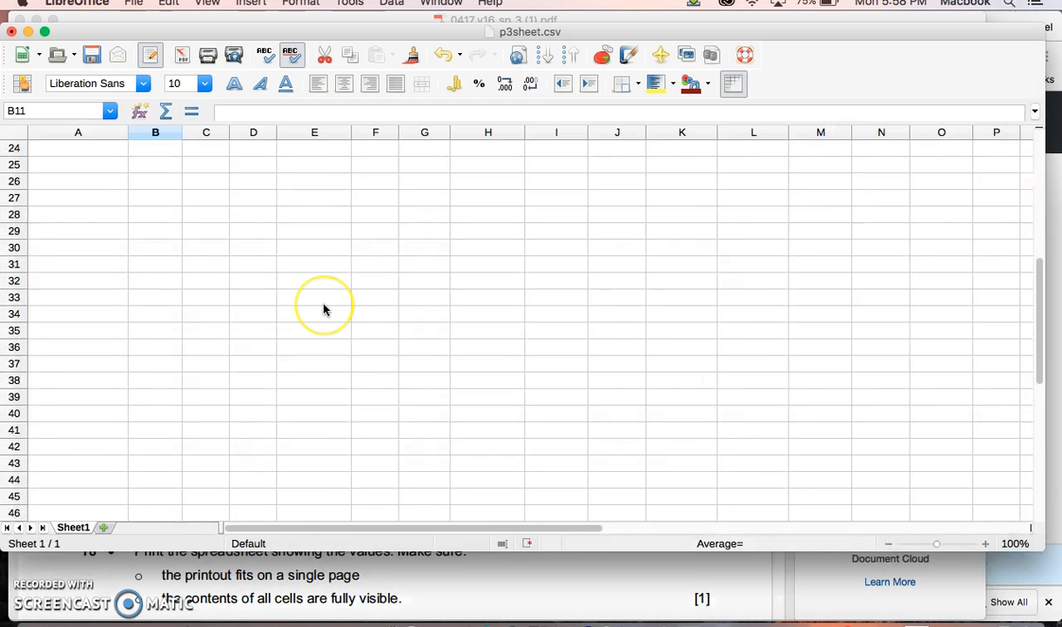
{"action": "scroll", "coordinate": [323, 309], "scroll_direction": "up", "scroll_amount": 8}
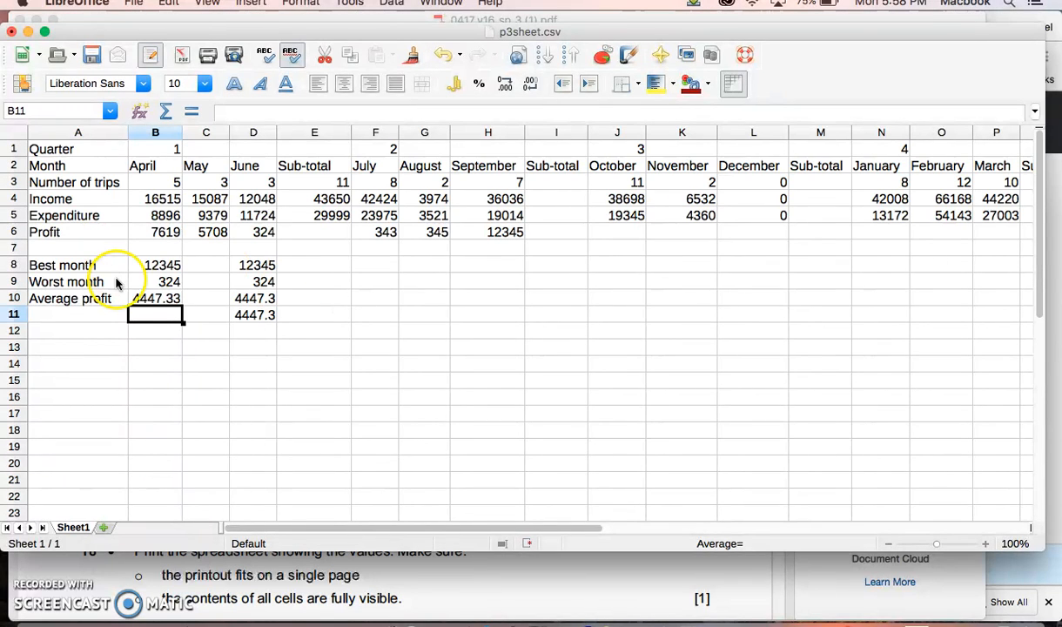
{"action": "left_click", "coordinate": [150, 298]}
{"action": "left_click", "coordinate": [149, 310]}
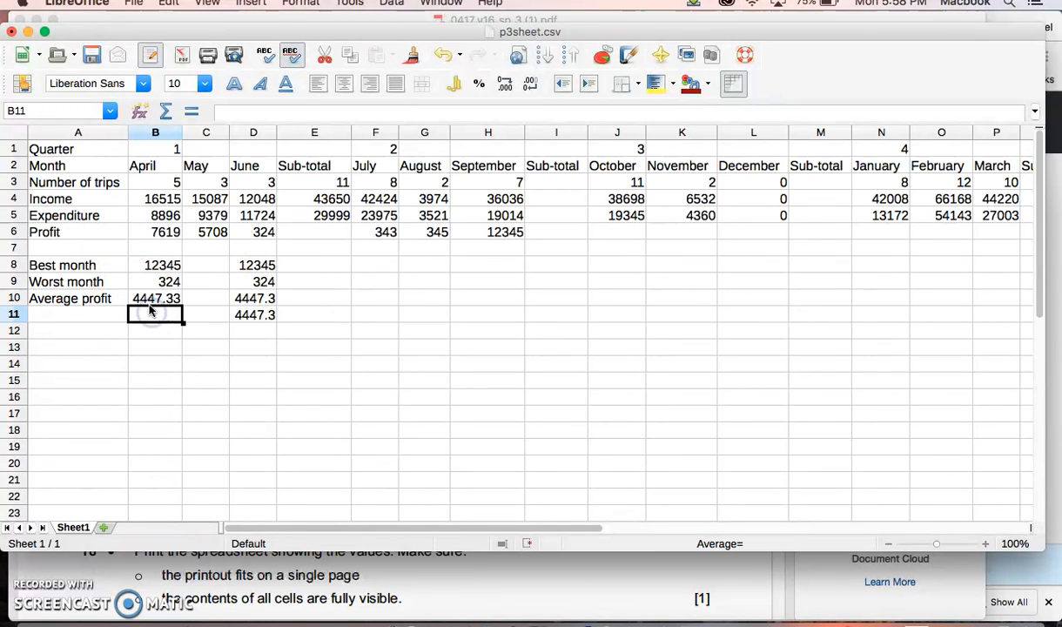
{"action": "left_click", "coordinate": [170, 294]}
{"action": "left_click_drag", "start_coordinate": [183, 305], "coordinate": [179, 325]}
{"action": "left_click", "coordinate": [157, 316]}
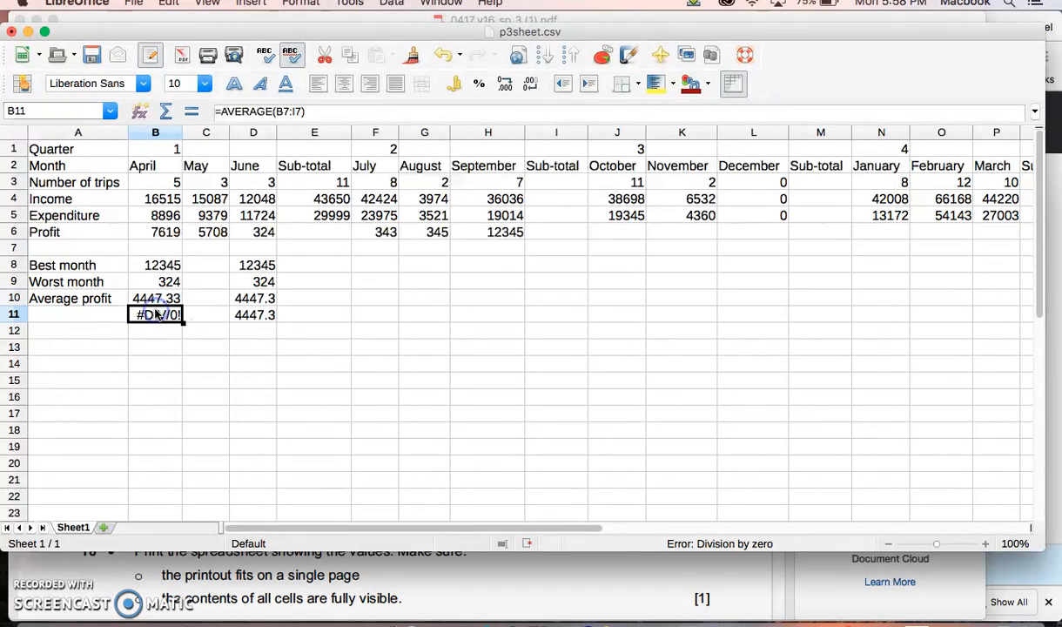
Step: Delete the contents of B11, including the copied formula, while leaving the cell's formats alone
{"action": "key", "text": "BackSpace"}
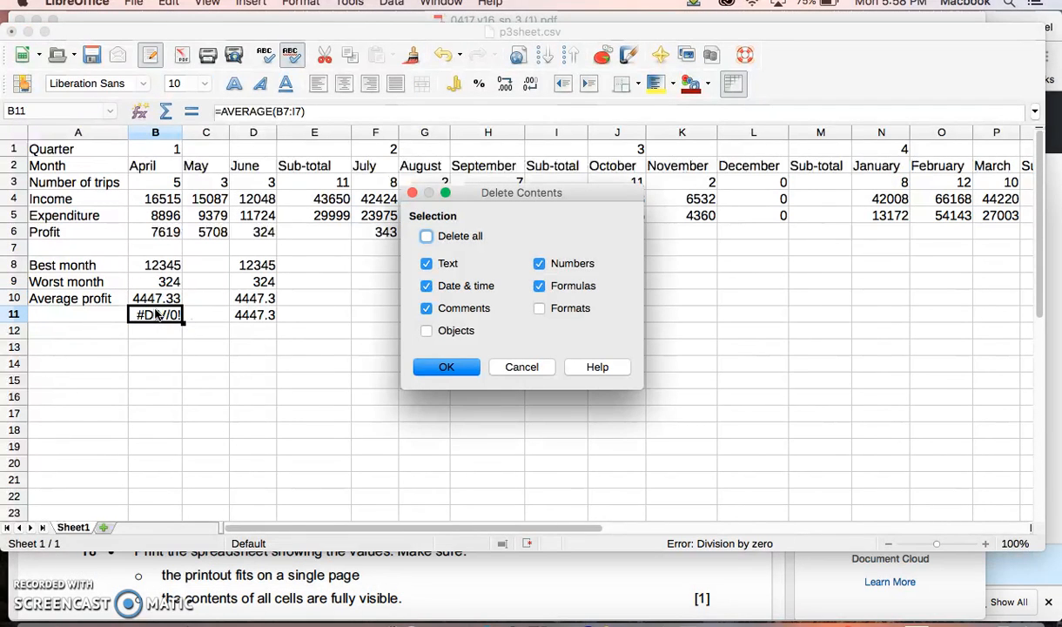
{"action": "left_click", "coordinate": [425, 365]}
{"action": "left_click", "coordinate": [102, 335]}
{"action": "left_click", "coordinate": [146, 311]}
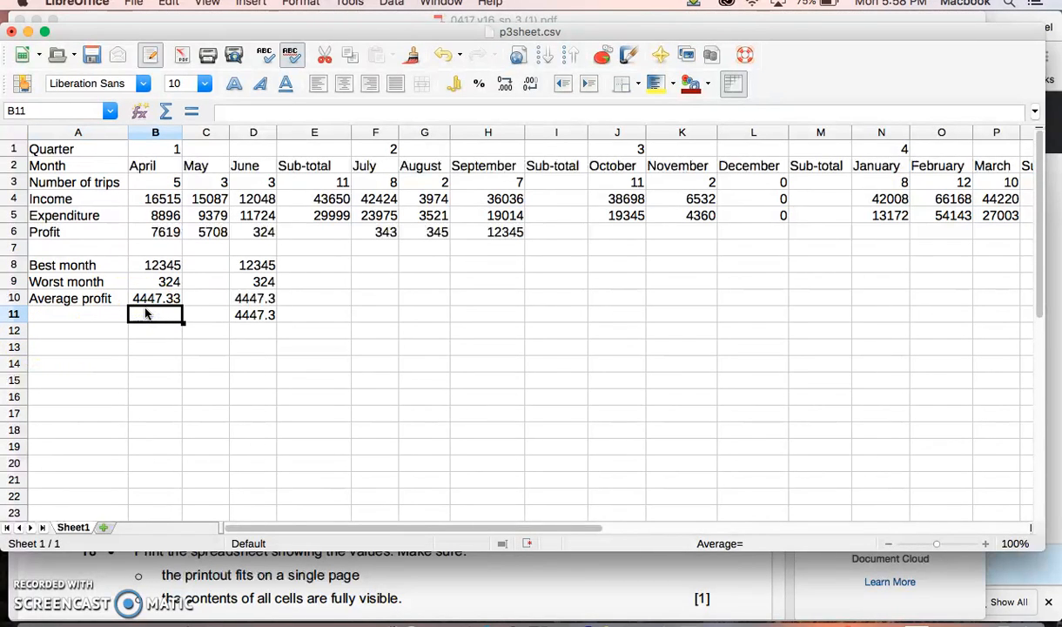
Step: Calculate the average profit in B11 without the sub-total column, using the formula =AVERAGE(B6:D6,F6:H6)
{"action": "left_click", "coordinate": [145, 301]}
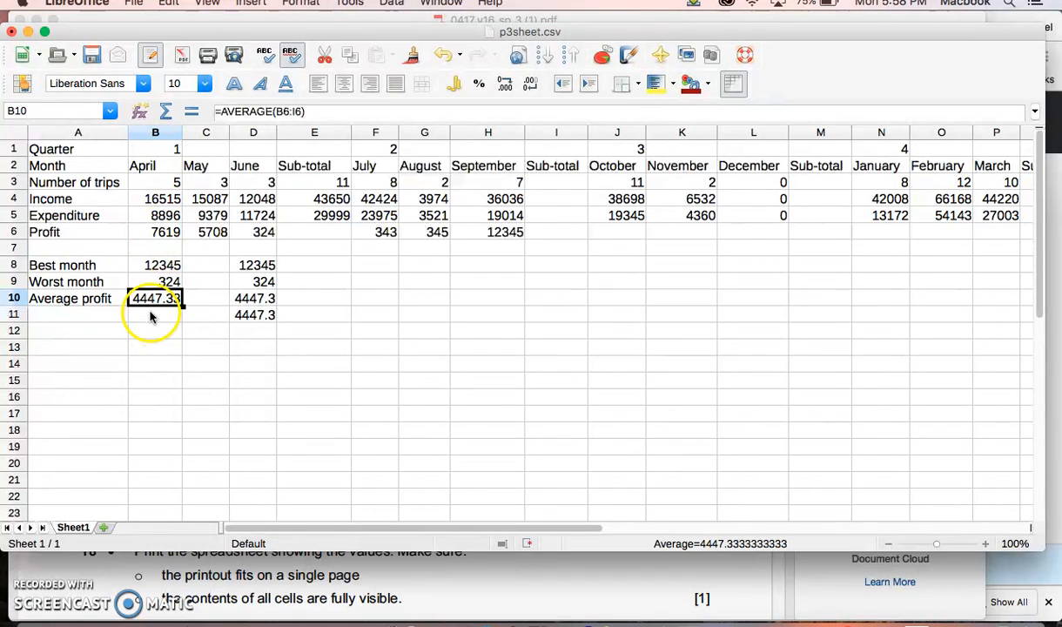
{"action": "left_click", "coordinate": [149, 317]}
{"action": "type", "text": "=average"}
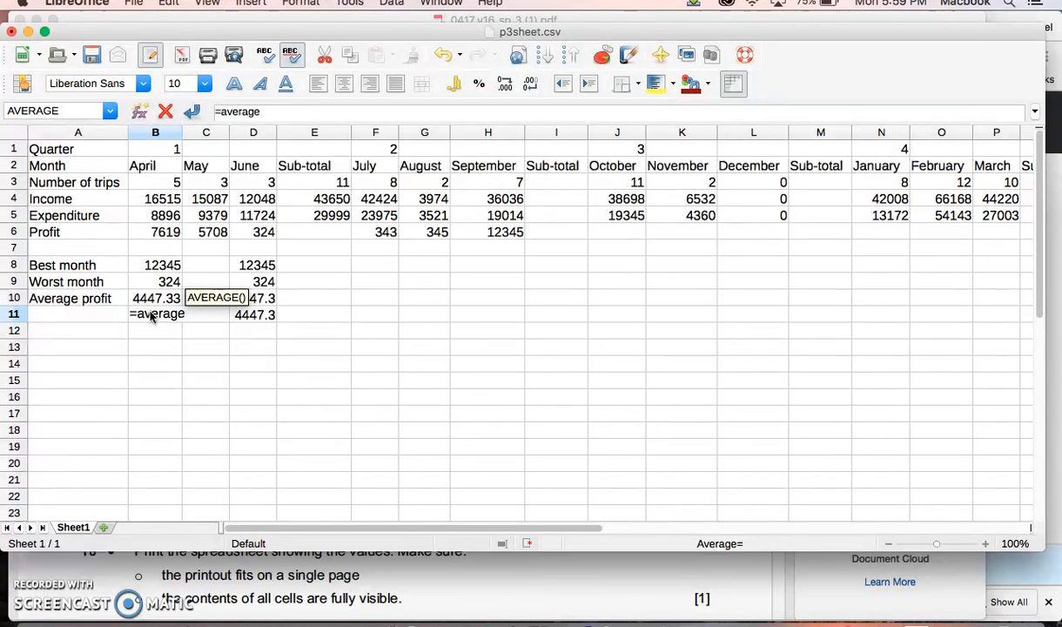
{"action": "type", "text": "("}
{"action": "left_click_drag", "start_coordinate": [144, 230], "coordinate": [244, 228]}
{"action": "type", "text": ","}
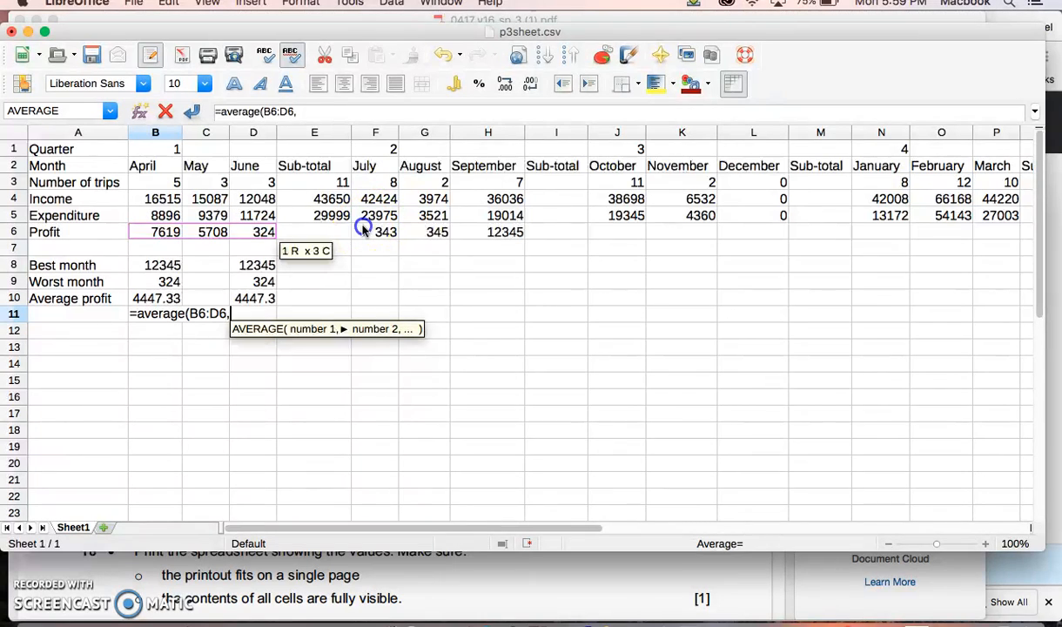
{"action": "left_click_drag", "start_coordinate": [364, 228], "coordinate": [488, 237]}
{"action": "type", "text": ")"}
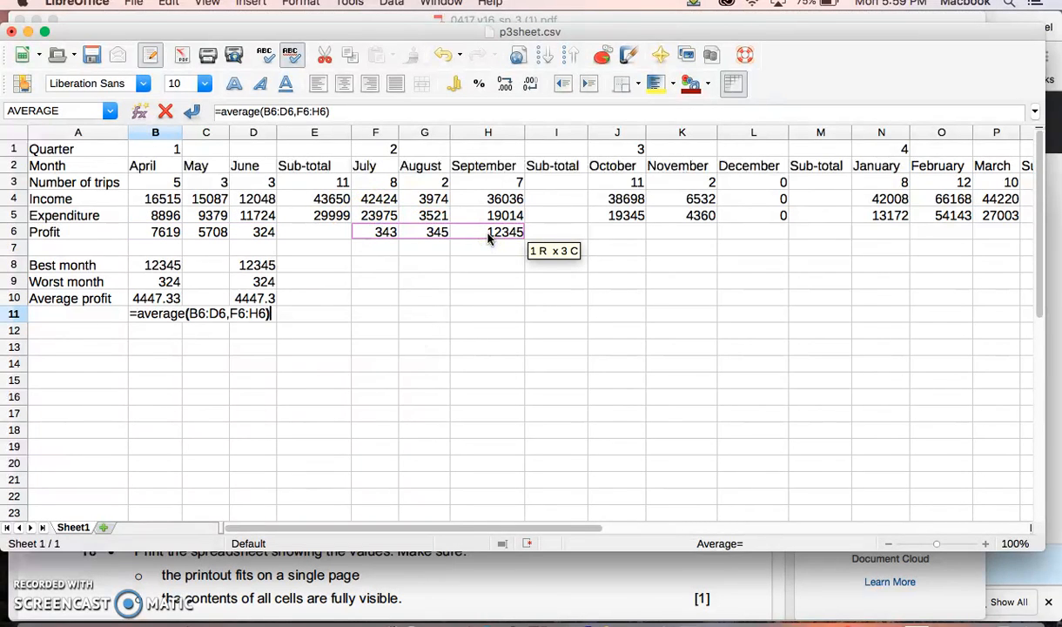
{"action": "key", "text": "Return"}
{"action": "left_click", "coordinate": [140, 315]}
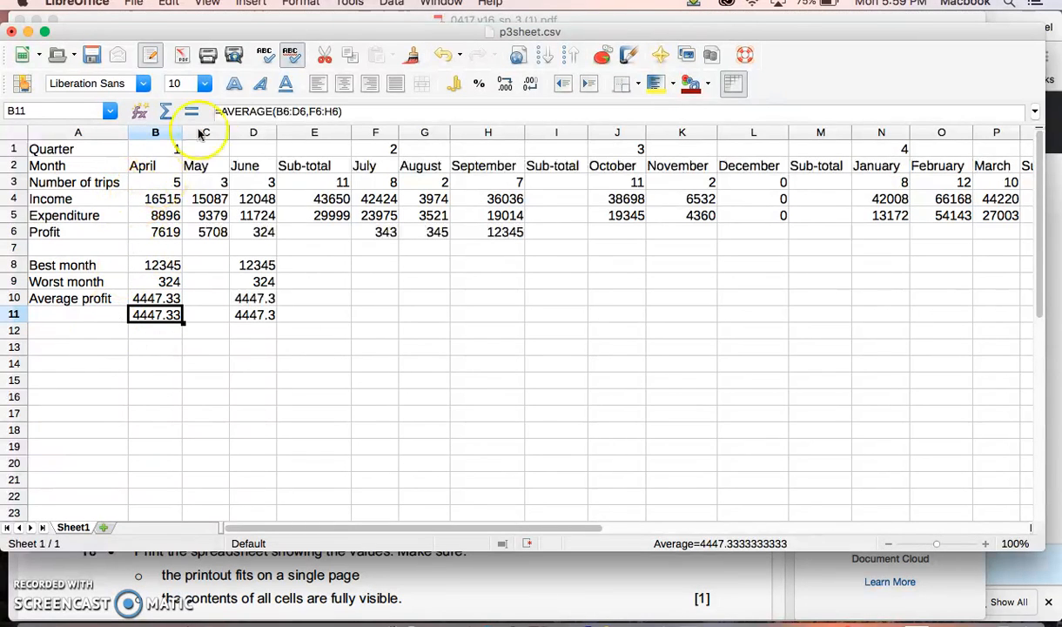
Step: Round the D11 average up in cell E11 with the formula =ROUNDUP(D11), and compare the two cells
{"action": "left_click", "coordinate": [254, 315]}
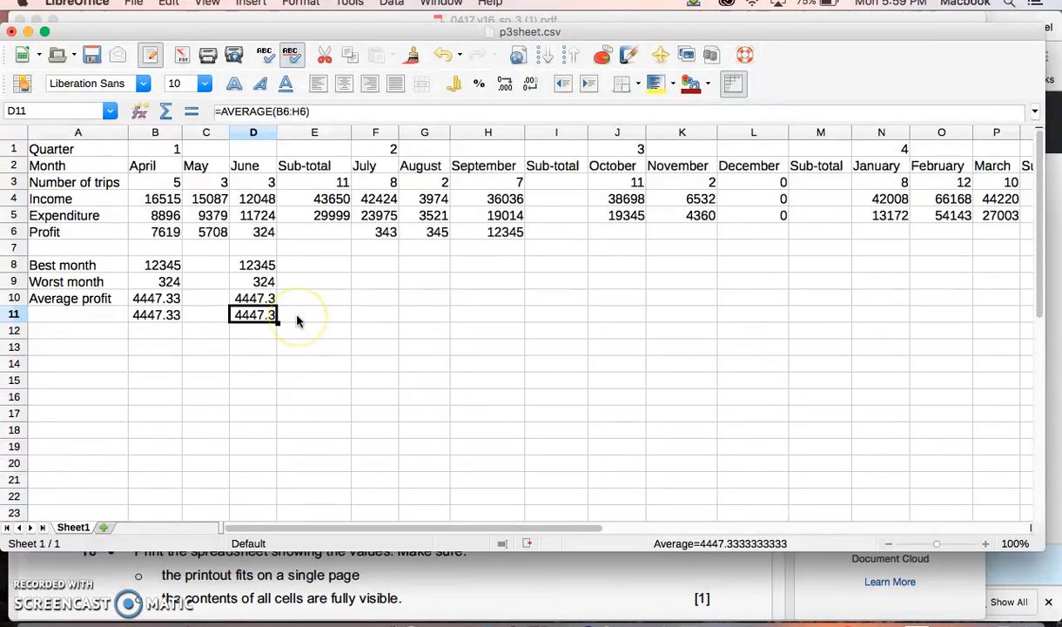
{"action": "left_click", "coordinate": [256, 309]}
{"action": "left_click", "coordinate": [296, 319]}
{"action": "type", "text": "="}
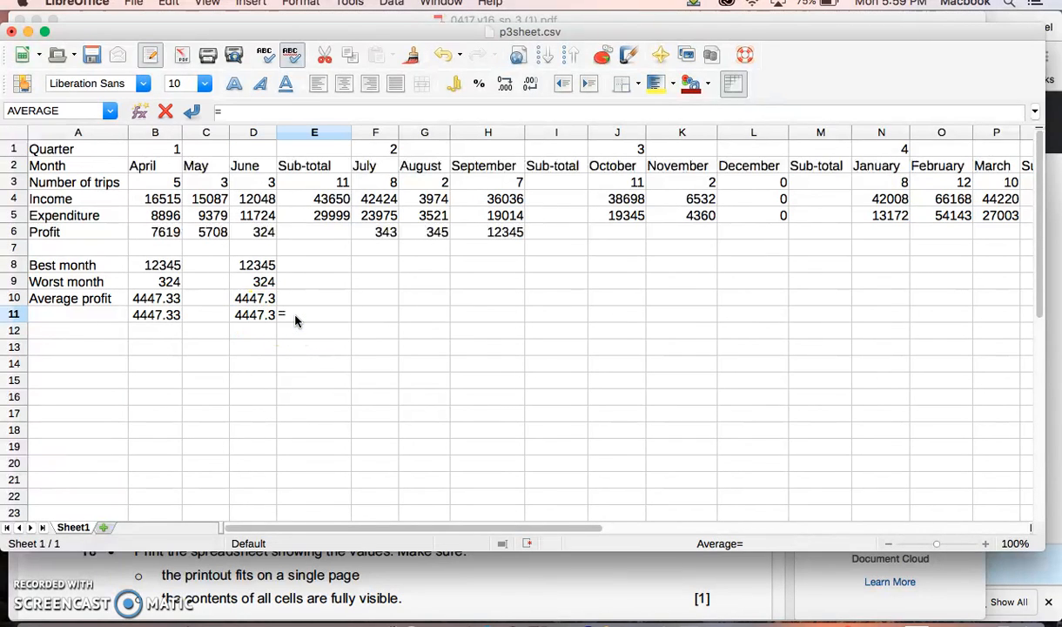
{"action": "type", "text": "roun"}
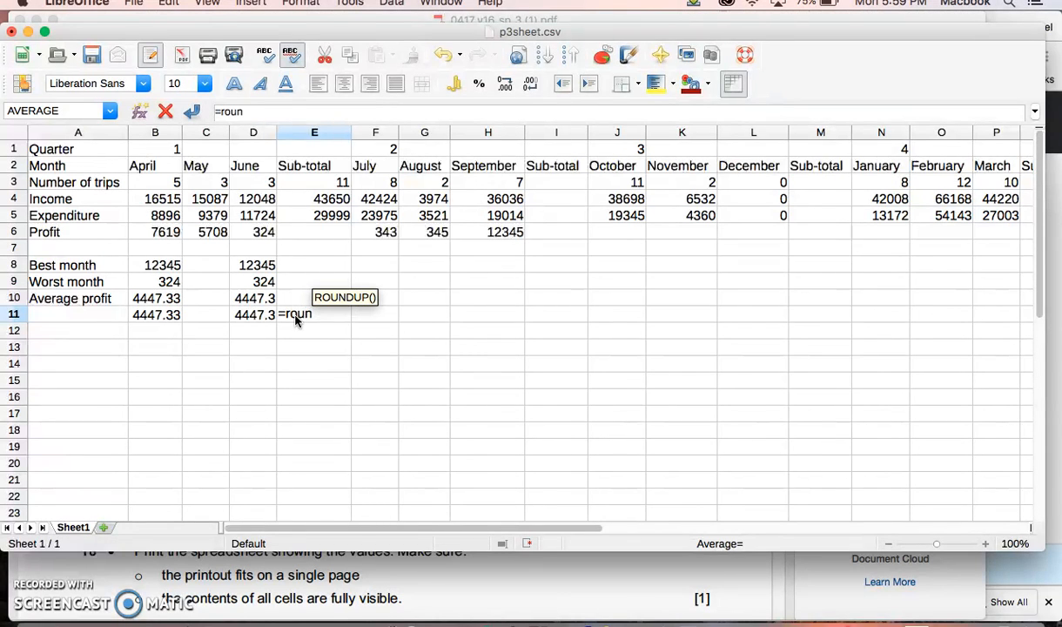
{"action": "type", "text": "dup("}
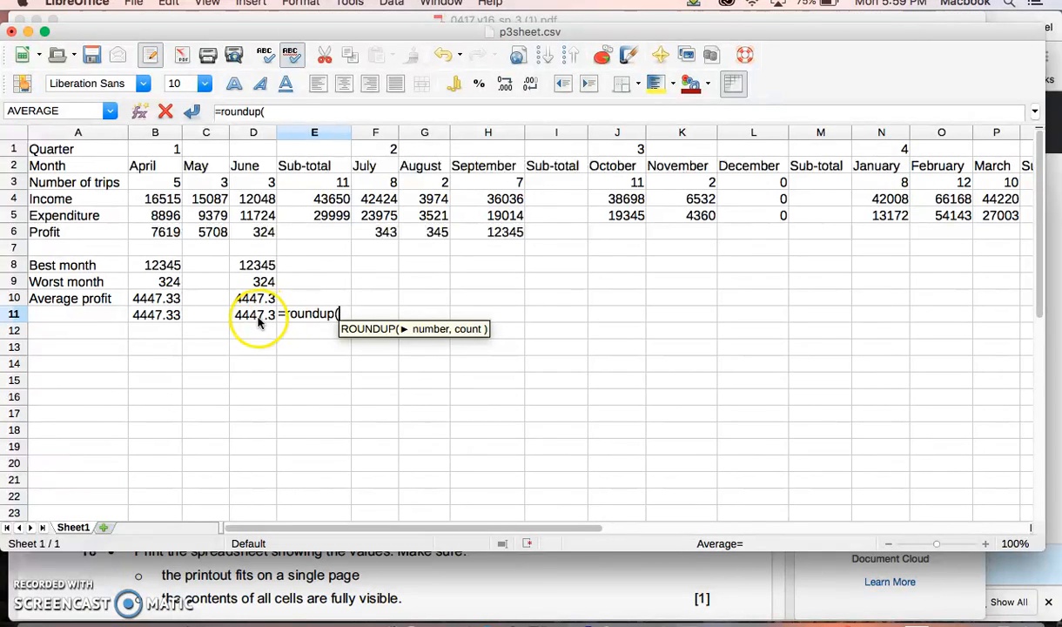
{"action": "left_click", "coordinate": [254, 317]}
{"action": "type", "text": ")"}
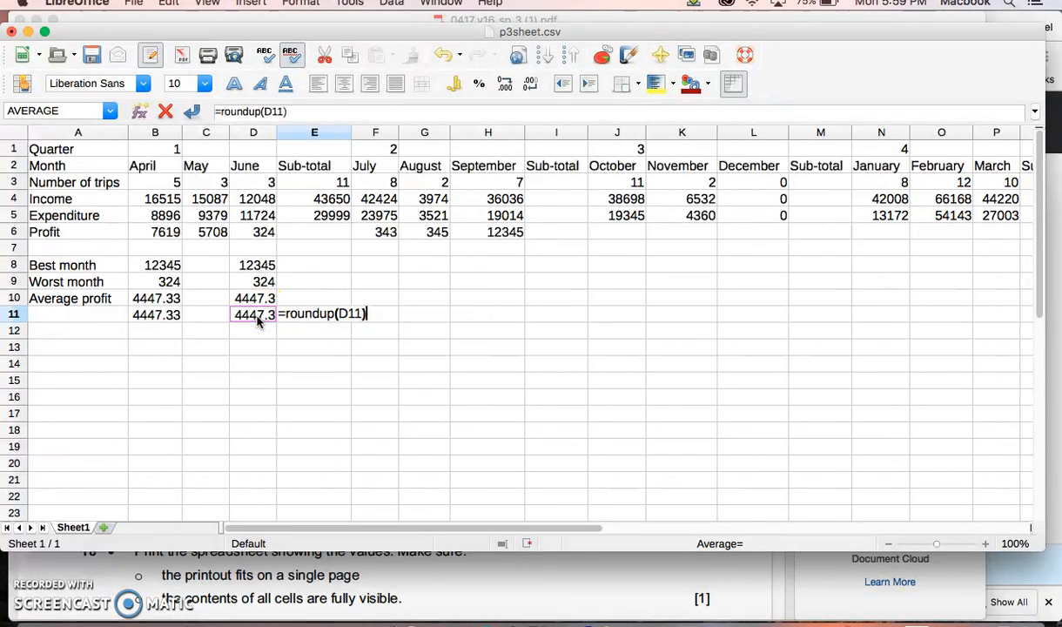
{"action": "key", "text": "Return"}
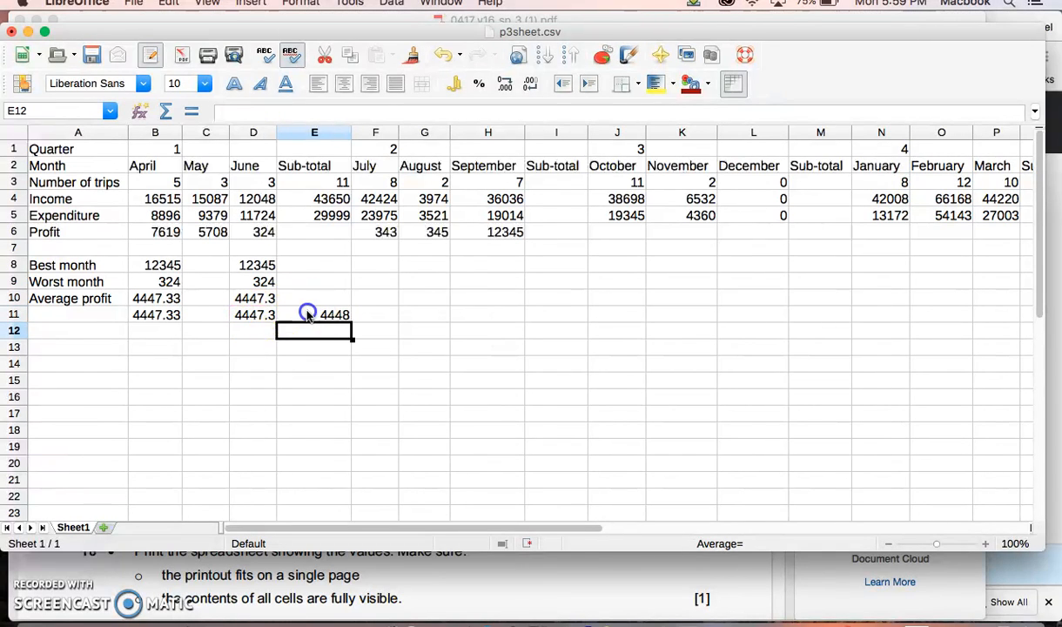
{"action": "left_click", "coordinate": [307, 315]}
{"action": "left_click", "coordinate": [251, 316]}
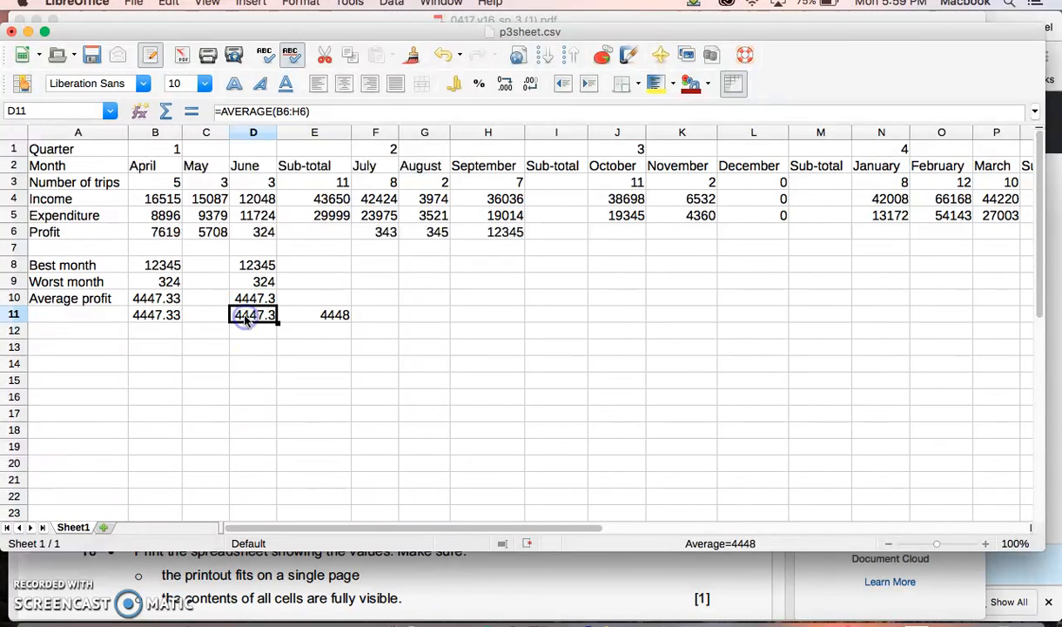
{"action": "left_click", "coordinate": [306, 315]}
{"action": "left_click", "coordinate": [256, 314]}
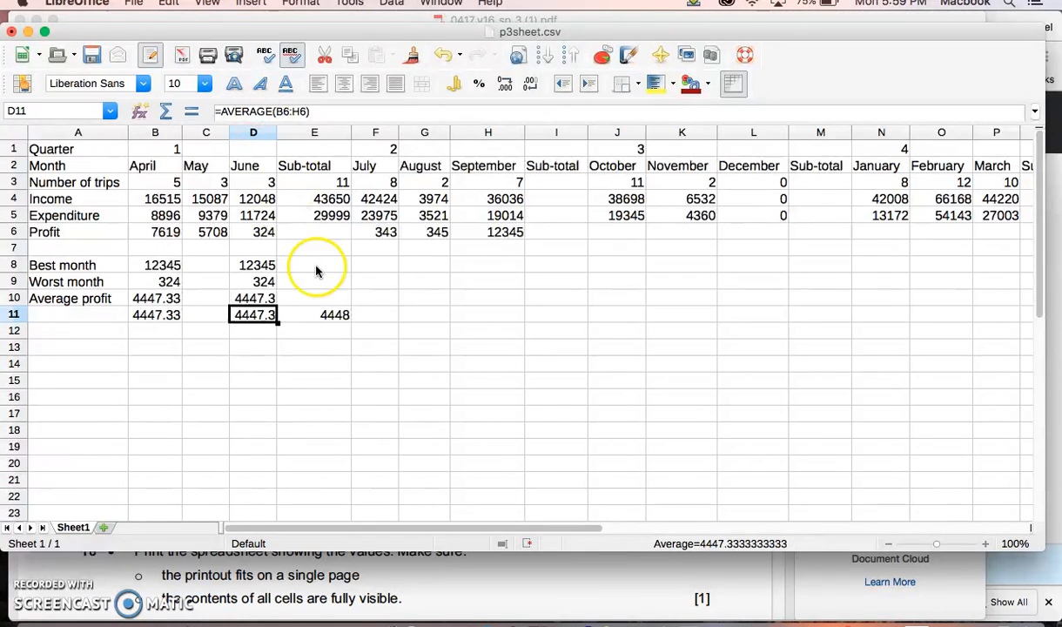
Step: Change the E11 formula to =ROUNDDOWN(D11) so the average is rounded down instead, and check the cell
{"action": "left_click", "coordinate": [309, 314]}
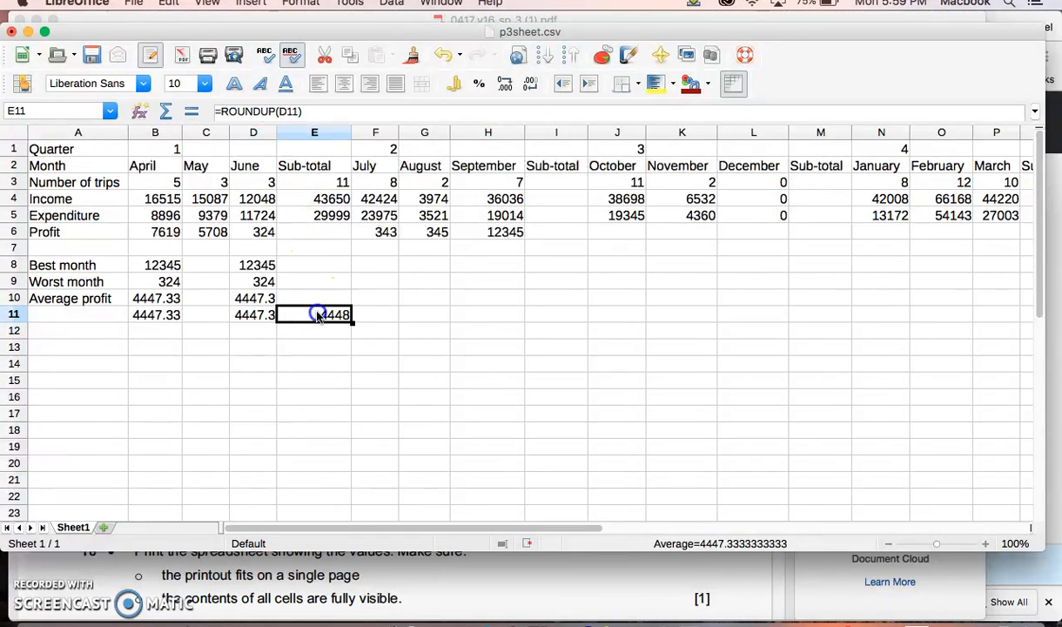
{"action": "left_click", "coordinate": [277, 112]}
{"action": "key", "text": "BackSpace"}
{"action": "key", "text": "BackSpace"}
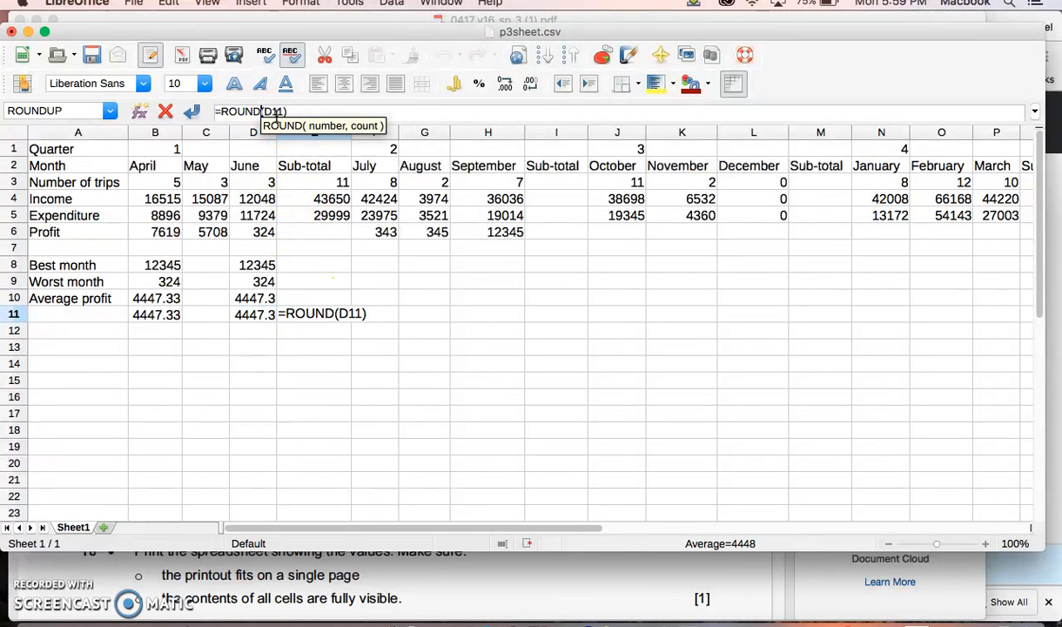
{"action": "type", "text": "Dow"}
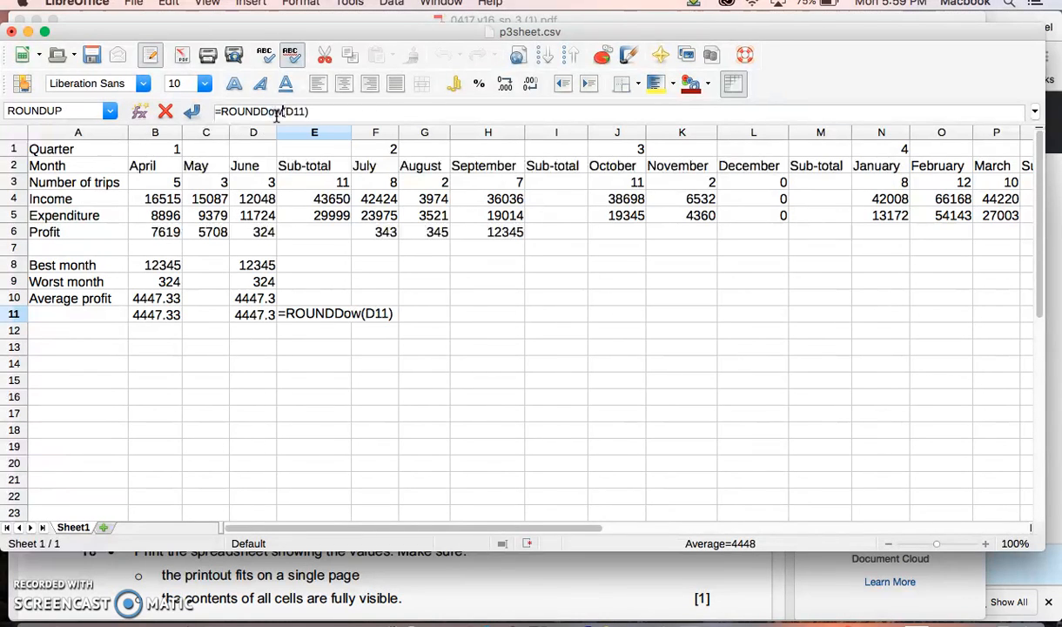
{"action": "type", "text": "n"}
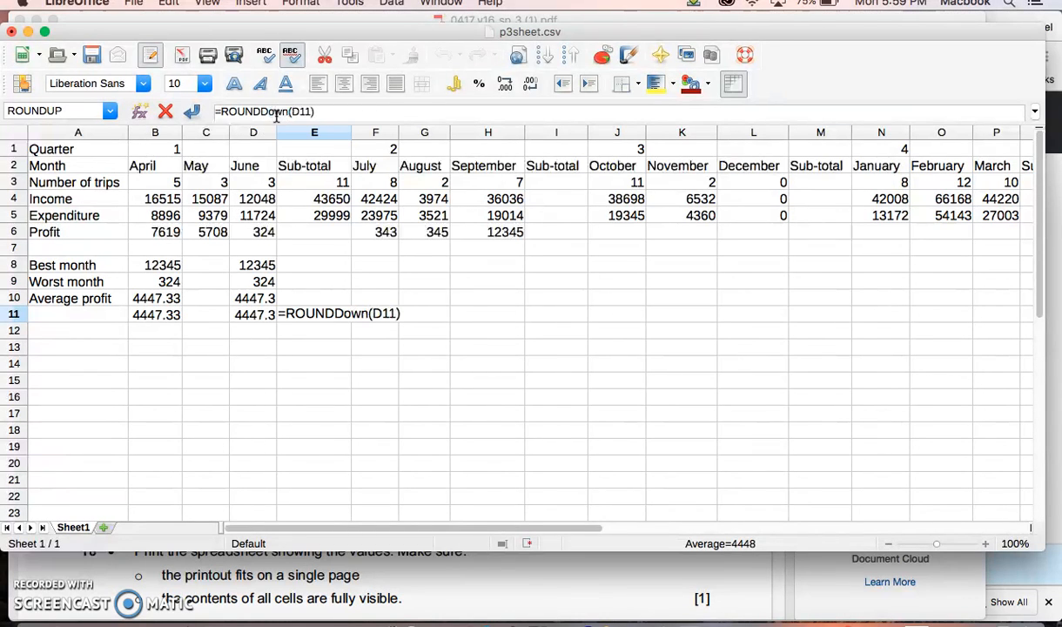
{"action": "key", "text": "Return"}
{"action": "left_click", "coordinate": [311, 316]}
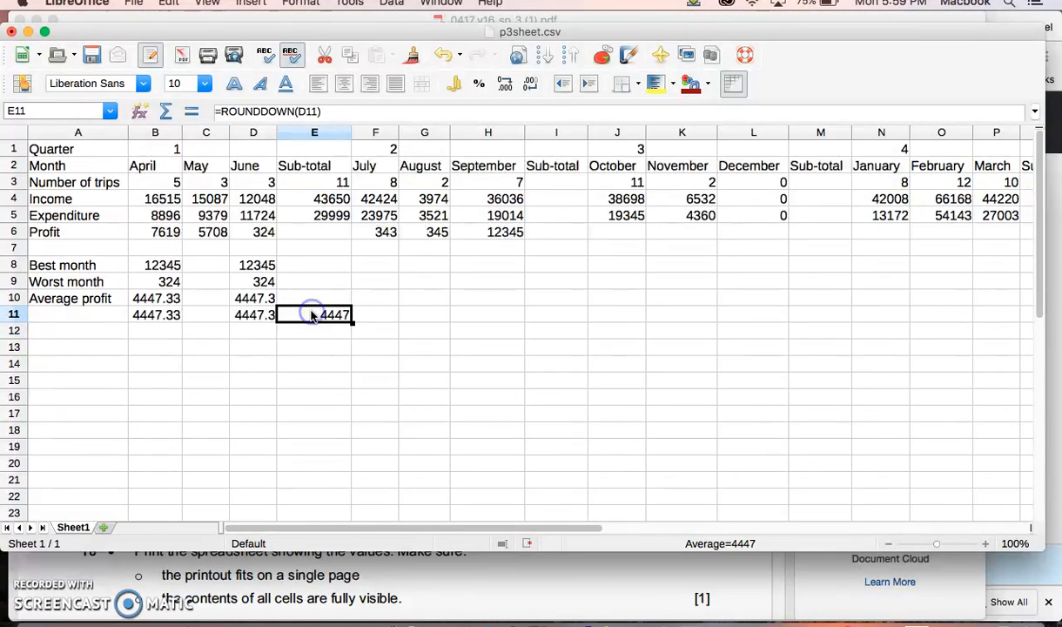
Step: Check cell B11, then switch to the exam paper PDF and read question 16 about rounding its formula
{"action": "left_click", "coordinate": [280, 315]}
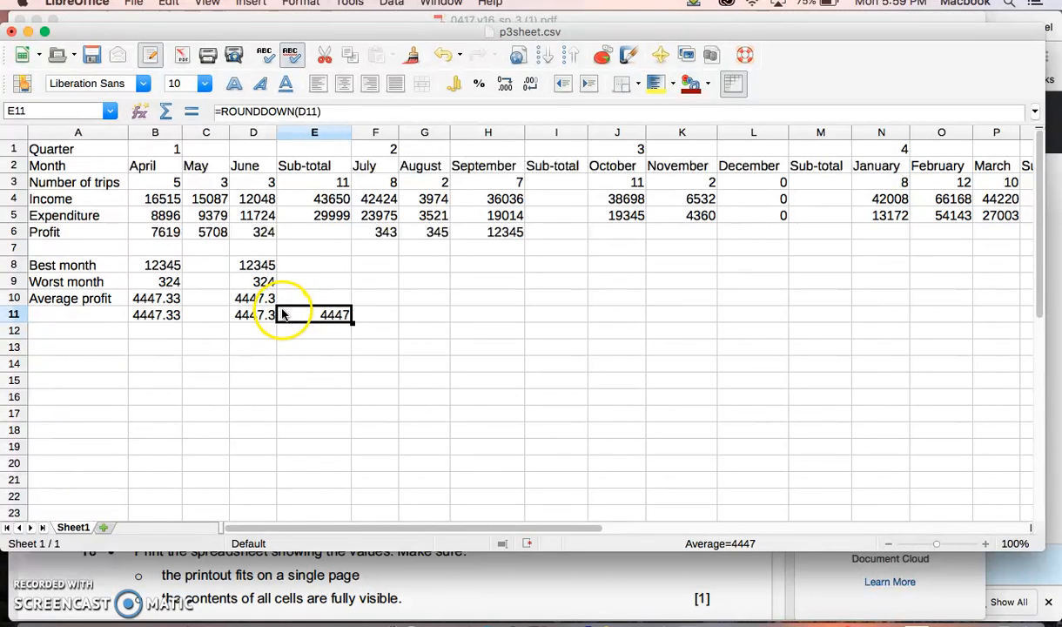
{"action": "left_click", "coordinate": [165, 316]}
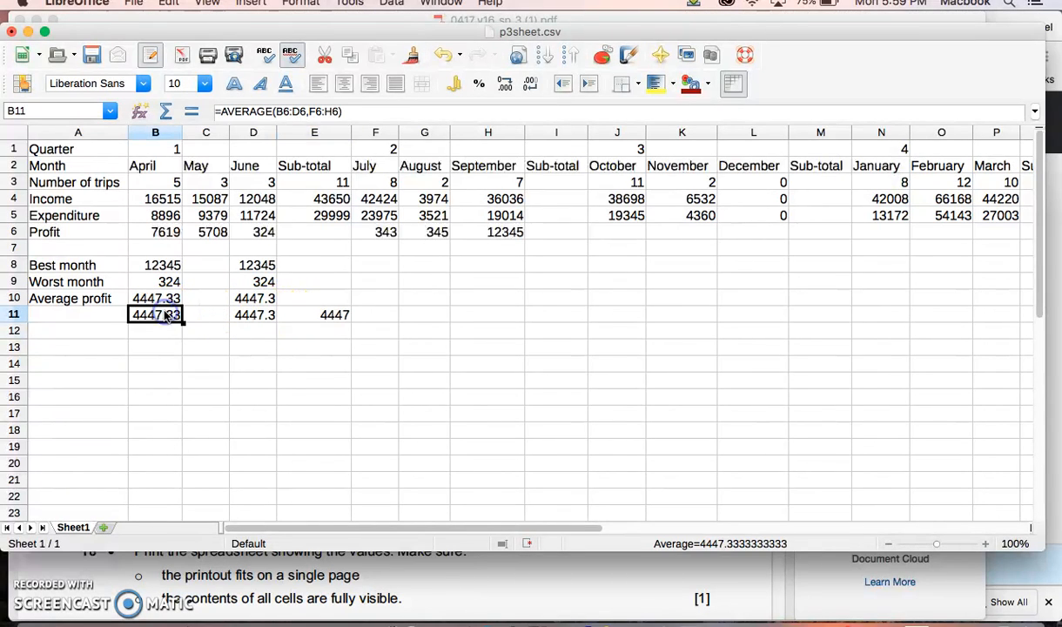
{"action": "left_click", "coordinate": [528, 575]}
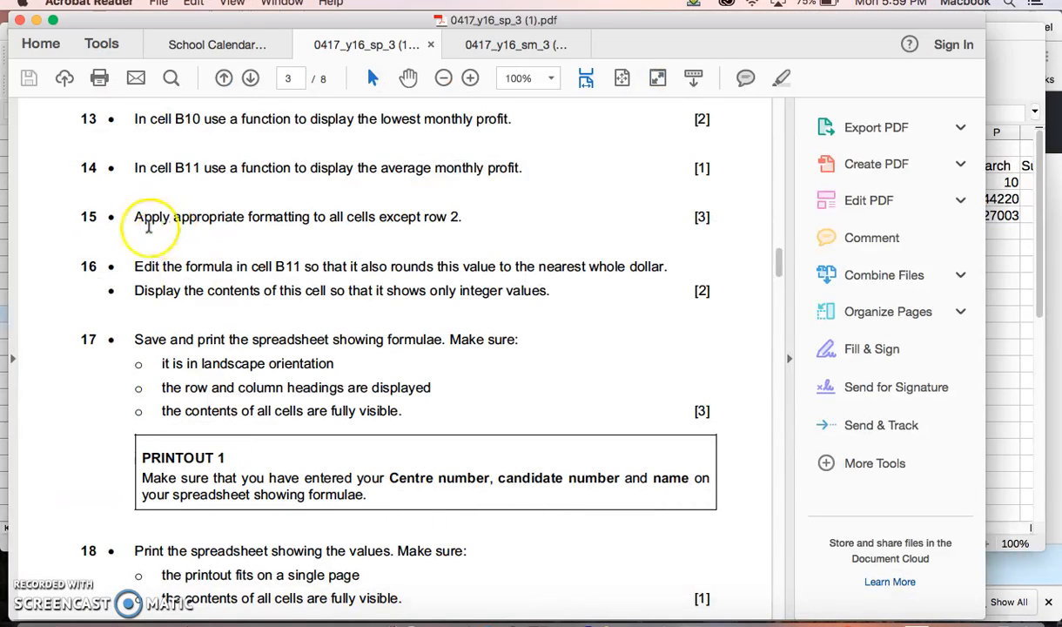
{"action": "scroll", "coordinate": [138, 219], "scroll_direction": "up", "scroll_amount": 2}
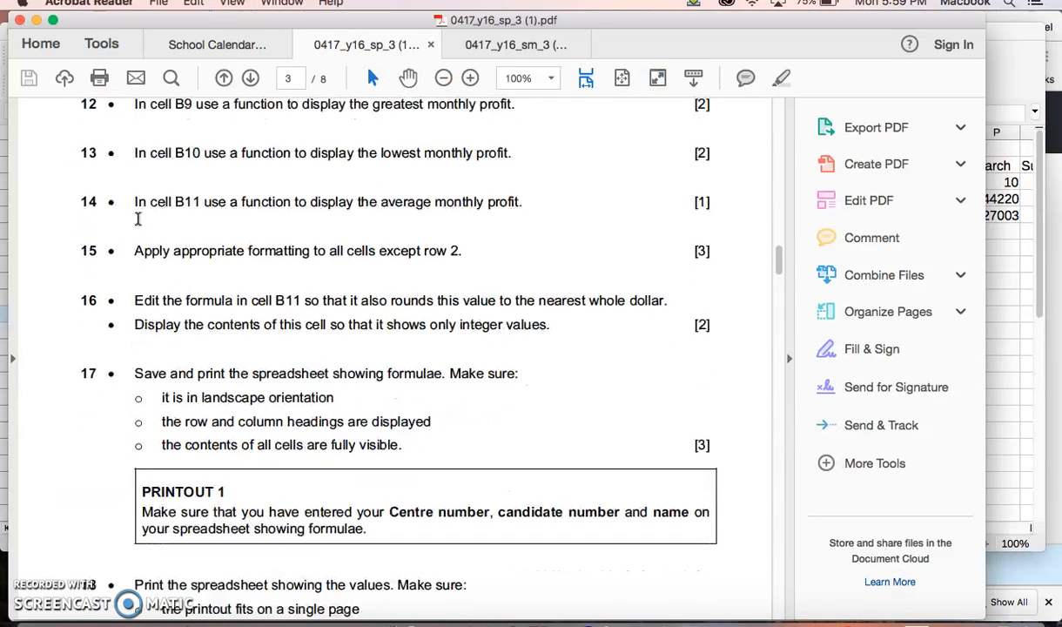
{"action": "left_click_drag", "start_coordinate": [135, 301], "coordinate": [295, 304]}
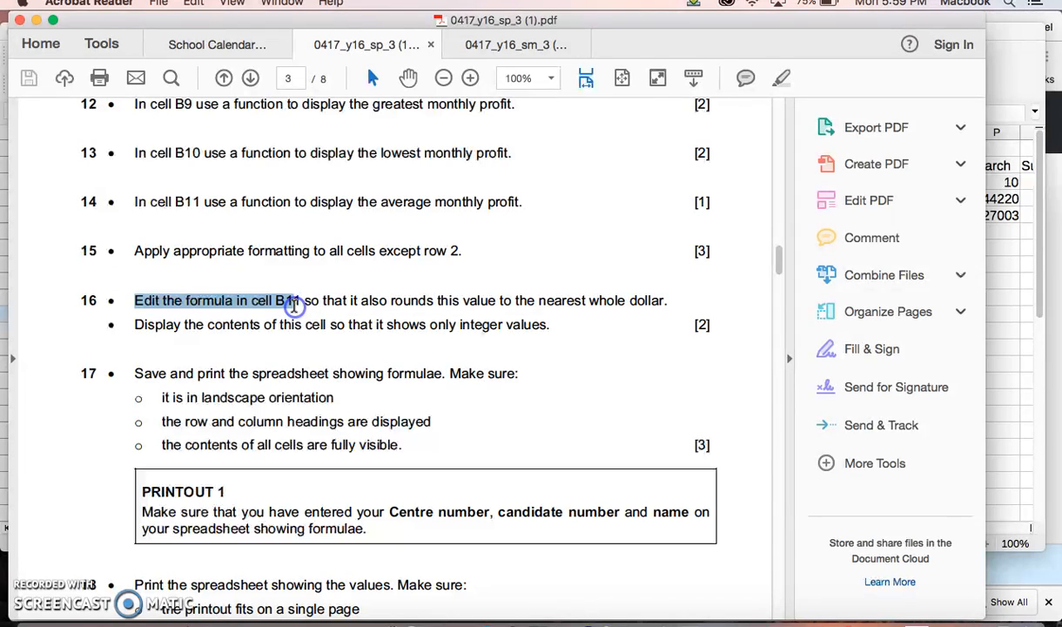
Step: Back in the p3sheet.csv spreadsheet, round the B11 average up to whole dollars with =ROUNDUP(AVERAGE(B6:D6,F6:H6),0)
{"action": "left_click", "coordinate": [994, 495]}
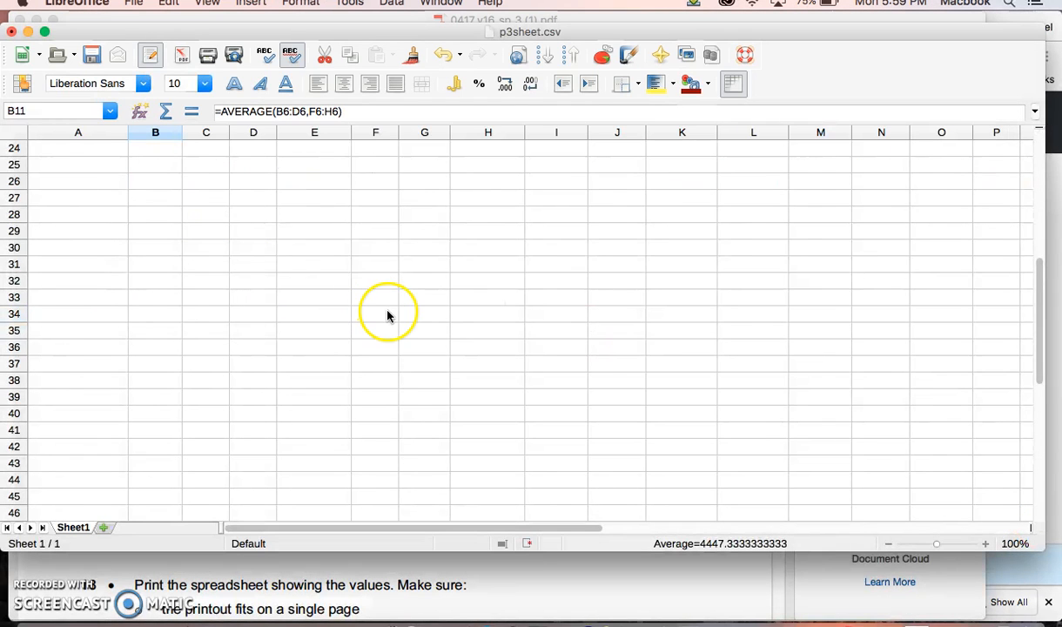
{"action": "scroll", "coordinate": [388, 315], "scroll_direction": "up", "scroll_amount": 8}
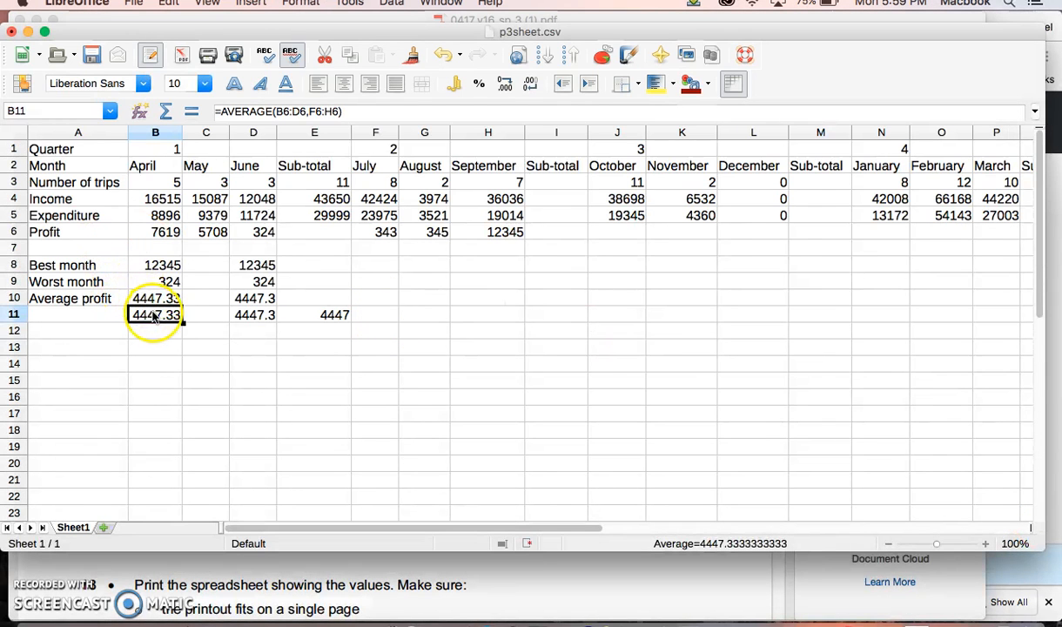
{"action": "left_click", "coordinate": [222, 112]}
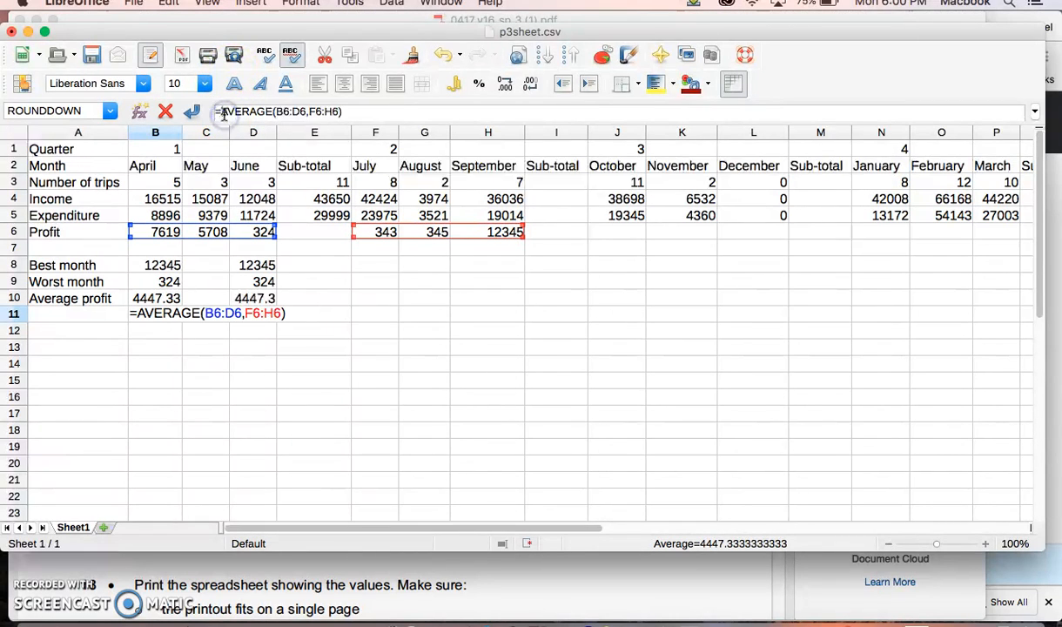
{"action": "type", "text": "round"}
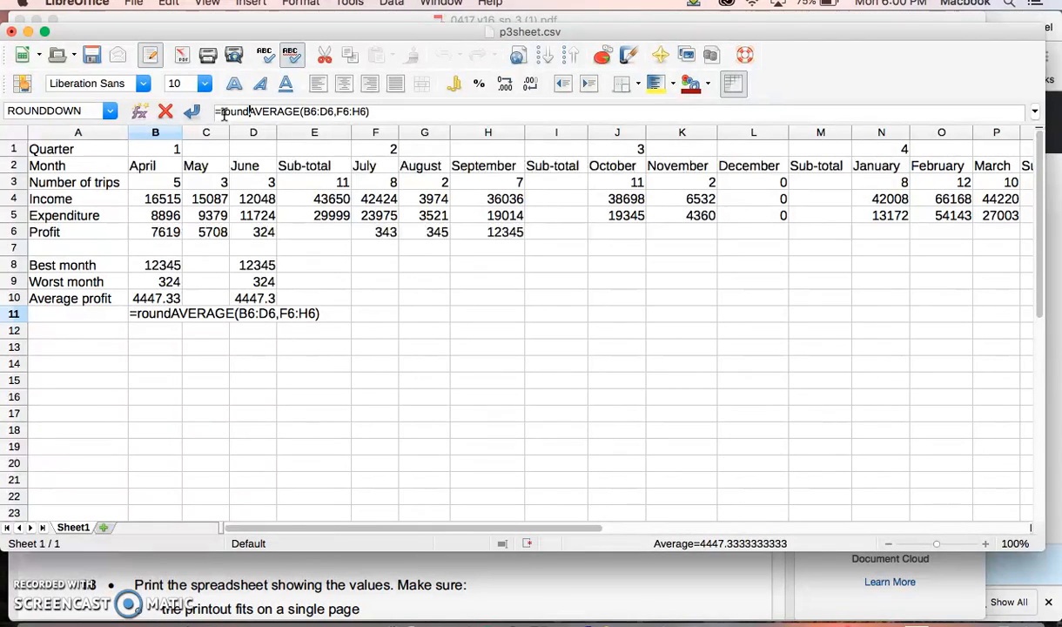
{"action": "type", "text": "up"}
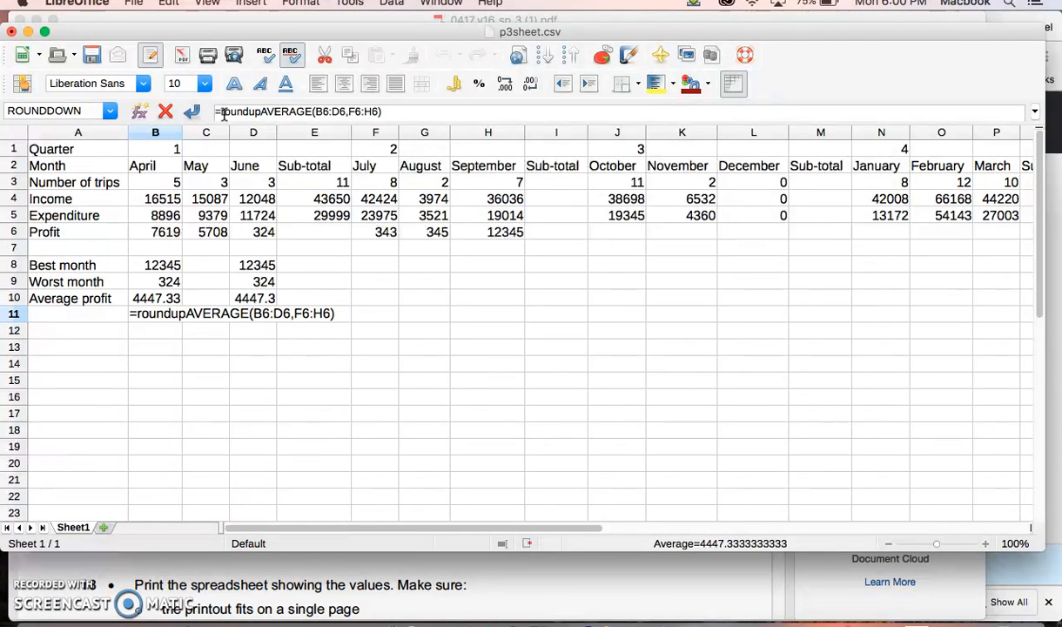
{"action": "type", "text": "("}
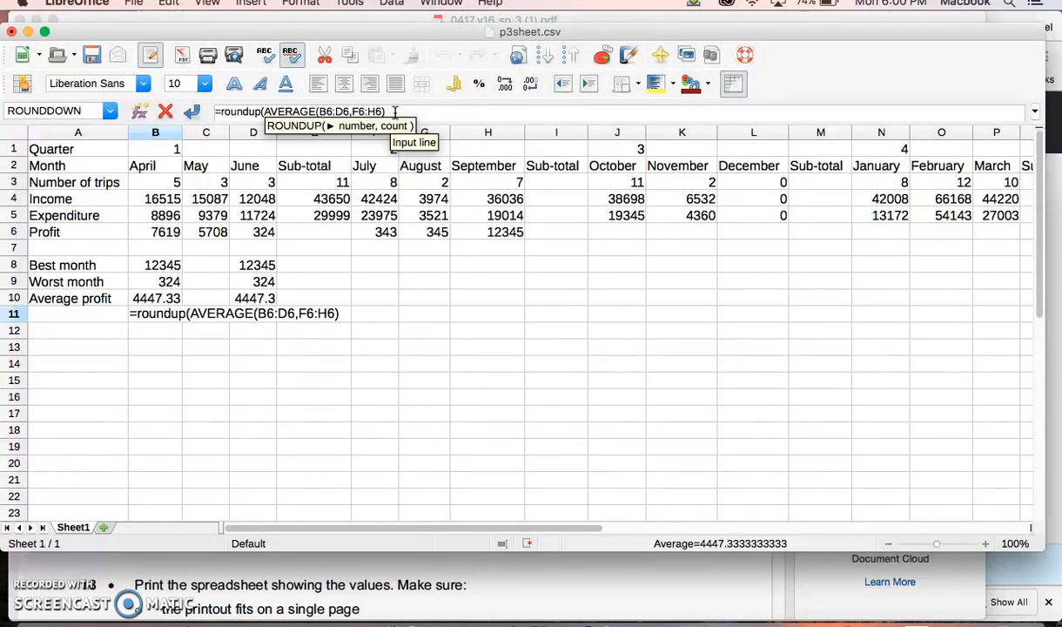
{"action": "left_click", "coordinate": [394, 112]}
{"action": "type", "text": ",0"}
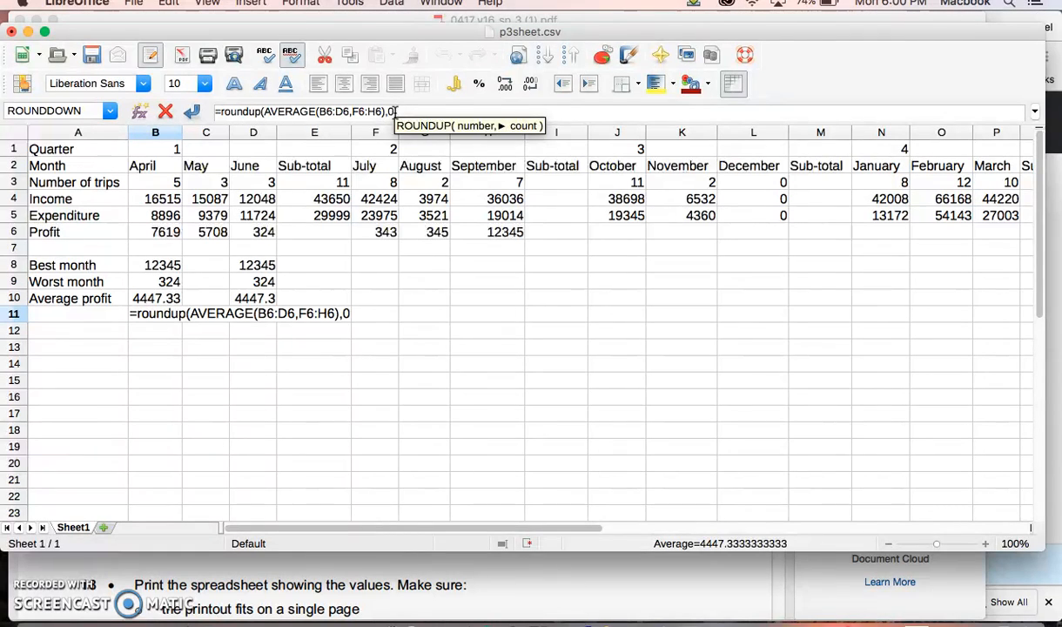
{"action": "type", "text": ")"}
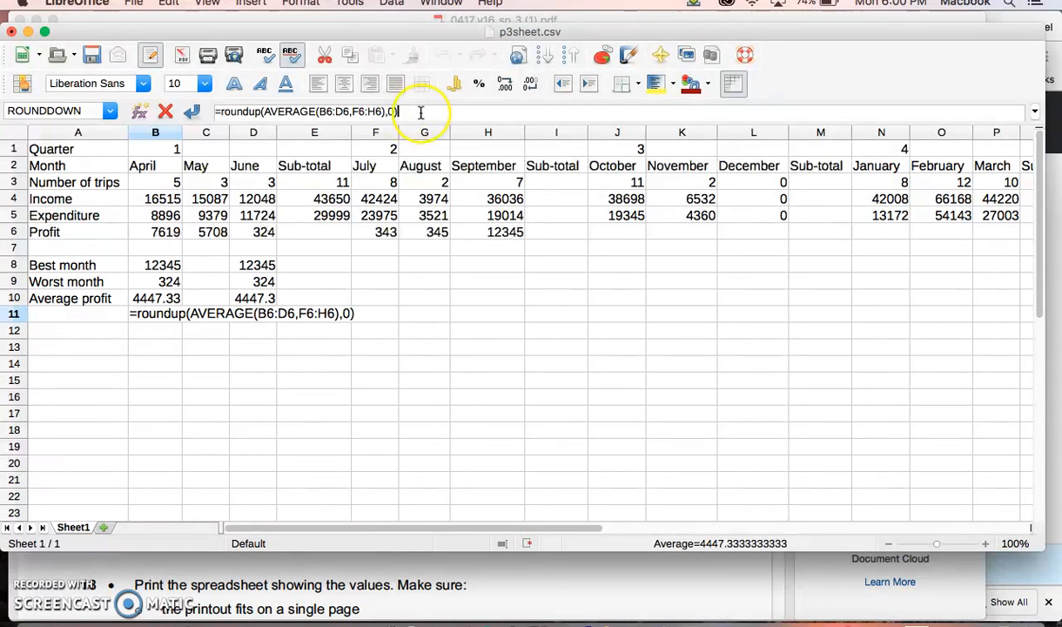
{"action": "key", "text": "Return"}
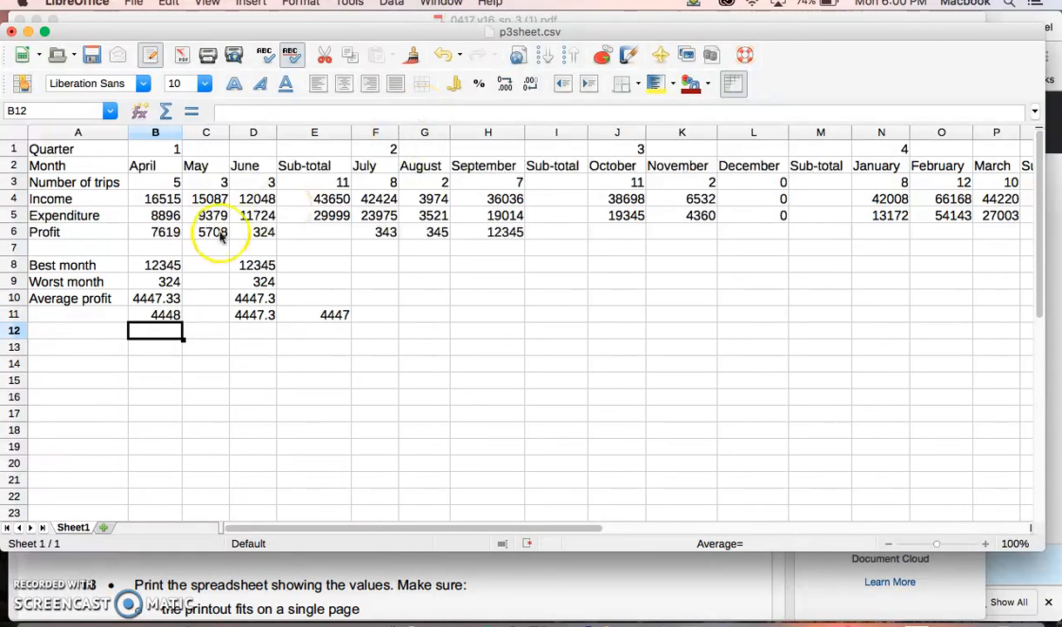
Step: Change the E11 formula to =ROUNDDOWN(D11,1) so it keeps one decimal place, and compare it with the B11 formula
{"action": "left_click", "coordinate": [156, 313]}
{"action": "left_click", "coordinate": [252, 318]}
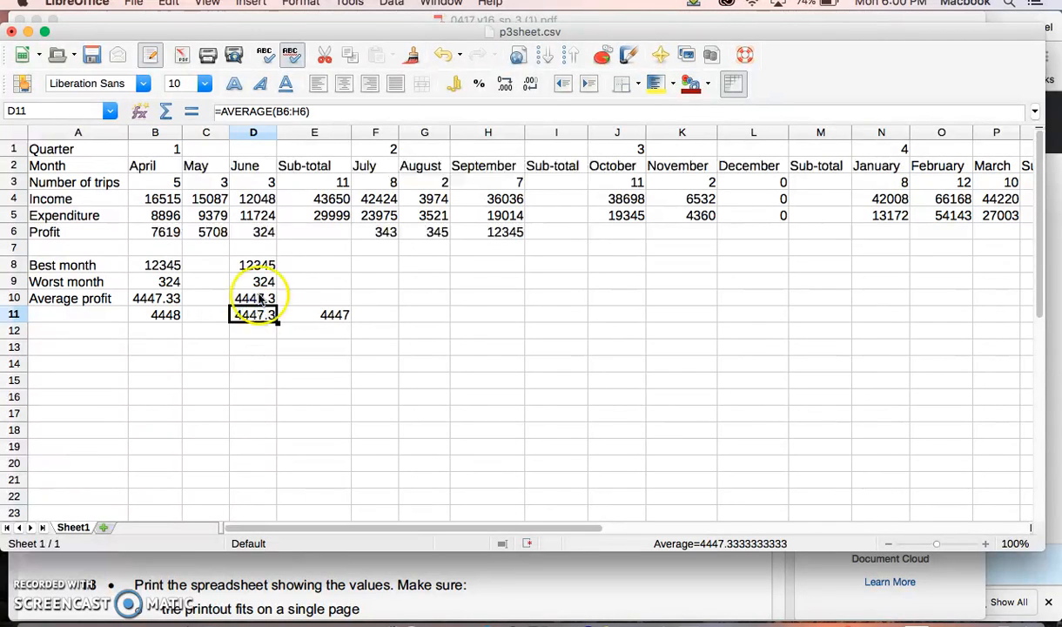
{"action": "left_click", "coordinate": [324, 313]}
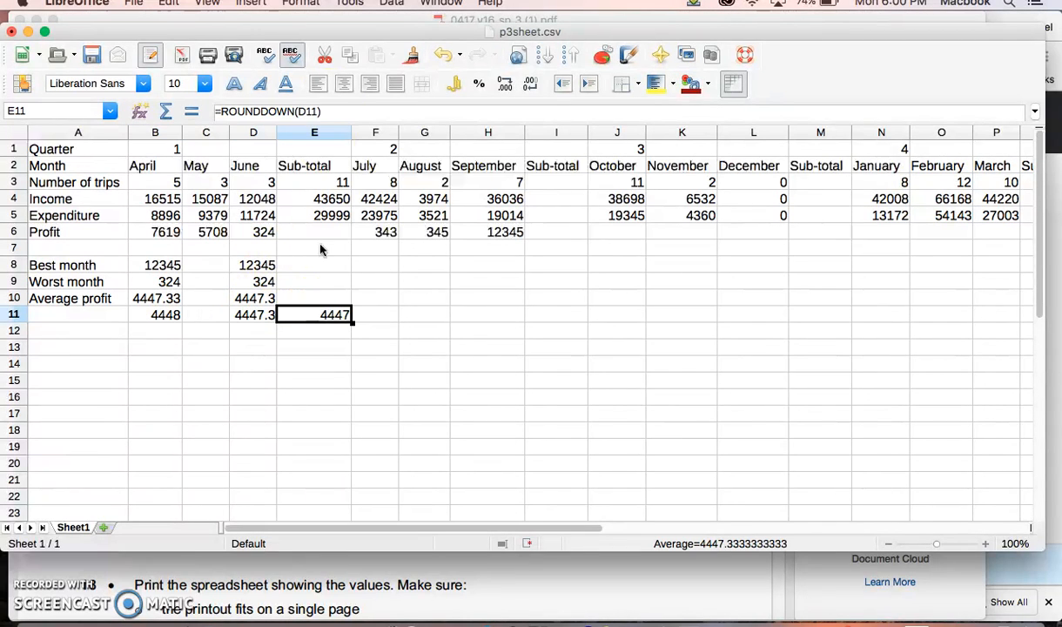
{"action": "left_click", "coordinate": [315, 111]}
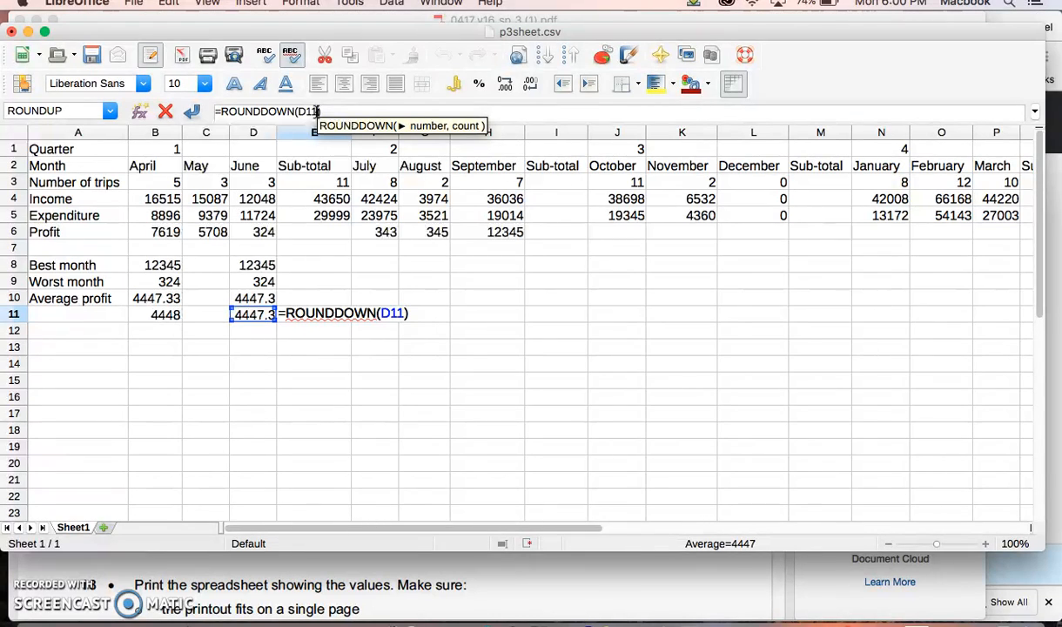
{"action": "type", "text": ",1"}
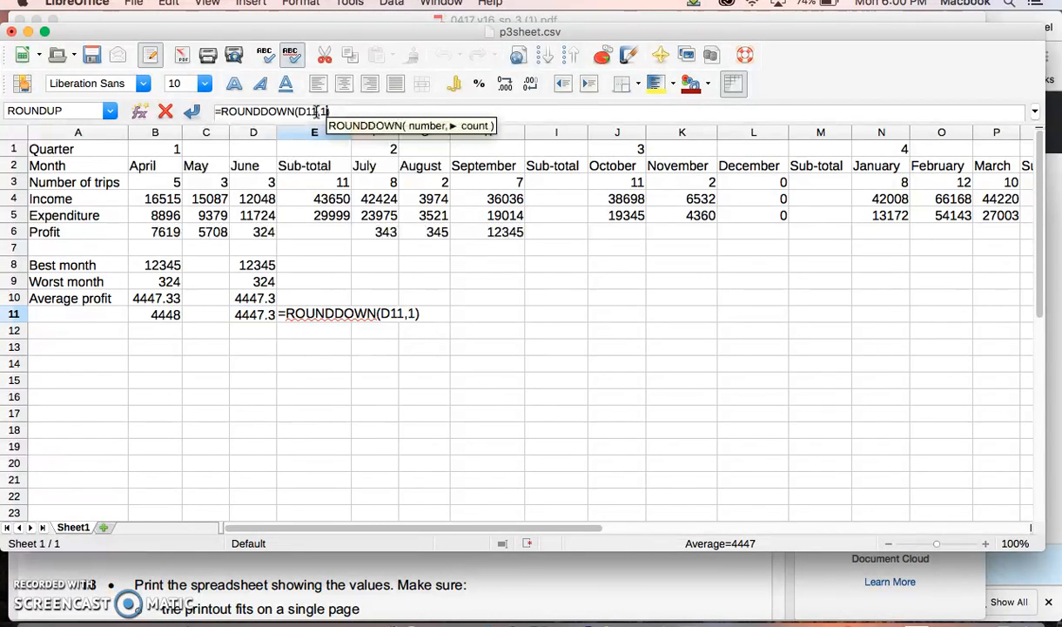
{"action": "key", "text": "Return"}
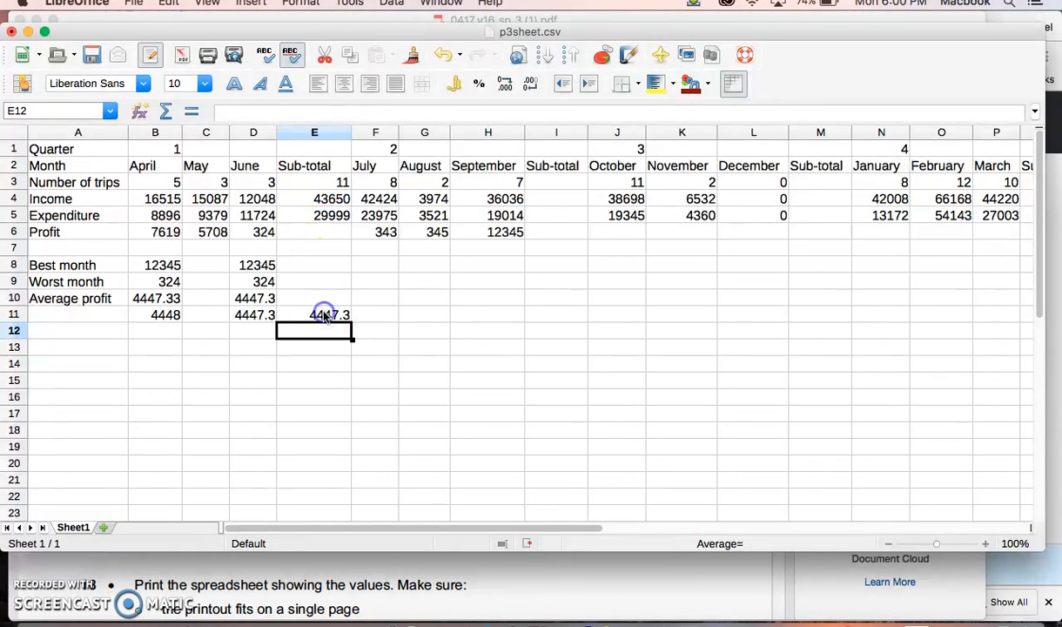
{"action": "left_click", "coordinate": [321, 315]}
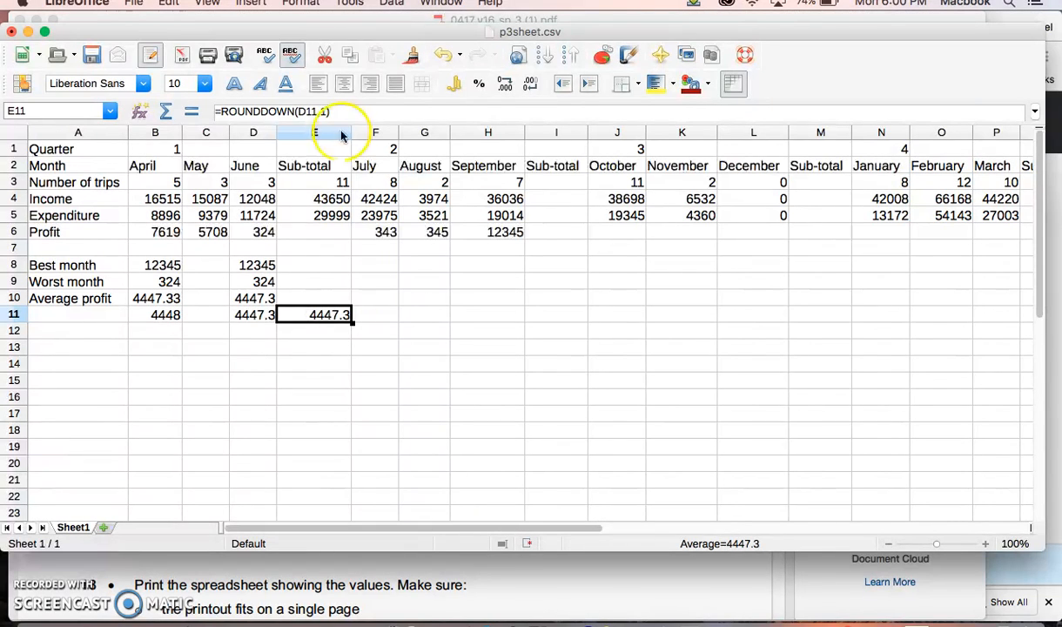
{"action": "left_click", "coordinate": [175, 315]}
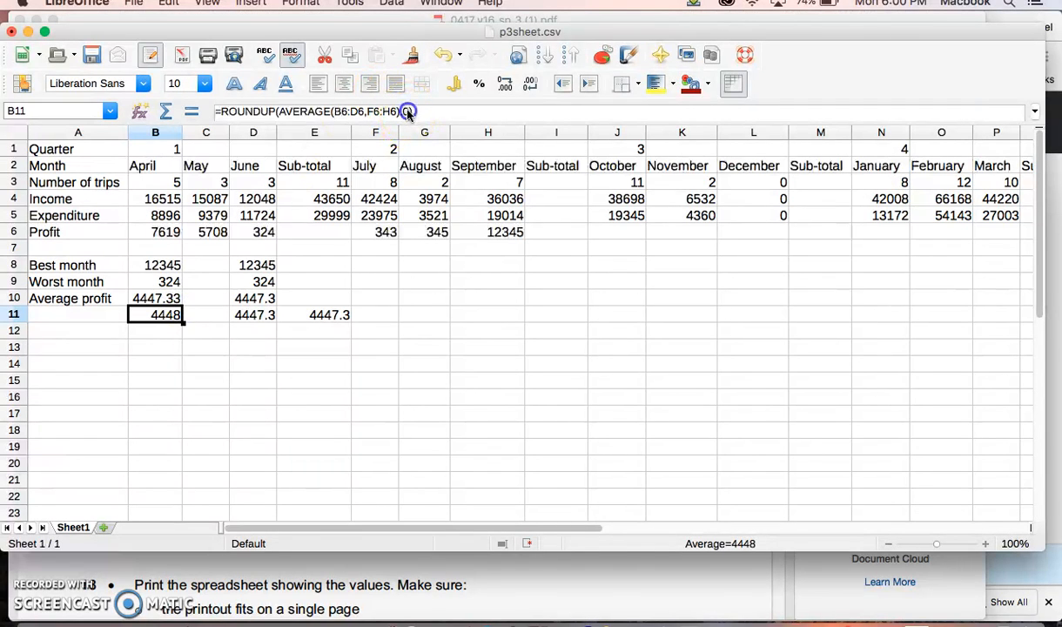
{"action": "left_click", "coordinate": [332, 332]}
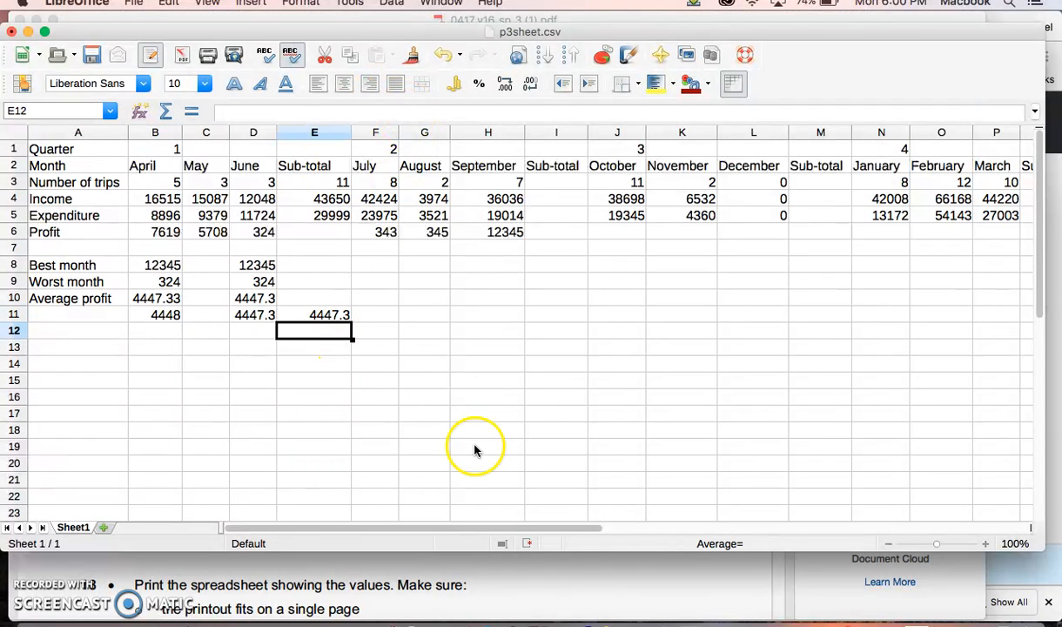
Step: Switch to the exam paper PDF and review questions 15 to 19, highlighting the landscape and headings requirements in question 17
{"action": "left_click", "coordinate": [562, 576]}
{"action": "scroll", "coordinate": [336, 422], "scroll_direction": "down", "scroll_amount": 5}
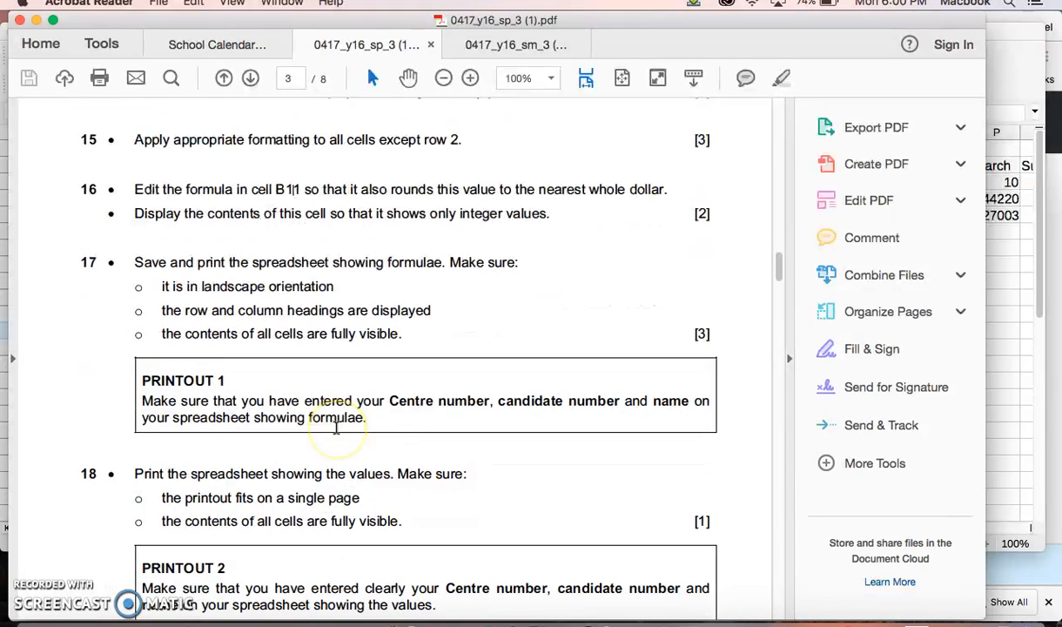
{"action": "scroll", "coordinate": [336, 428], "scroll_direction": "up", "scroll_amount": 2}
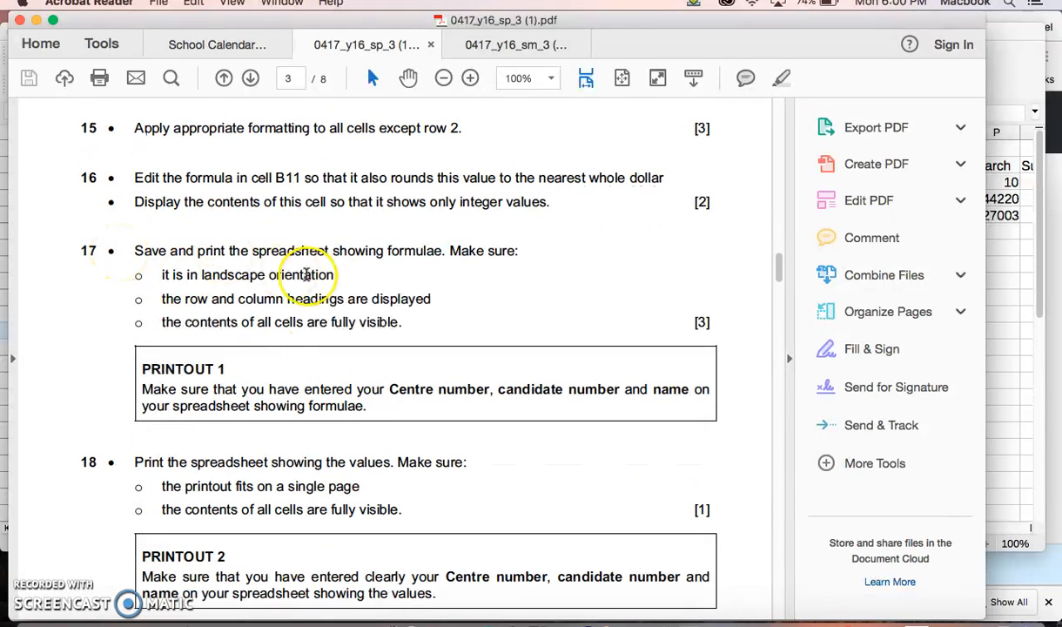
{"action": "scroll", "coordinate": [313, 275], "scroll_direction": "up", "scroll_amount": 3}
{"action": "scroll", "coordinate": [316, 277], "scroll_direction": "down", "scroll_amount": 1}
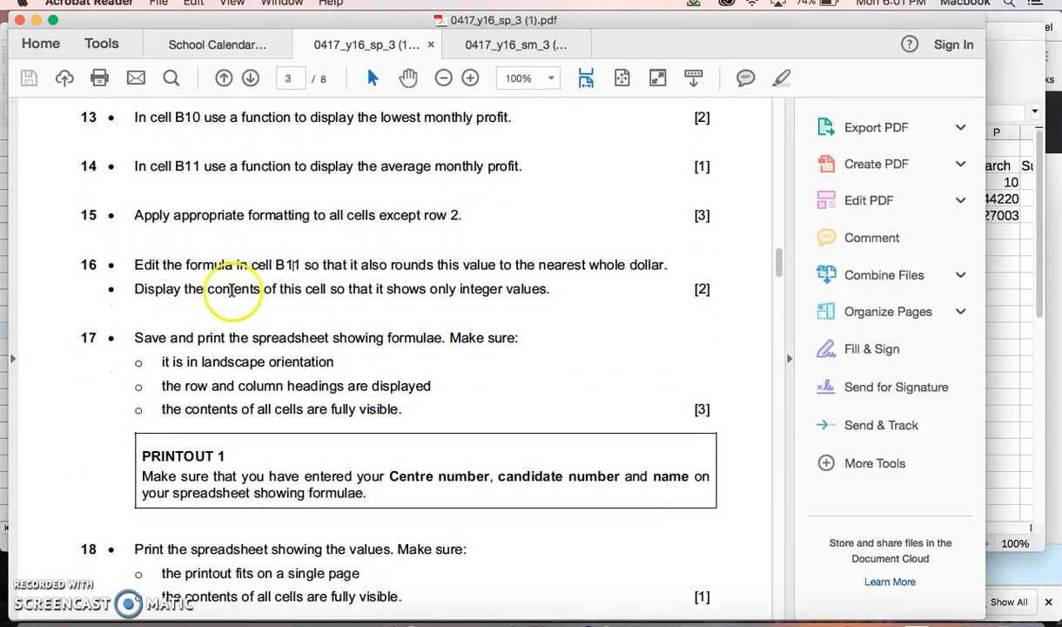
{"action": "left_click_drag", "start_coordinate": [184, 361], "coordinate": [370, 389]}
{"action": "scroll", "coordinate": [370, 389], "scroll_direction": "down", "scroll_amount": 7}
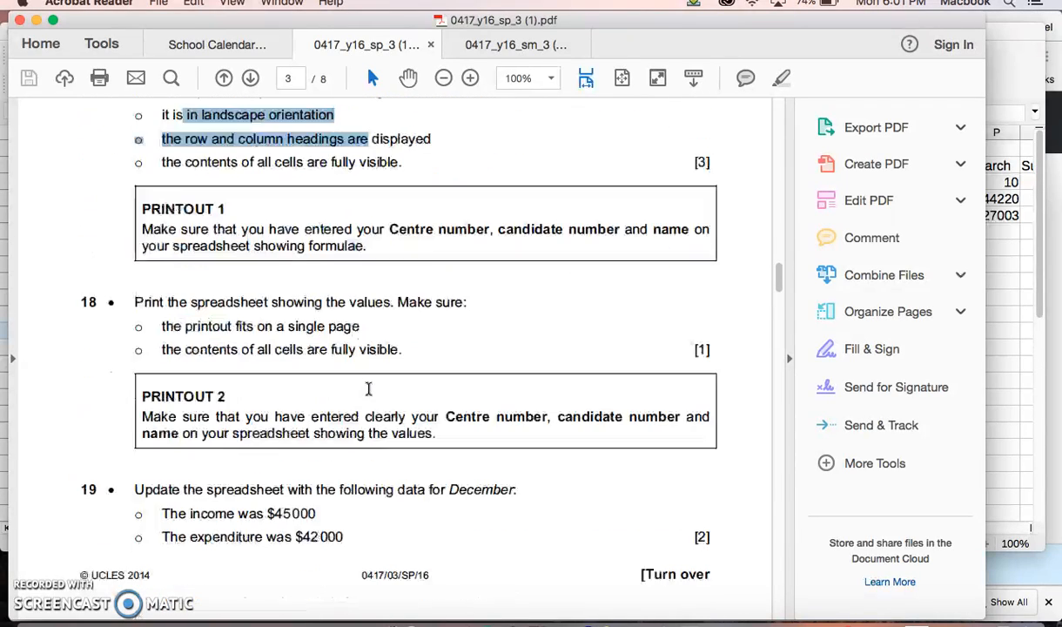
Step: Go back over the earlier exam questions and highlight the question 11 instruction about adding a name in the footer
{"action": "scroll", "coordinate": [369, 388], "scroll_direction": "up", "scroll_amount": 20}
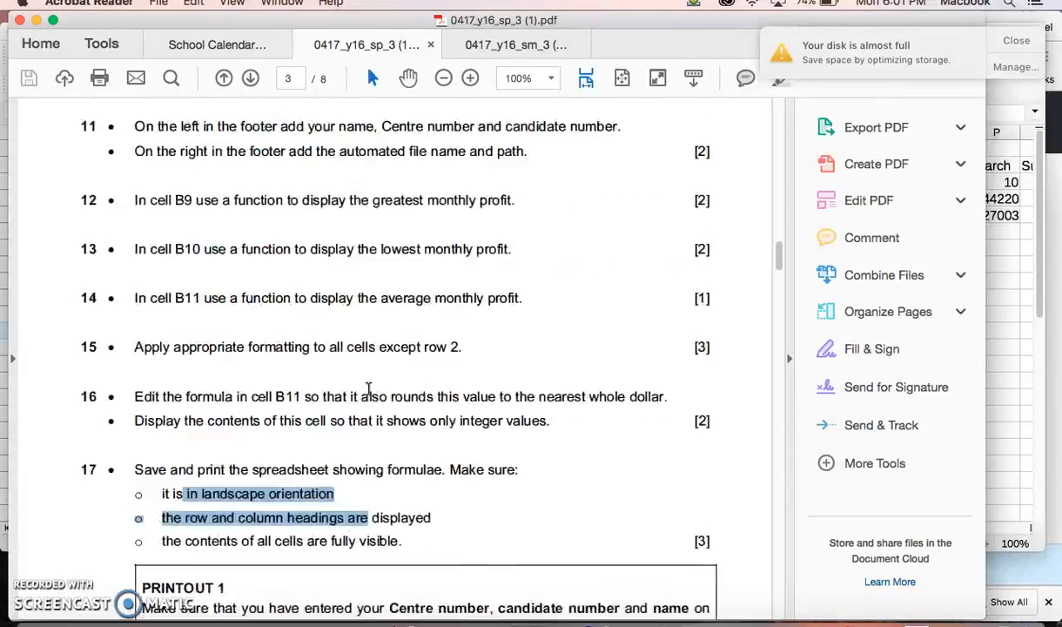
{"action": "scroll", "coordinate": [368, 388], "scroll_direction": "down", "scroll_amount": 5}
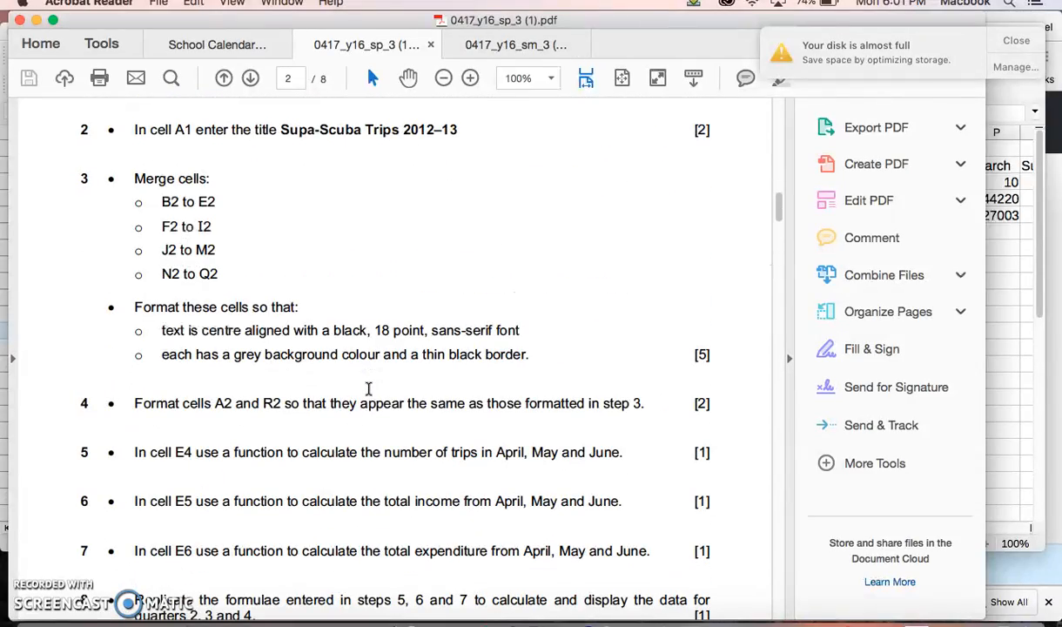
{"action": "scroll", "coordinate": [368, 388], "scroll_direction": "down", "scroll_amount": 9}
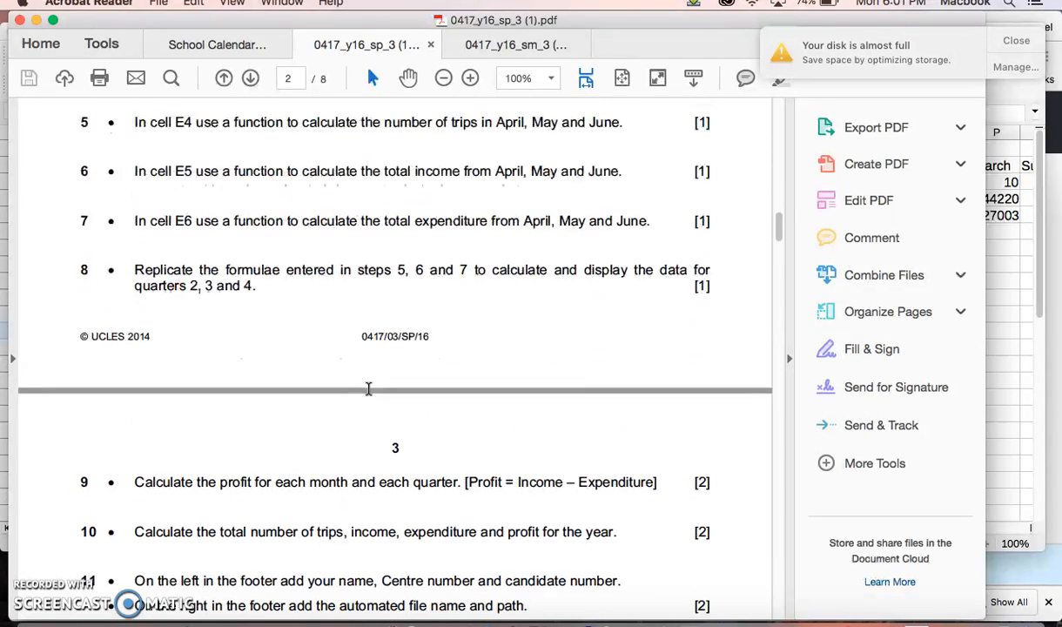
{"action": "scroll", "coordinate": [368, 388], "scroll_direction": "down", "scroll_amount": 4}
{"action": "left_click_drag", "start_coordinate": [132, 446], "coordinate": [348, 450]}
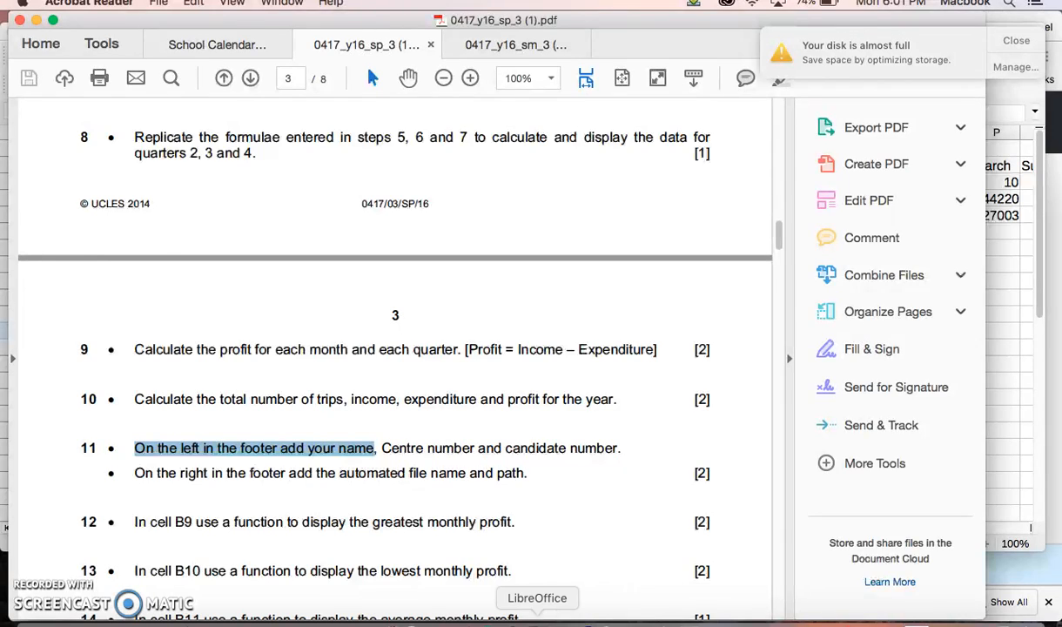
Step: Switch back to the LibreOffice spreadsheet and look for the command that adds a footer
{"action": "left_click", "coordinate": [533, 617]}
{"action": "left_click", "coordinate": [208, 4]}
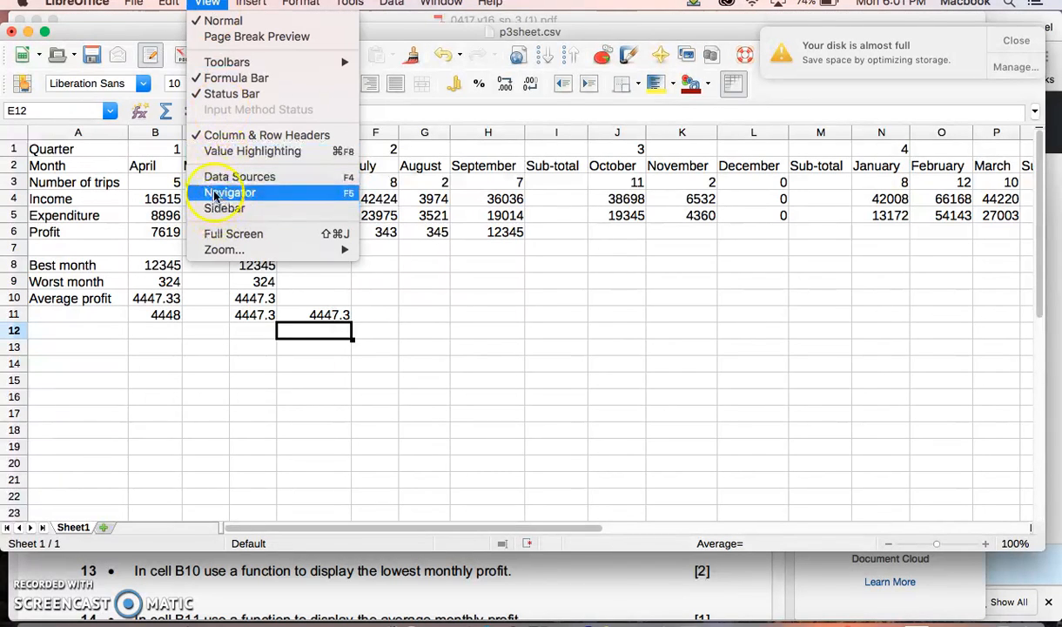
{"action": "mouse_move", "coordinate": [251, 3]}
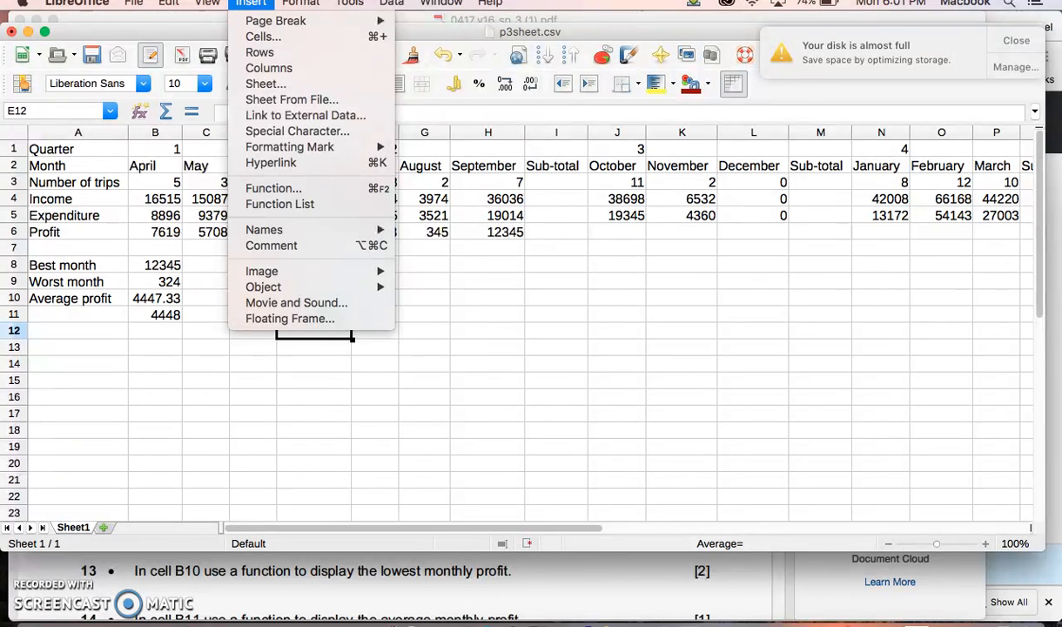
{"action": "mouse_move", "coordinate": [207, 2]}
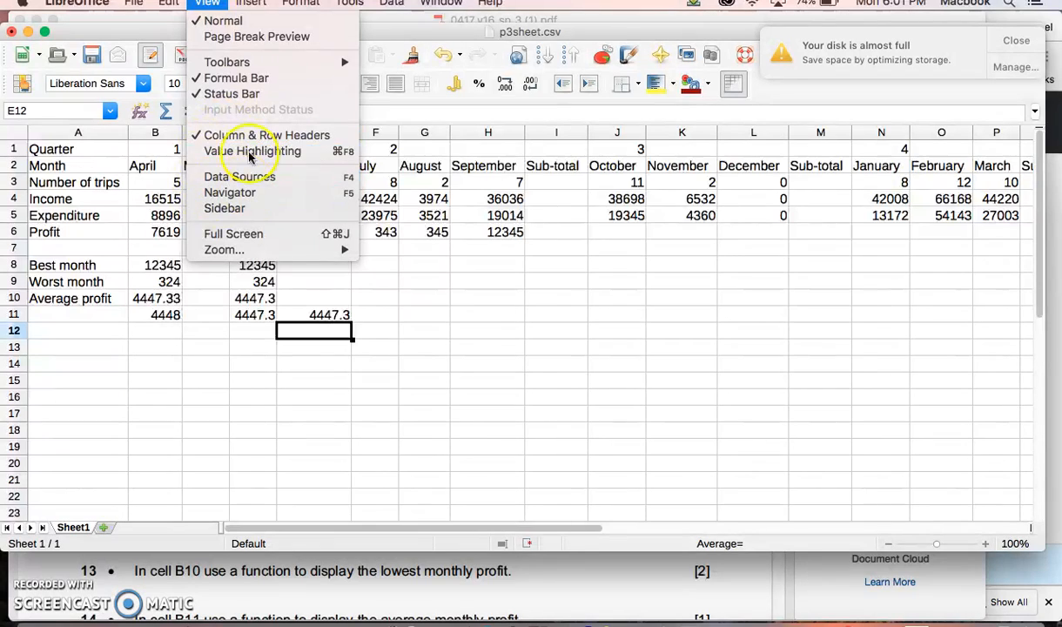
{"action": "left_click", "coordinate": [133, 435]}
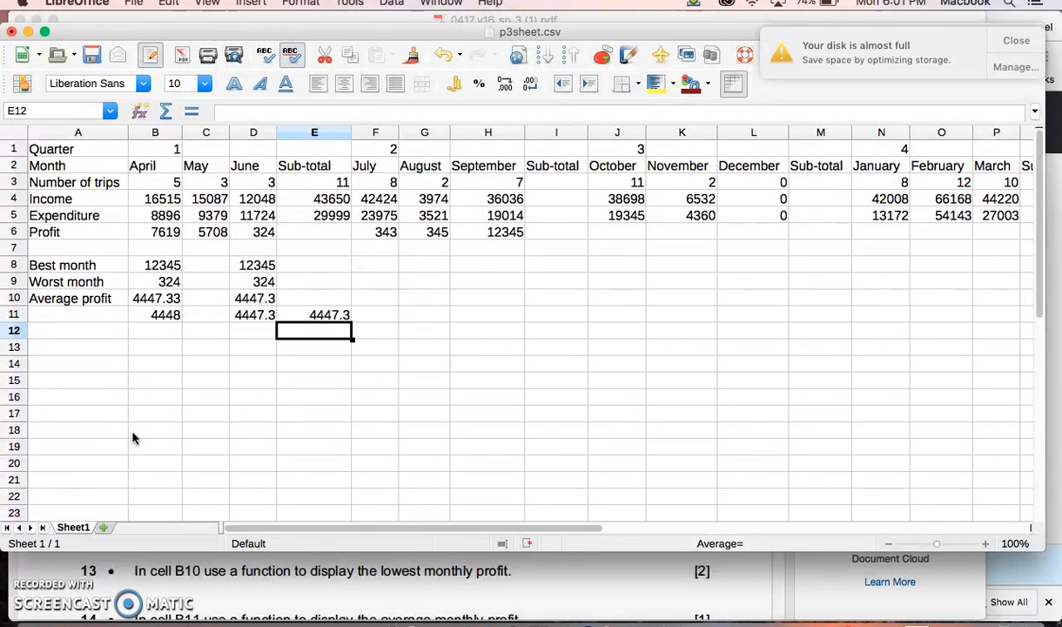
{"action": "left_click", "coordinate": [79, 487]}
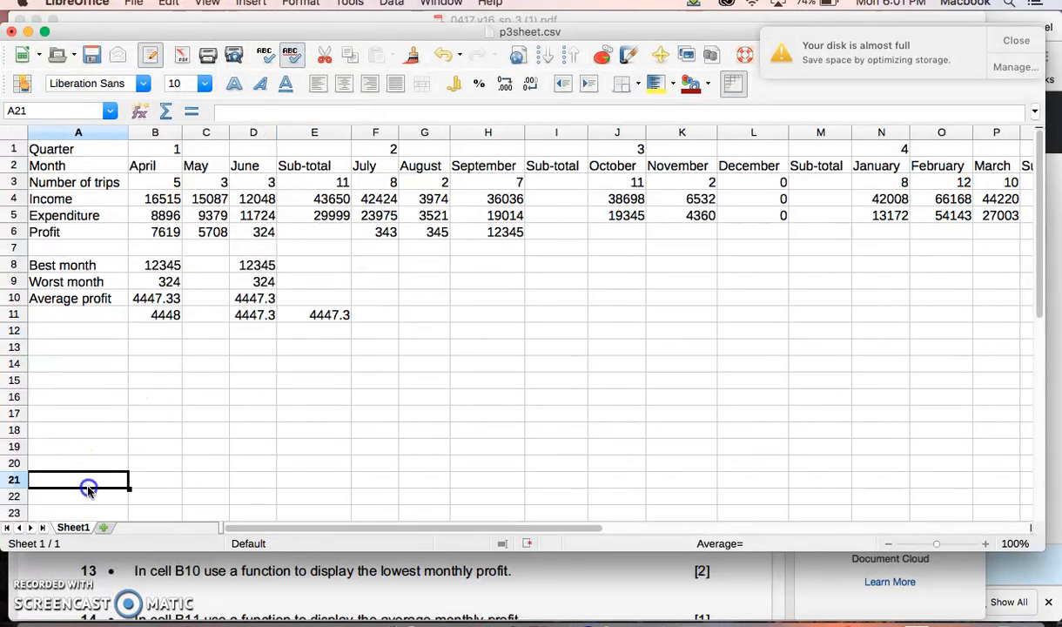
Step: Review the formulas in cells B11, B10, B9 and B8 of the spreadsheet
{"action": "left_click_drag", "start_coordinate": [88, 489], "coordinate": [250, 491]}
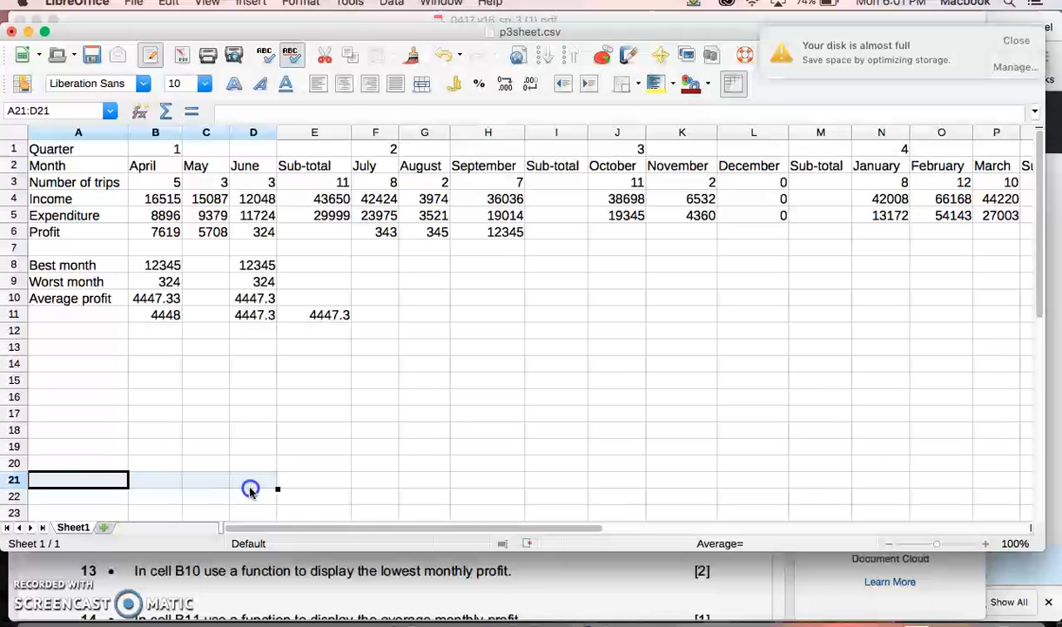
{"action": "left_click", "coordinate": [319, 478]}
{"action": "left_click", "coordinate": [415, 367]}
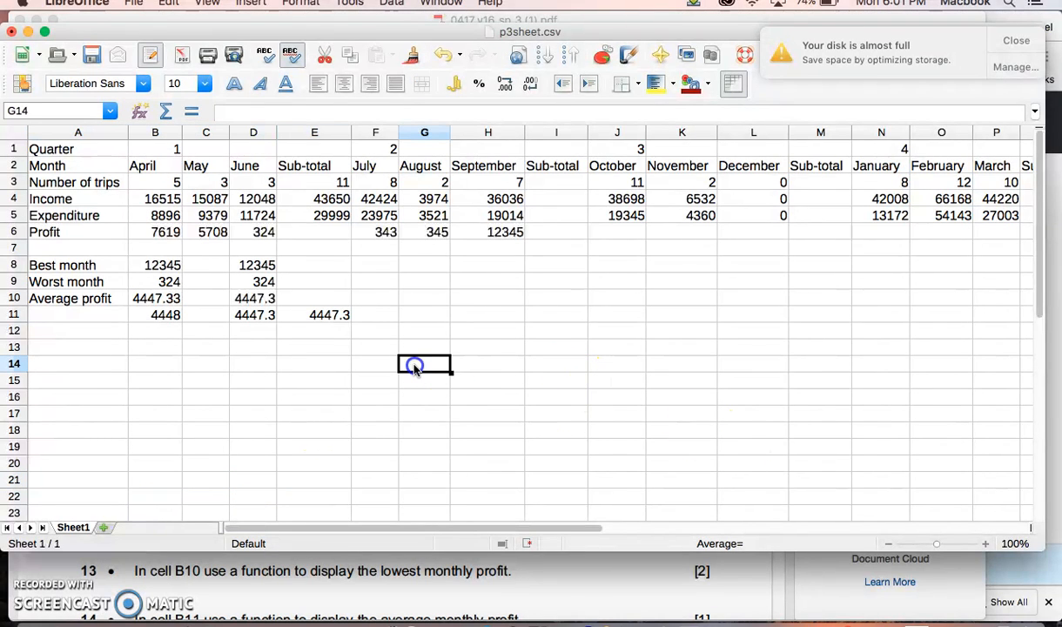
{"action": "left_click", "coordinate": [157, 317]}
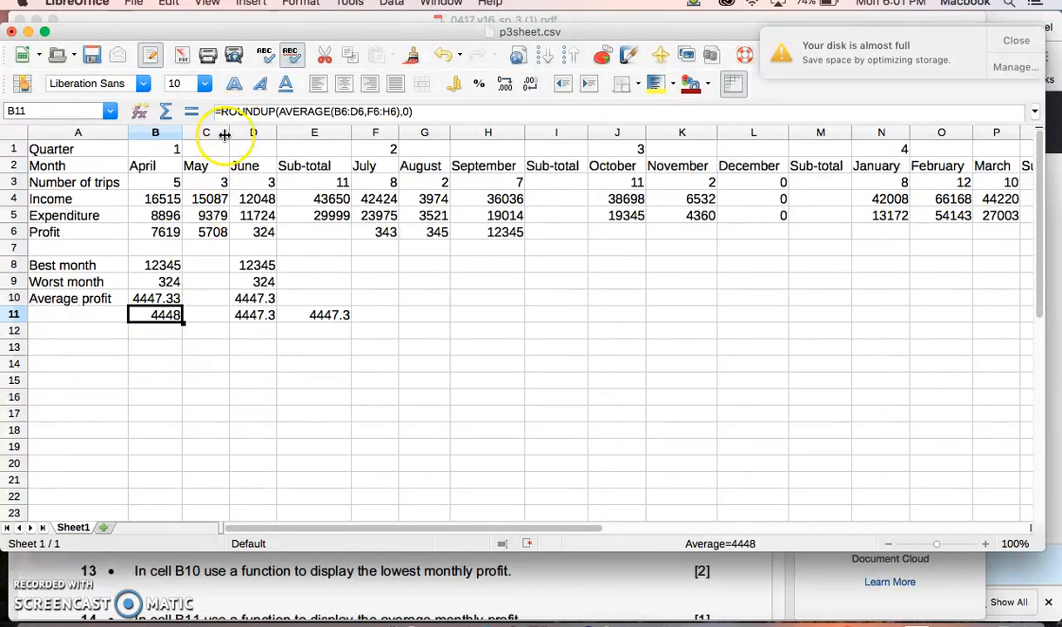
{"action": "left_click", "coordinate": [168, 299]}
{"action": "left_click", "coordinate": [149, 279]}
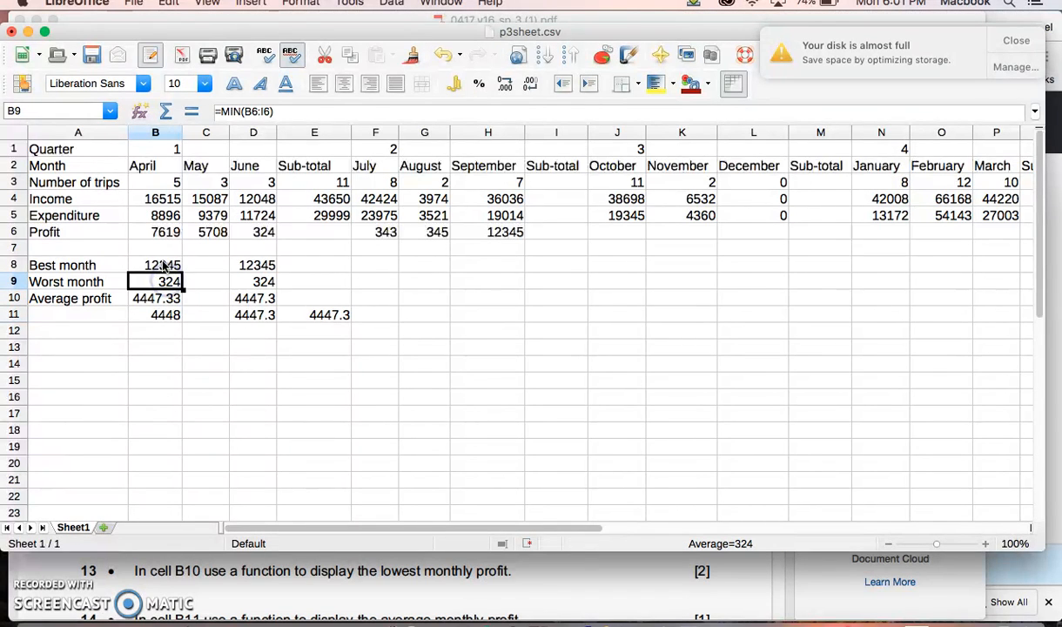
{"action": "left_click", "coordinate": [163, 263]}
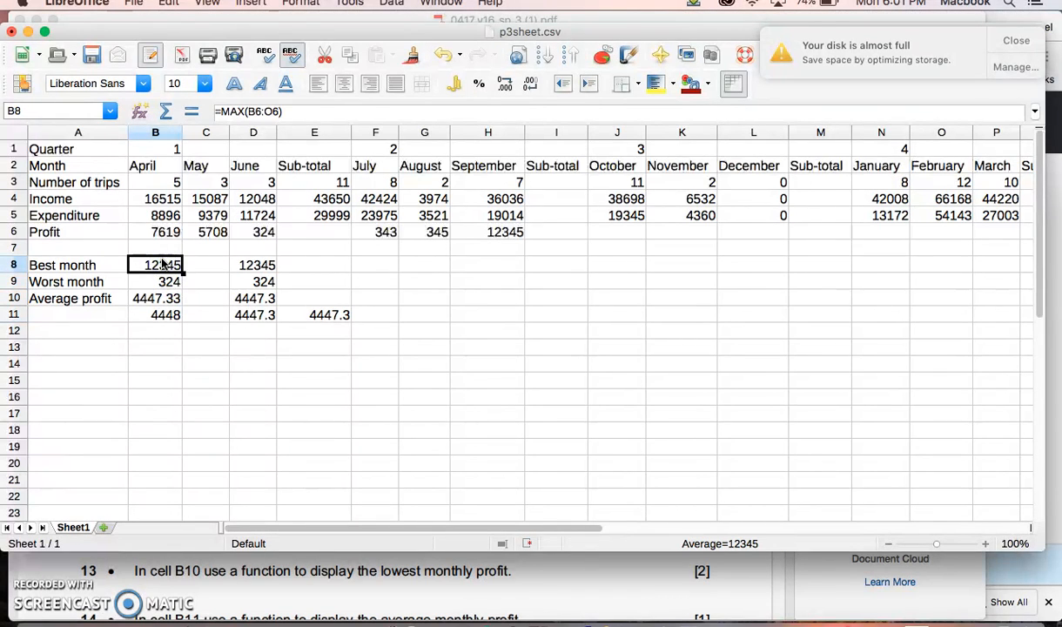
Step: Switch to the exam paper PDF and reread questions 3 to 8, highlighting the function instruction in question 5
{"action": "left_click", "coordinate": [551, 579]}
{"action": "scroll", "coordinate": [301, 393], "scroll_direction": "up", "scroll_amount": 5}
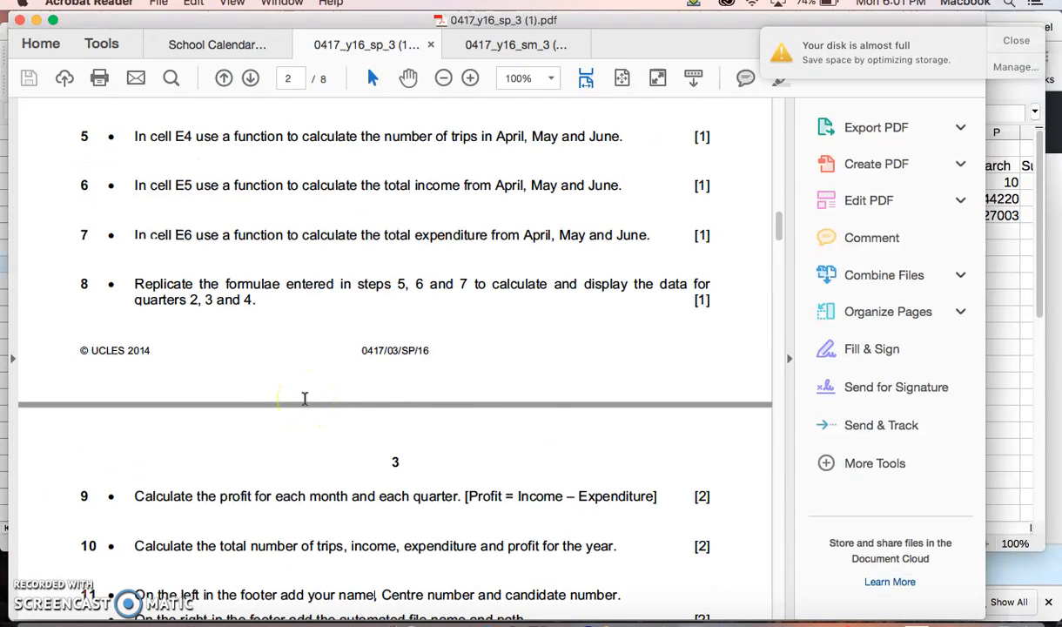
{"action": "scroll", "coordinate": [305, 397], "scroll_direction": "up", "scroll_amount": 3}
{"action": "left_click_drag", "start_coordinate": [233, 256], "coordinate": [550, 274]}
{"action": "scroll", "coordinate": [268, 304], "scroll_direction": "up", "scroll_amount": 3}
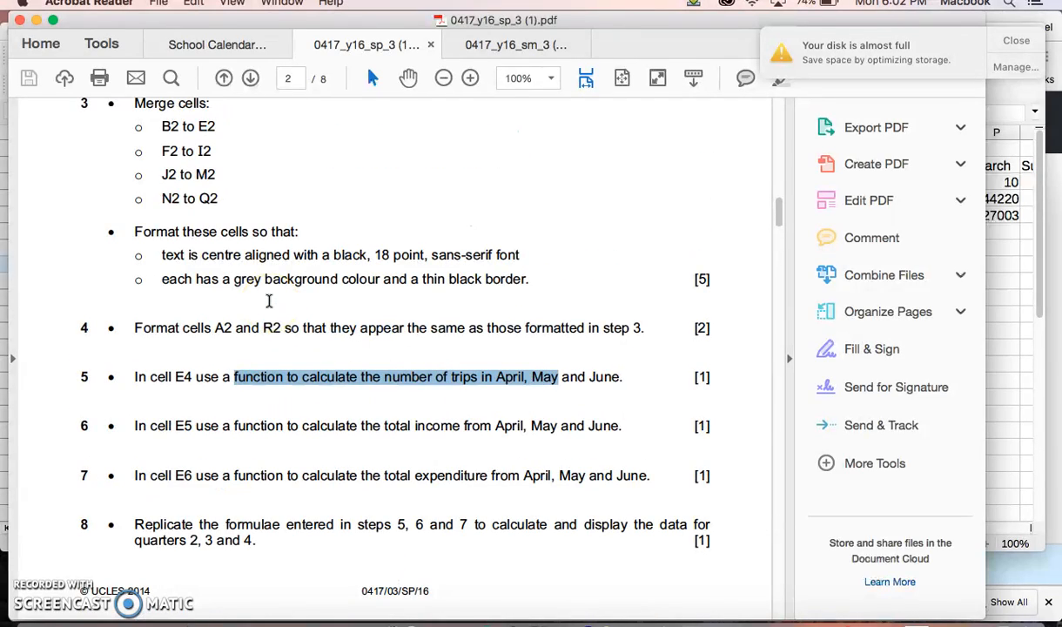
{"action": "scroll", "coordinate": [269, 300], "scroll_direction": "down", "scroll_amount": 2}
{"action": "scroll", "coordinate": [269, 300], "scroll_direction": "up", "scroll_amount": 3}
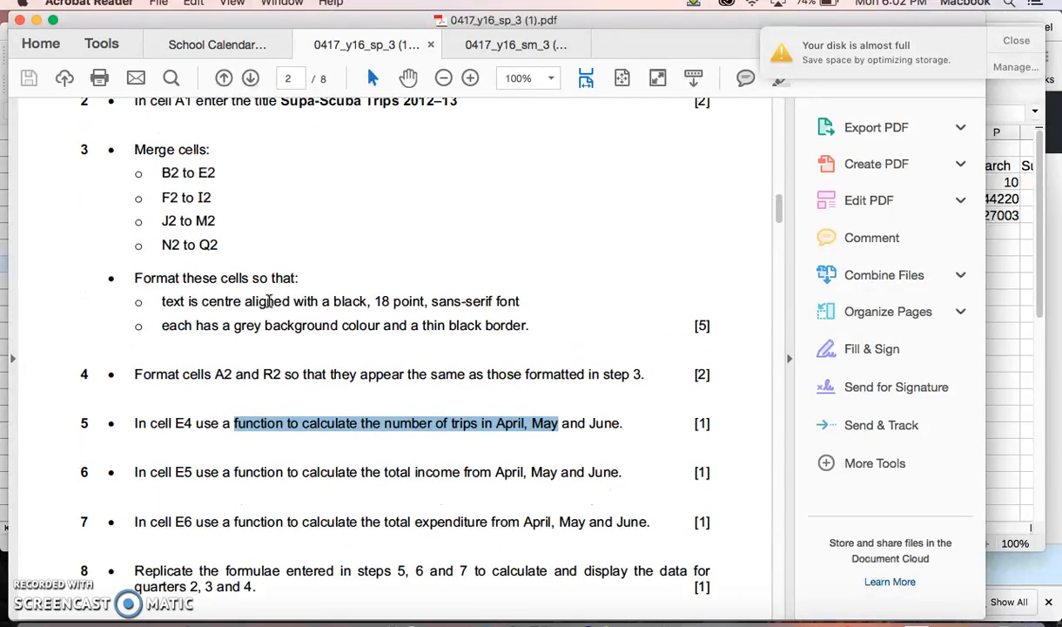
{"action": "scroll", "coordinate": [269, 300], "scroll_direction": "down", "scroll_amount": 2}
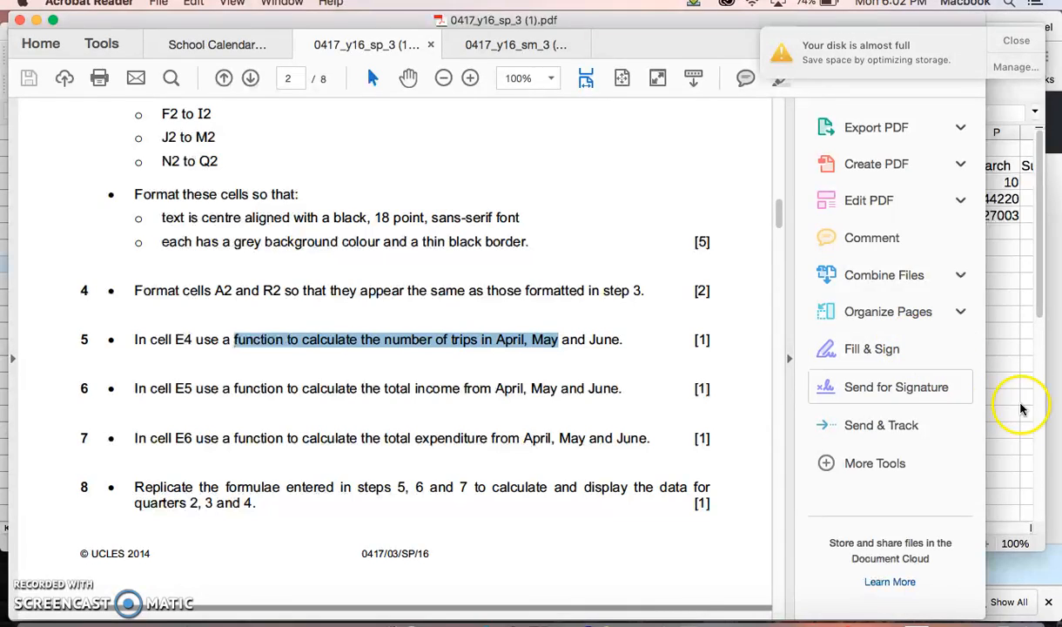
Step: Switch back to the LibreOffice spreadsheet and inspect the cell ranges used by the formulas in B8, B10 and B9
{"action": "left_click", "coordinate": [1041, 413]}
{"action": "scroll", "coordinate": [305, 314], "scroll_direction": "up", "scroll_amount": 8}
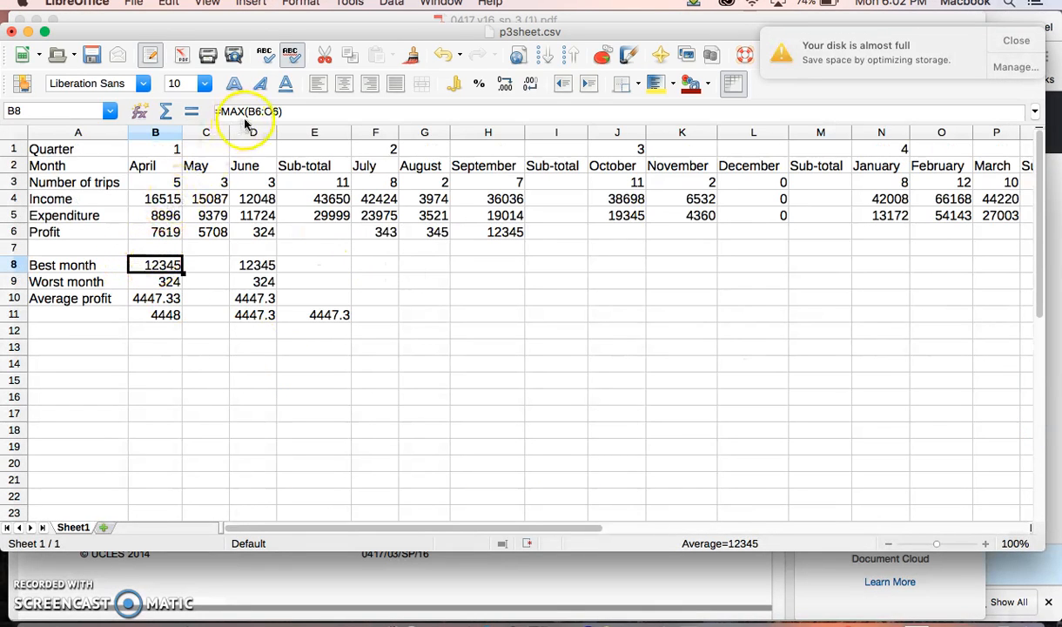
{"action": "left_click", "coordinate": [278, 112]}
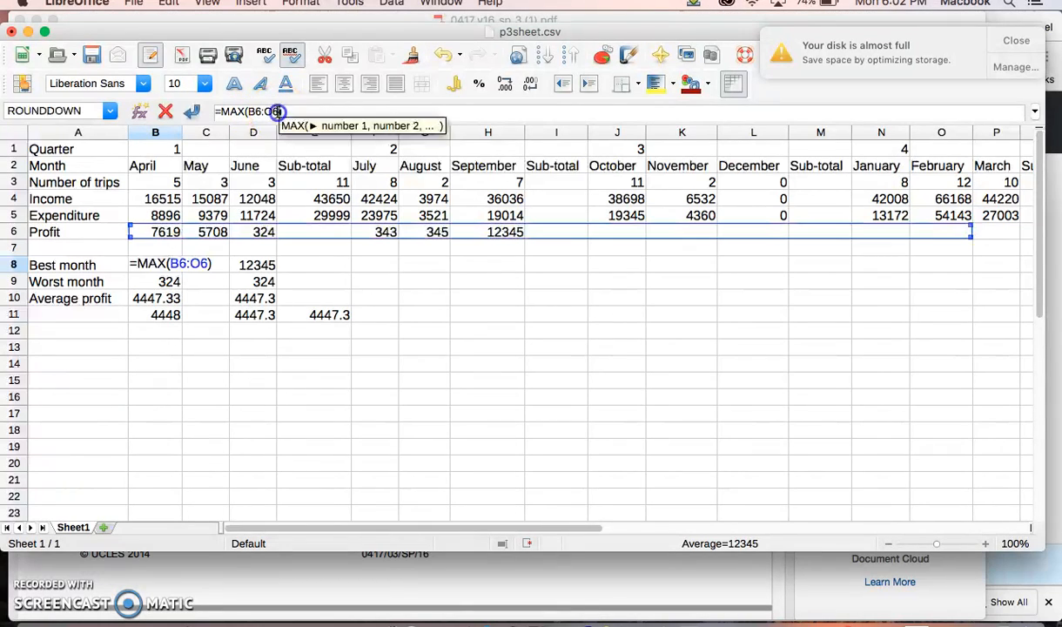
{"action": "left_click", "coordinate": [155, 286]}
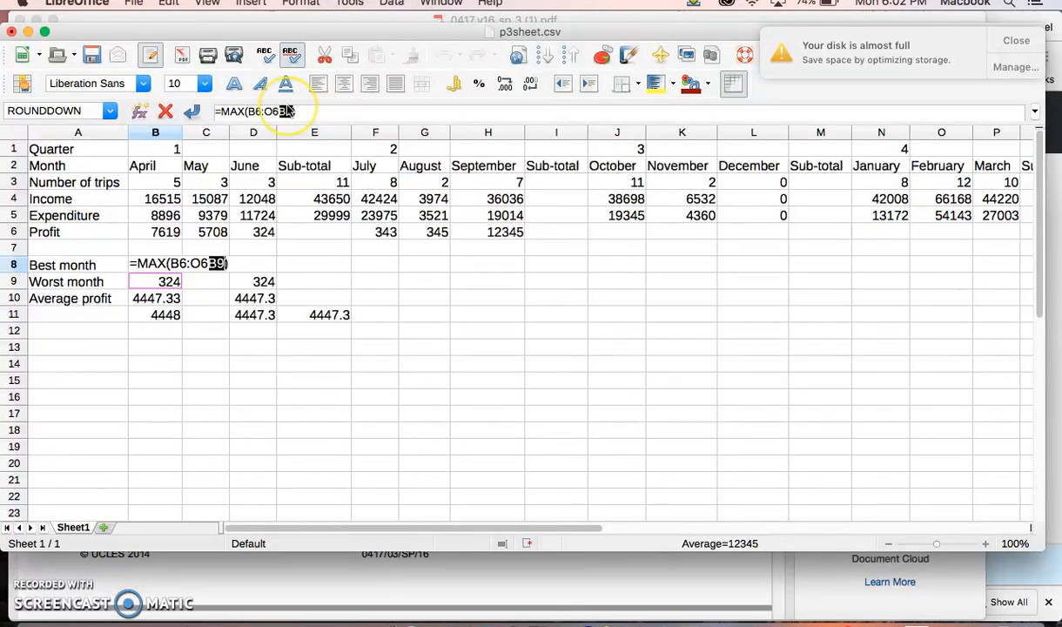
{"action": "left_click", "coordinate": [418, 203]}
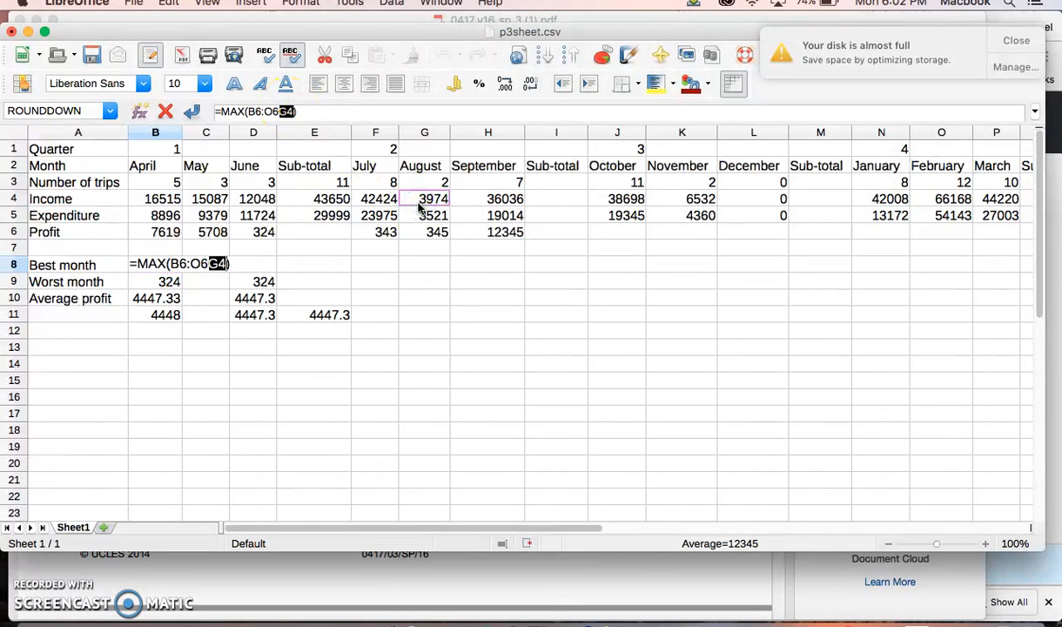
{"action": "key", "text": "BackSpace"}
{"action": "key", "text": "Return"}
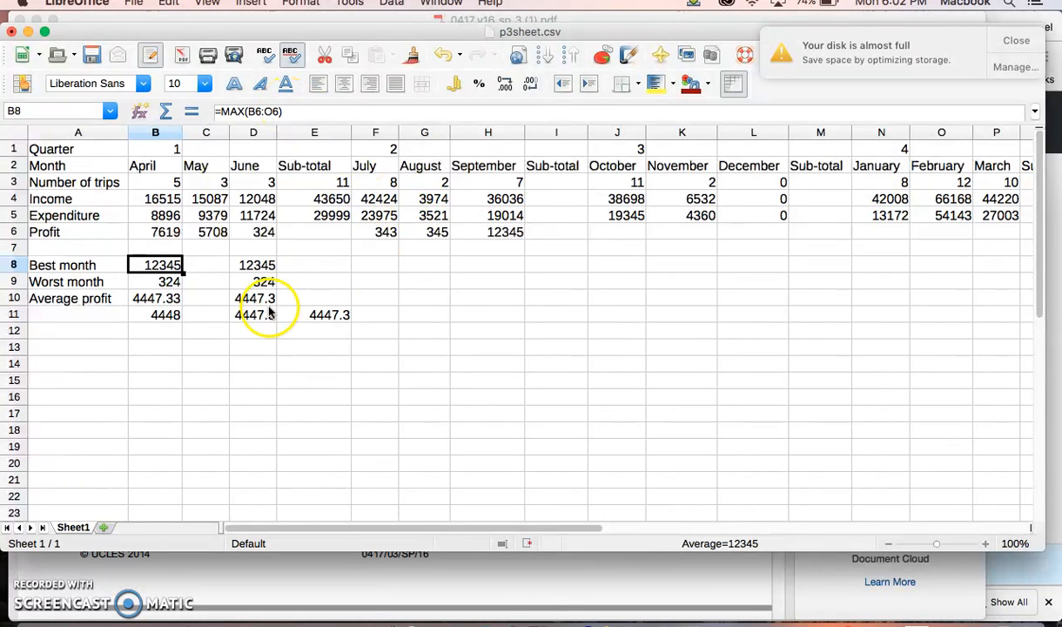
{"action": "left_click", "coordinate": [199, 362]}
{"action": "left_click", "coordinate": [156, 298]}
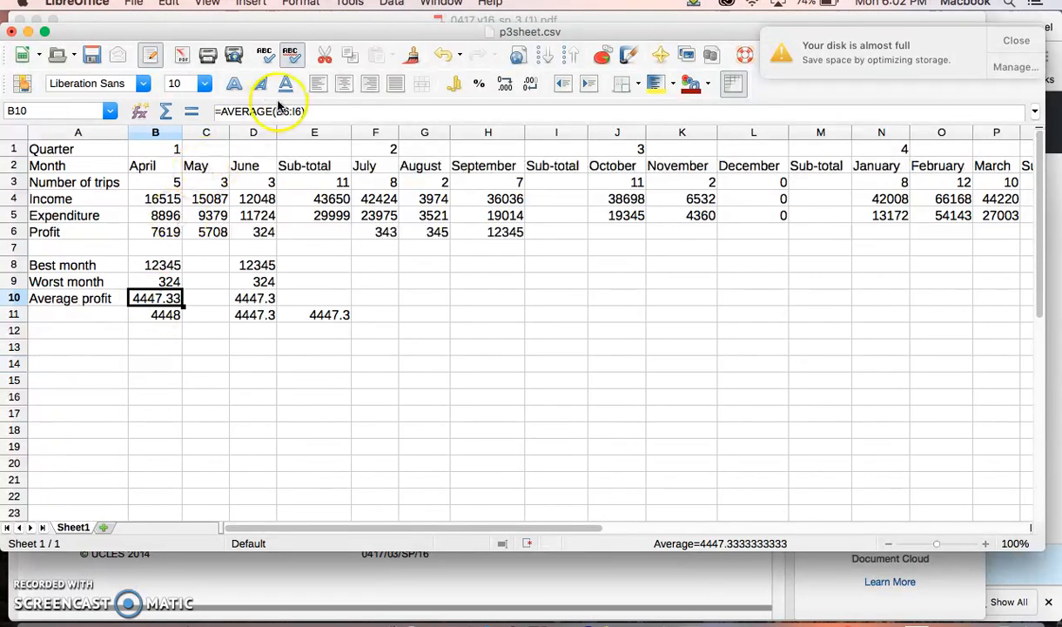
{"action": "left_click", "coordinate": [153, 280]}
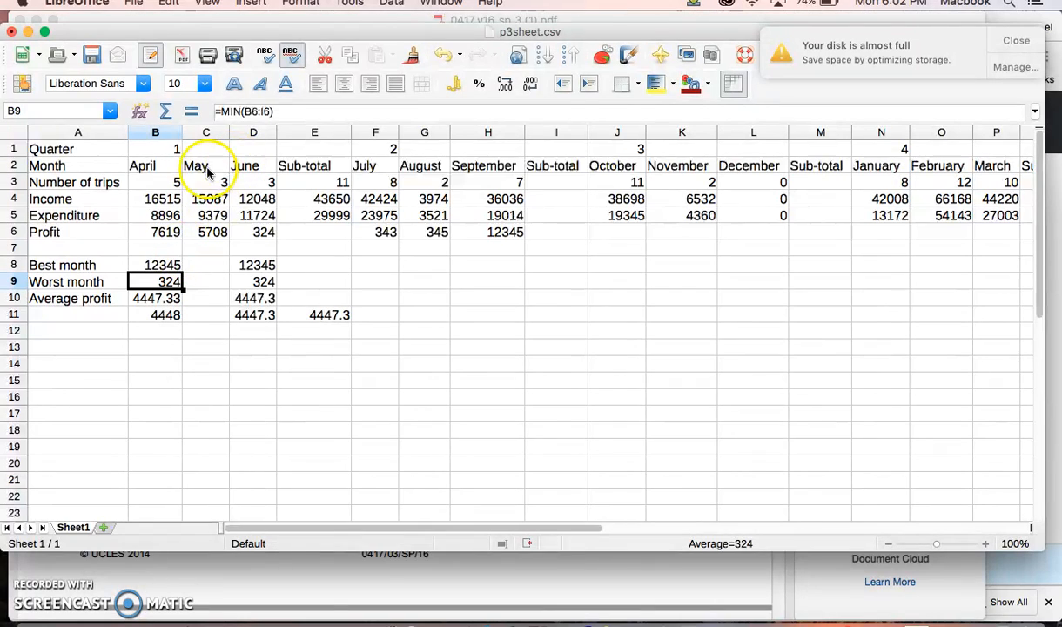
Step: Enter =MIN(B6:H6) in cell B12 to find the lowest monthly profit
{"action": "left_click", "coordinate": [142, 335]}
{"action": "type", "text": "=min("}
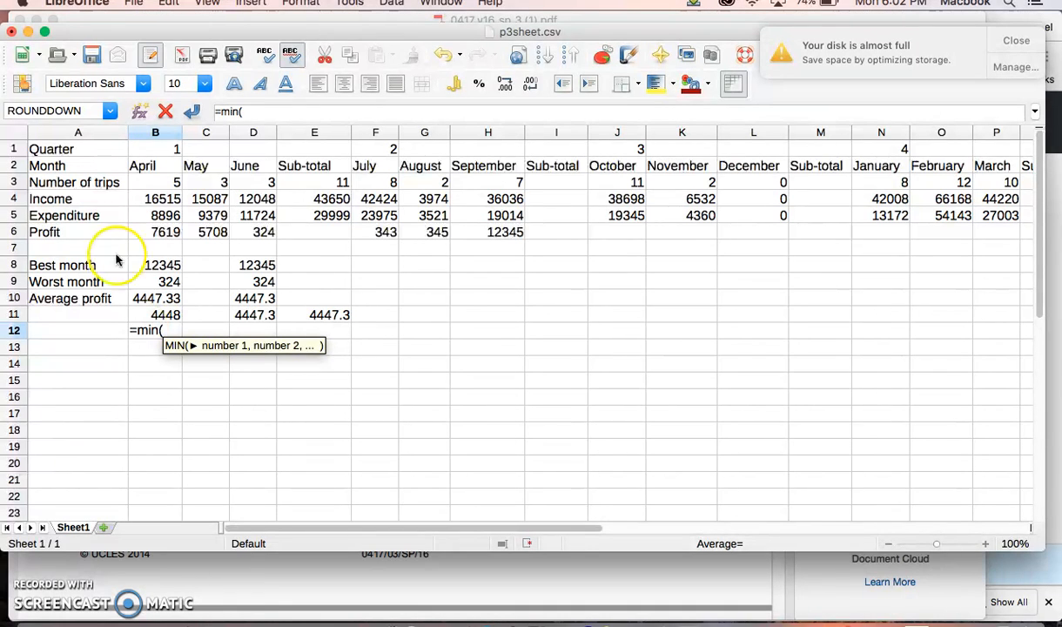
{"action": "left_click_drag", "start_coordinate": [156, 232], "coordinate": [485, 236]}
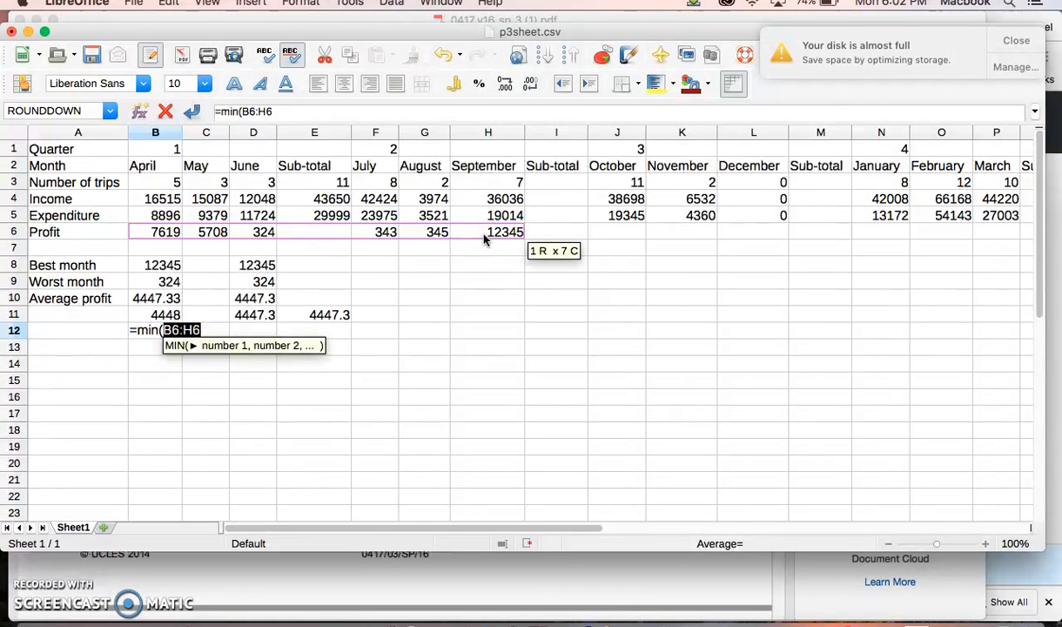
{"action": "type", "text": ")"}
{"action": "key", "text": "Return"}
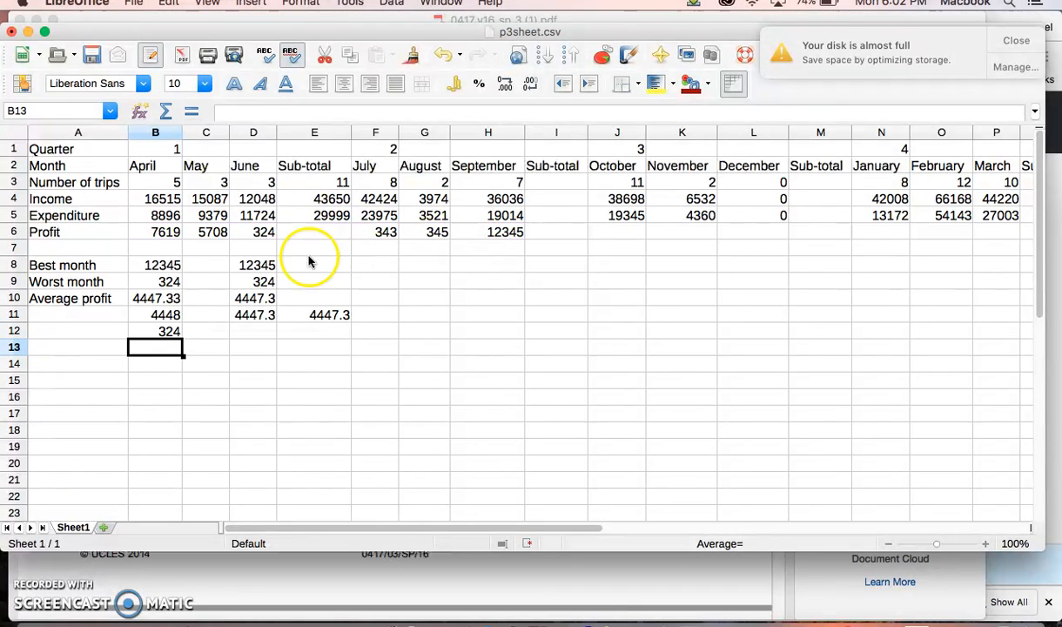
Step: Try to add F6:H6 as a second range in the B12 MIN formula
{"action": "left_click", "coordinate": [253, 232]}
{"action": "left_click", "coordinate": [148, 338]}
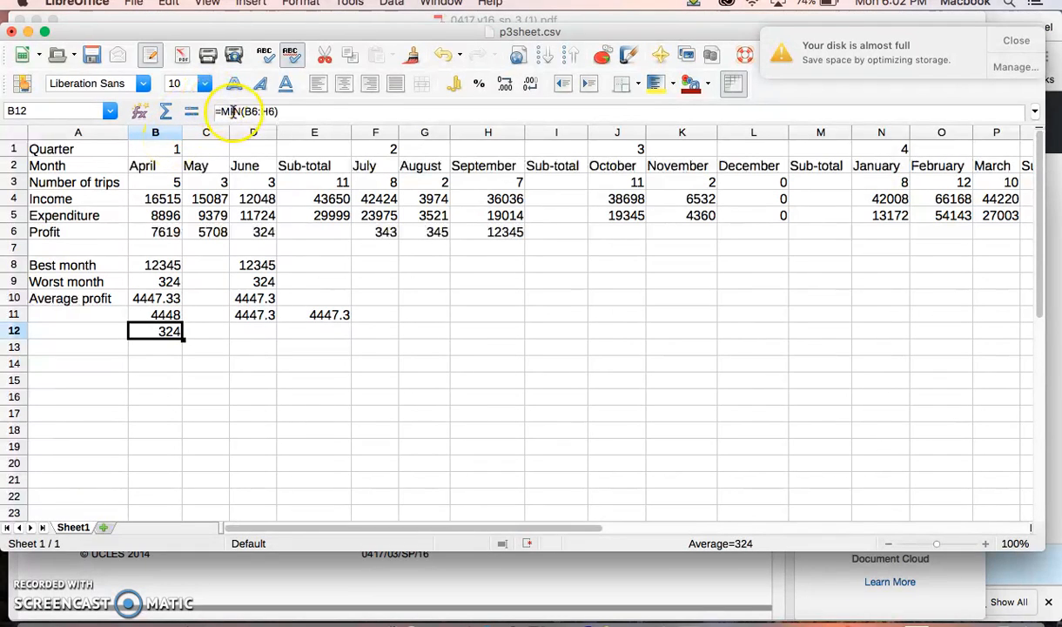
{"action": "left_click", "coordinate": [277, 112]}
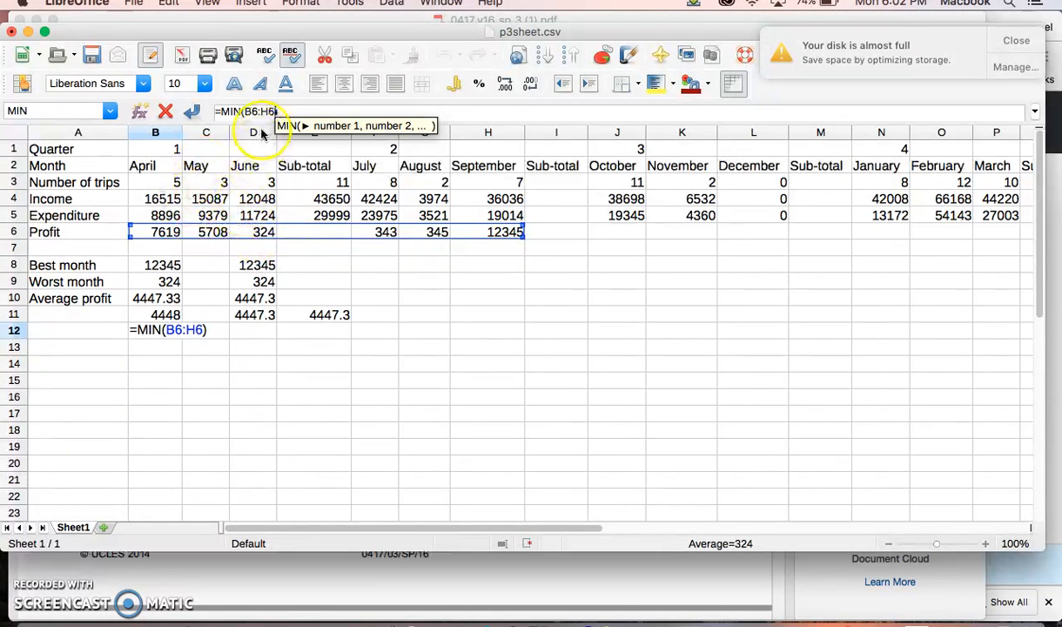
{"action": "type", "text": ","}
{"action": "left_click_drag", "start_coordinate": [363, 230], "coordinate": [478, 233]}
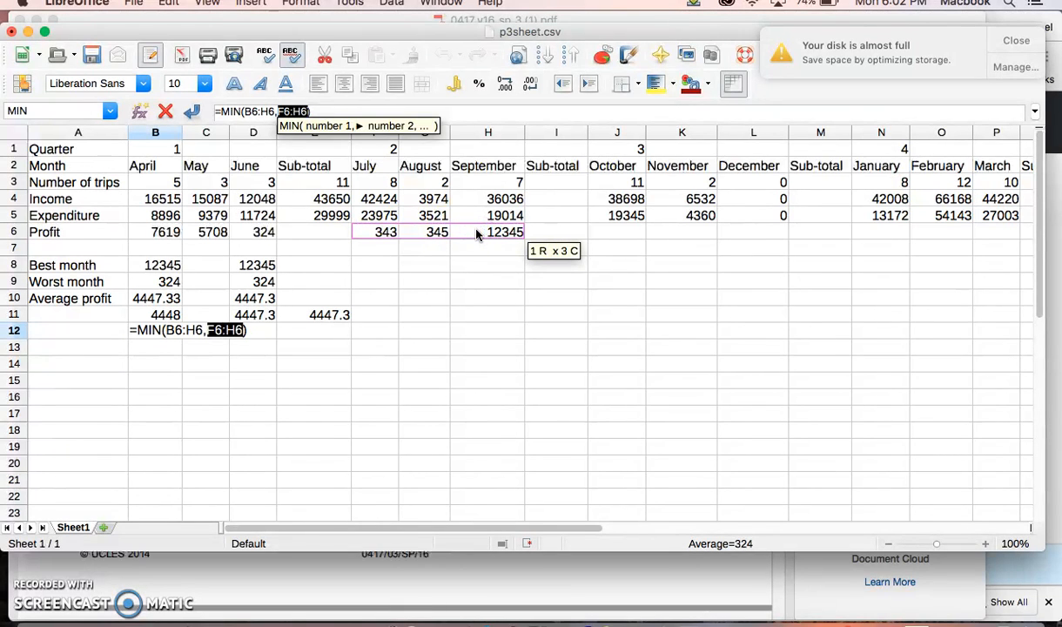
{"action": "type", "text": ")"}
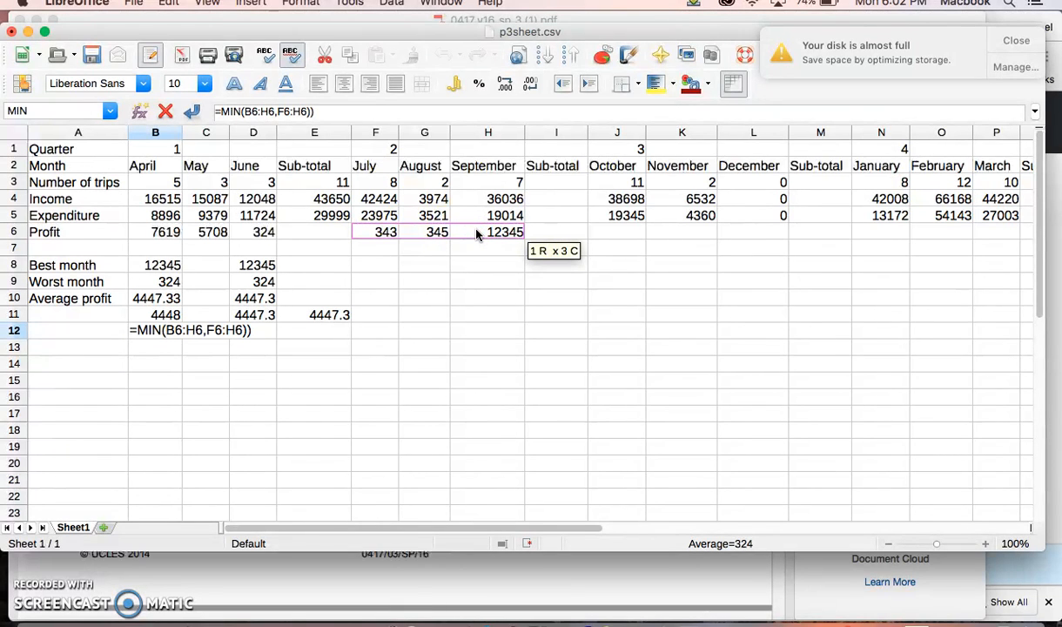
{"action": "key", "text": "Escape"}
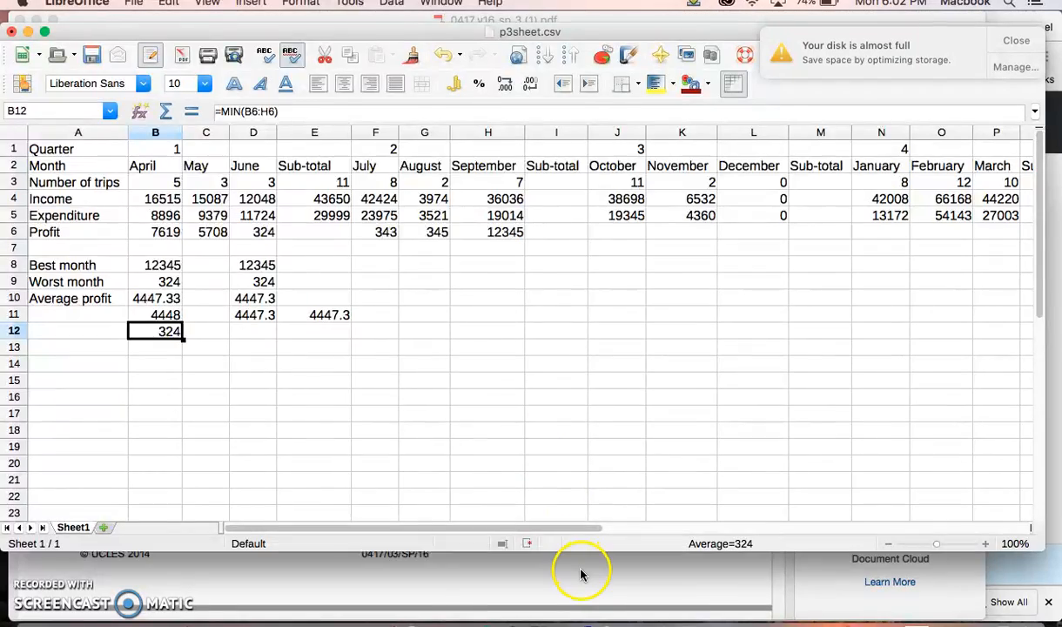
Step: Switch to the 0417_y16_sm_3 mark scheme PDF and highlight the cell ranges in the question 13 MIN answer
{"action": "left_click", "coordinate": [581, 573]}
{"action": "left_click", "coordinate": [516, 50]}
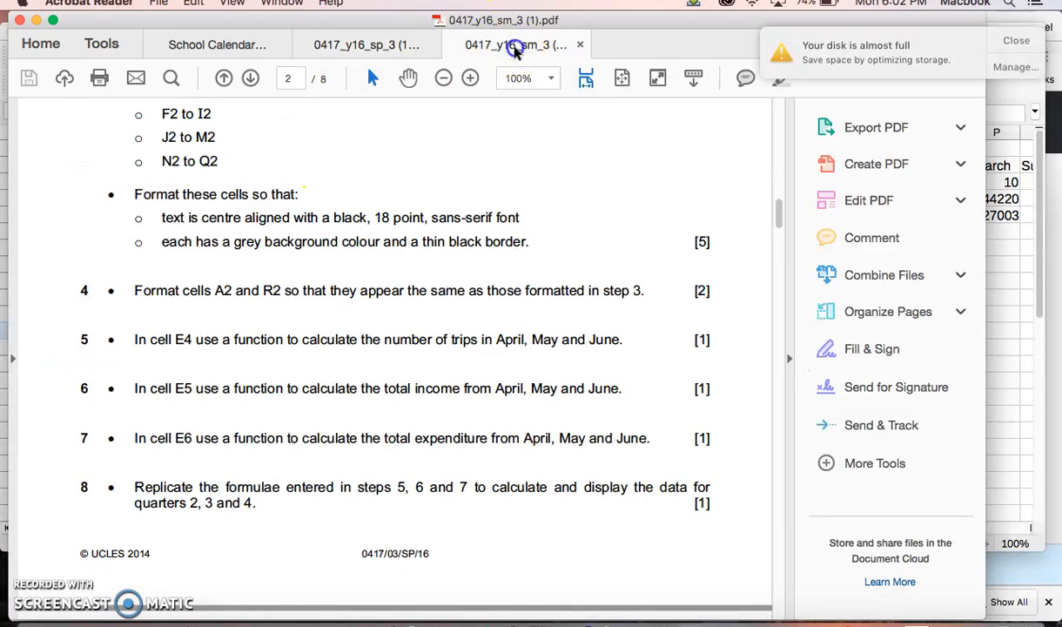
{"action": "scroll", "coordinate": [475, 426], "scroll_direction": "down", "scroll_amount": 10}
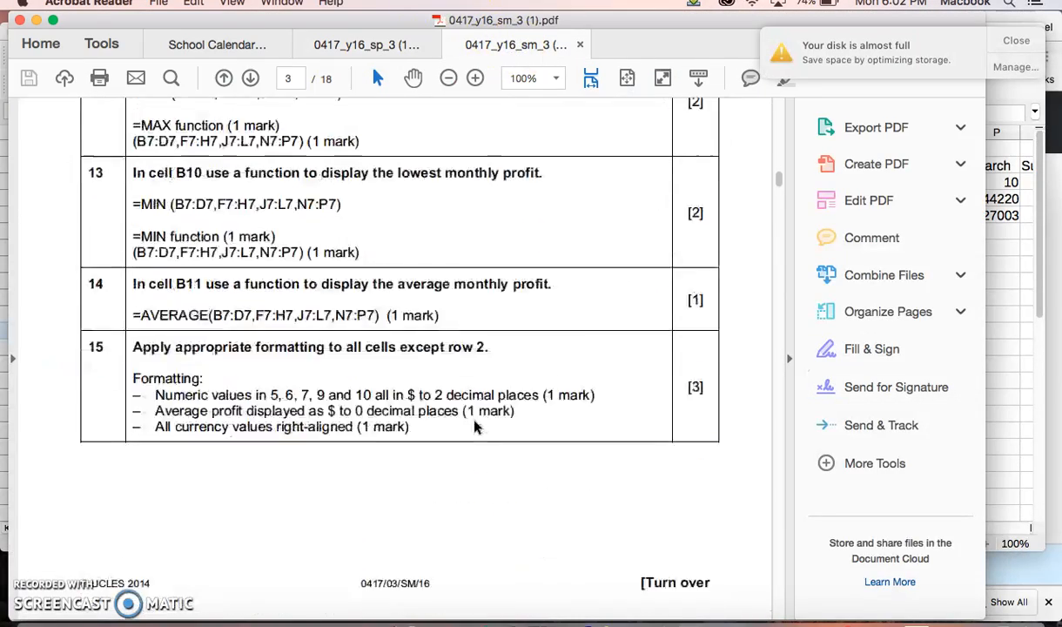
{"action": "left_click_drag", "start_coordinate": [146, 345], "coordinate": [278, 344]}
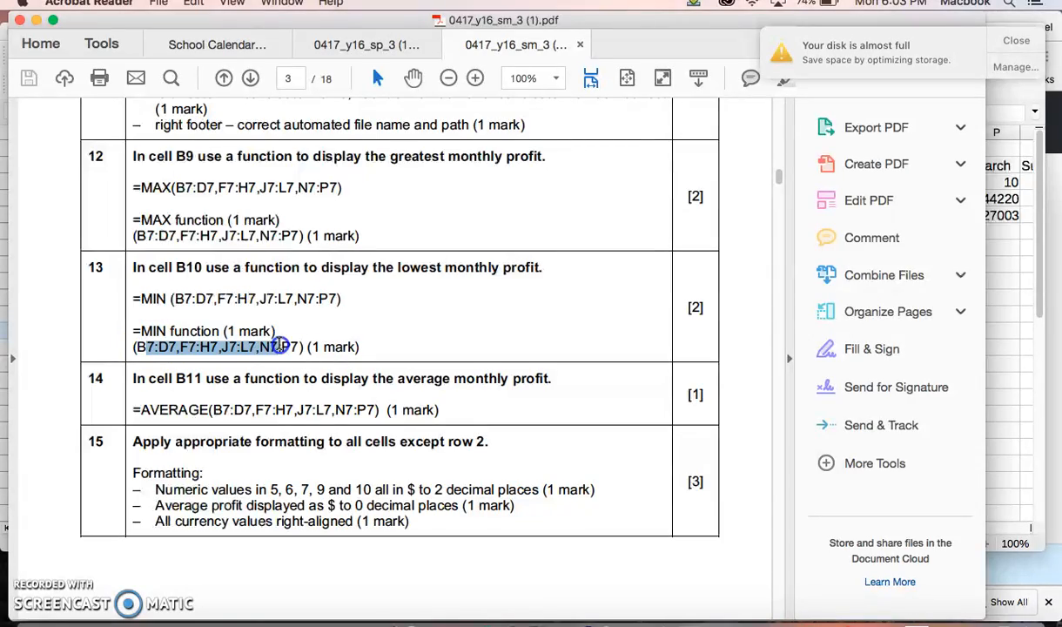
Step: Look through the rest of the mark scheme, examining the spreadsheet formula printouts, the web page evidence and the presentation slides
{"action": "scroll", "coordinate": [314, 439], "scroll_direction": "down", "scroll_amount": 10}
{"action": "scroll", "coordinate": [314, 438], "scroll_direction": "down", "scroll_amount": 20}
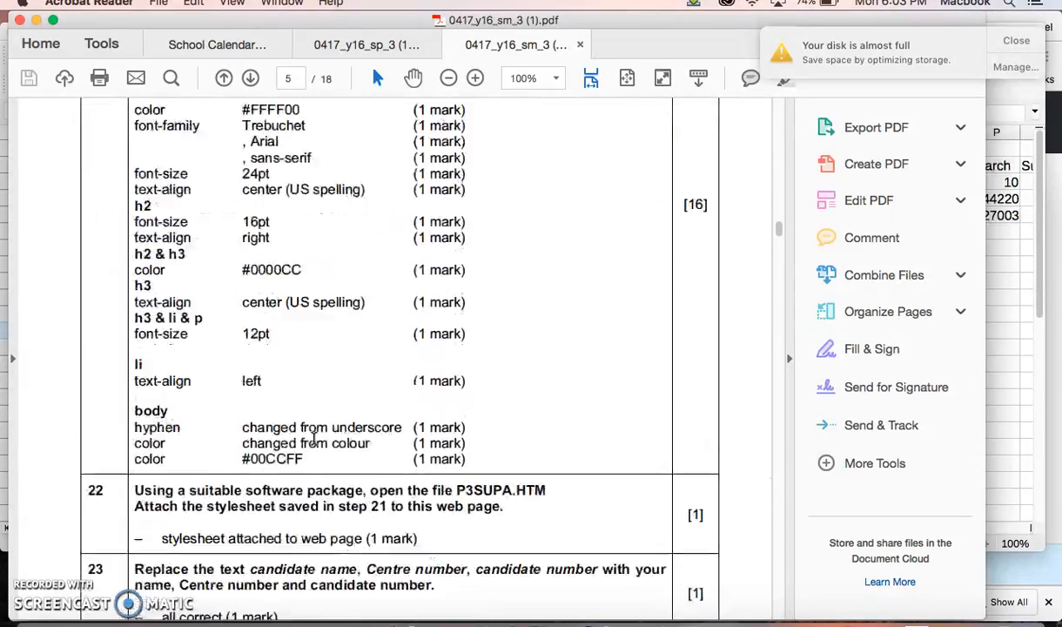
{"action": "scroll", "coordinate": [314, 439], "scroll_direction": "down", "scroll_amount": 20}
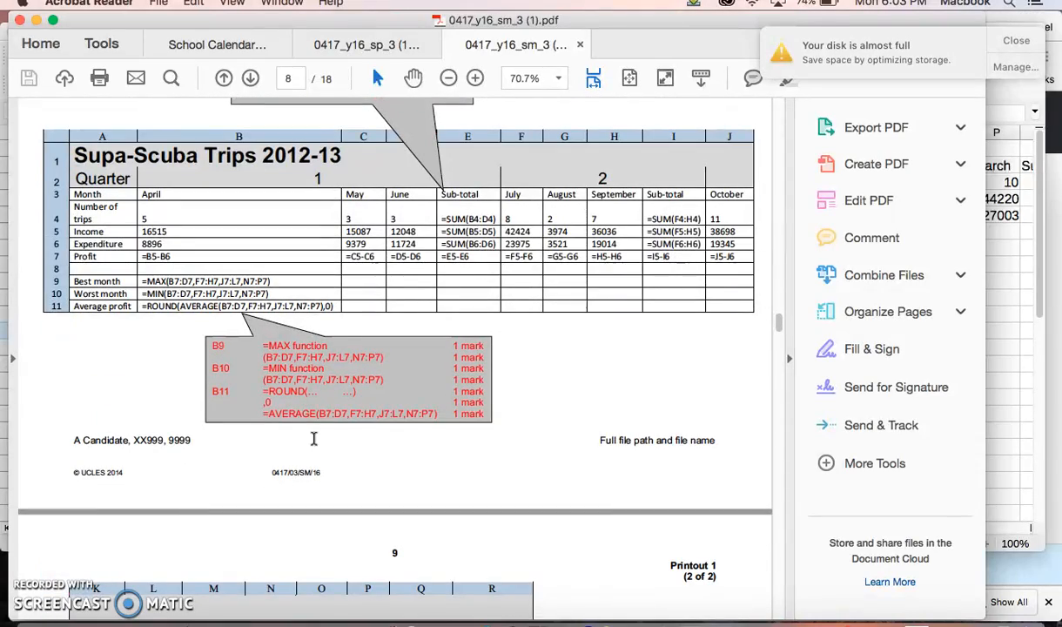
{"action": "scroll", "coordinate": [314, 438], "scroll_direction": "down", "scroll_amount": 15}
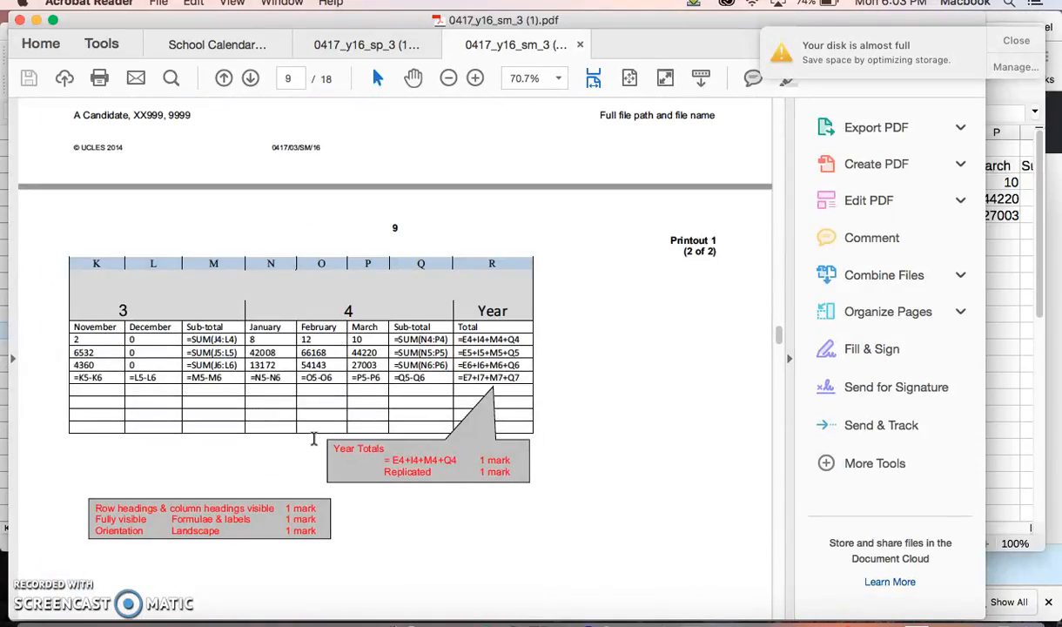
{"action": "scroll", "coordinate": [315, 438], "scroll_direction": "down", "scroll_amount": 15}
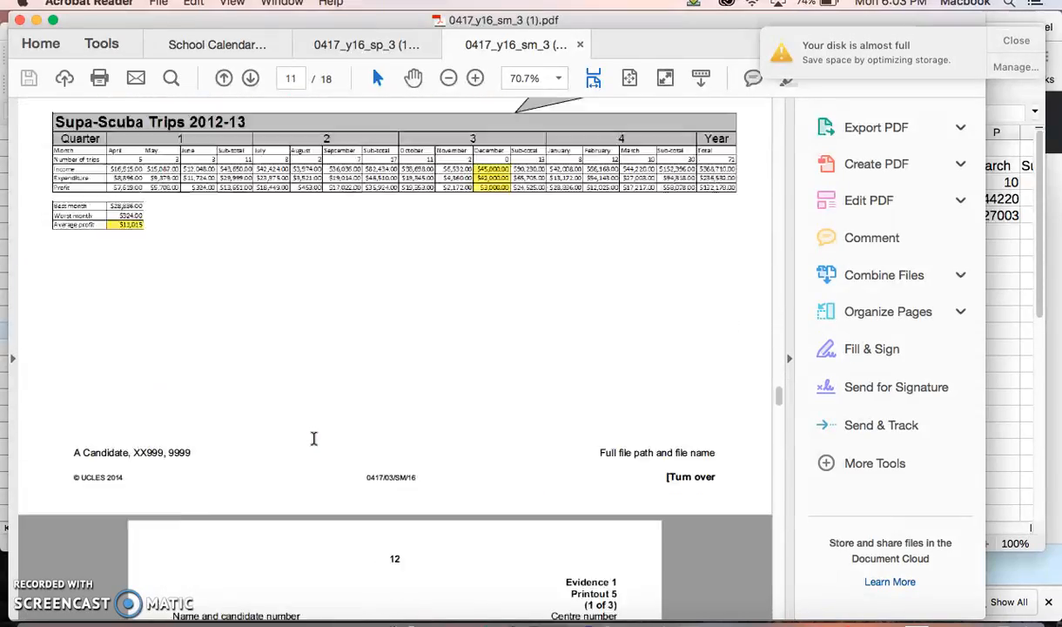
{"action": "scroll", "coordinate": [315, 439], "scroll_direction": "up", "scroll_amount": 8}
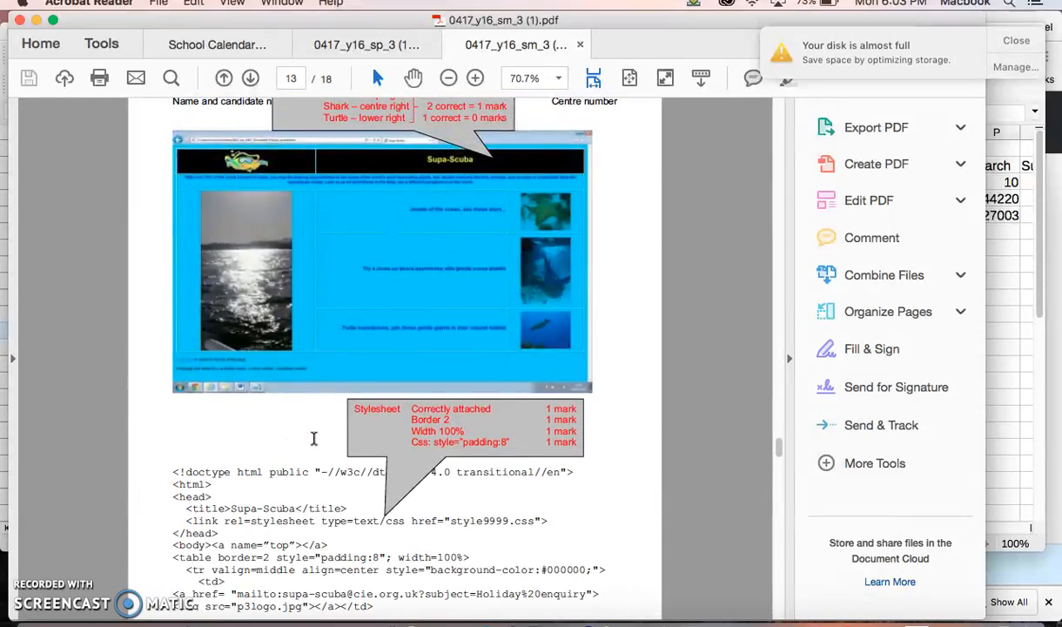
{"action": "scroll", "coordinate": [314, 439], "scroll_direction": "down", "scroll_amount": 20}
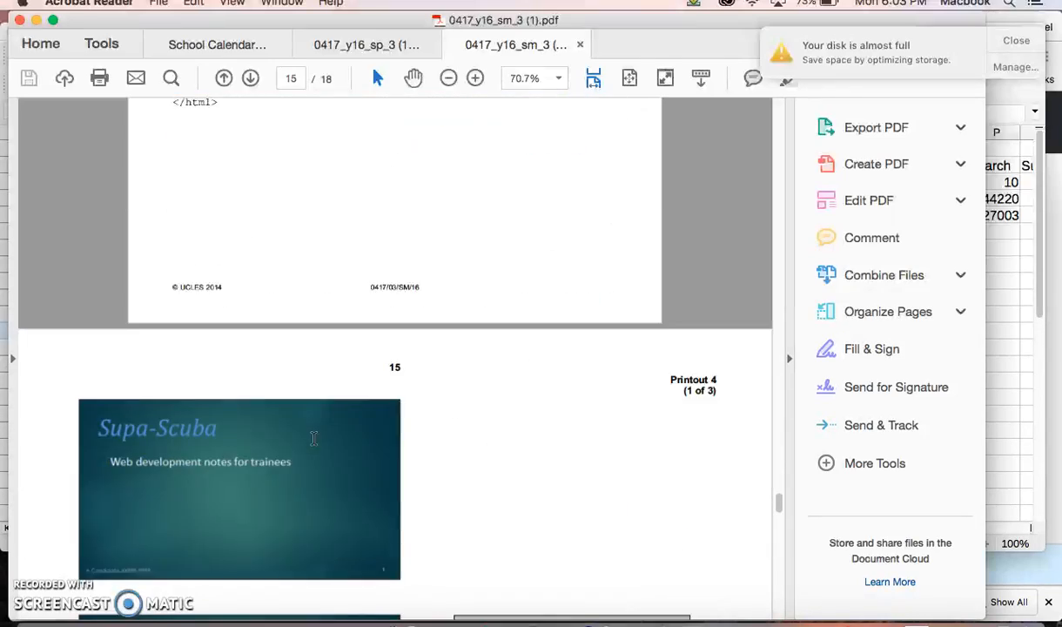
{"action": "scroll", "coordinate": [314, 439], "scroll_direction": "up", "scroll_amount": 10}
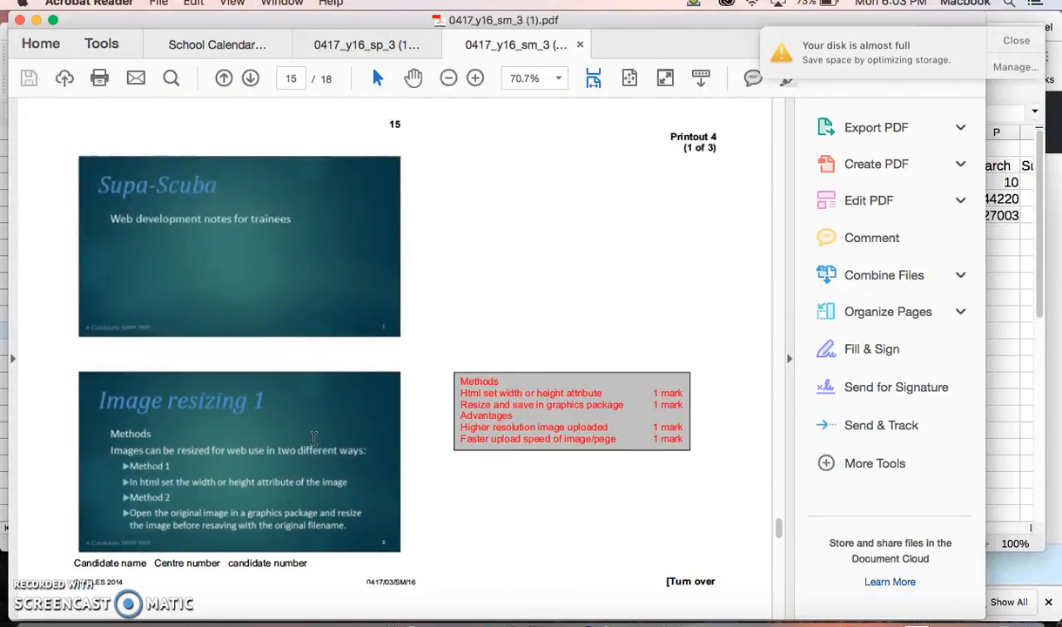
{"action": "scroll", "coordinate": [157, 253], "scroll_direction": "up", "scroll_amount": 4}
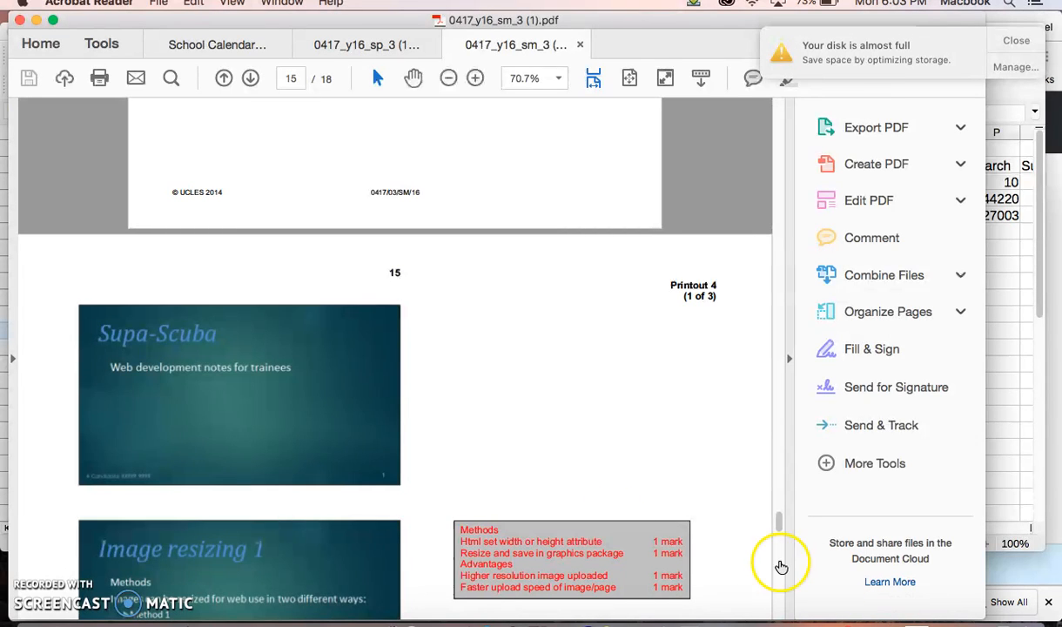
Step: Switch to the 0417_y16_sp_3 question paper, look through its Task 3 and Task 4 pages, and highlight the Task 4 introduction
{"action": "scroll", "coordinate": [545, 521], "scroll_direction": "down", "scroll_amount": 15}
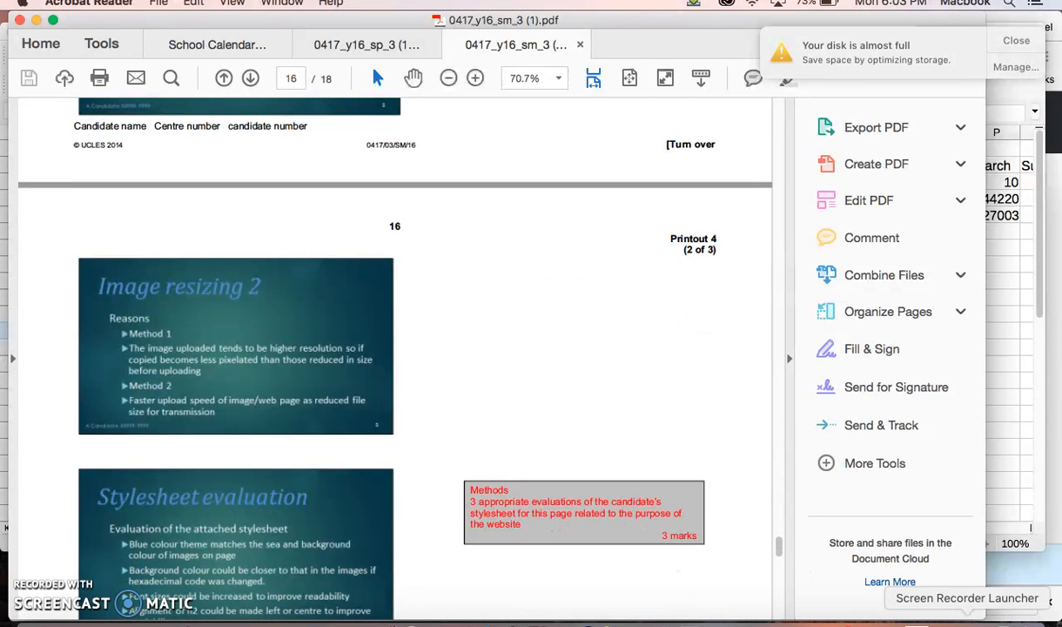
{"action": "left_click", "coordinate": [332, 43]}
{"action": "scroll", "coordinate": [340, 400], "scroll_direction": "down", "scroll_amount": 15}
{"action": "scroll", "coordinate": [339, 403], "scroll_direction": "down", "scroll_amount": 10}
{"action": "scroll", "coordinate": [340, 403], "scroll_direction": "up", "scroll_amount": 5}
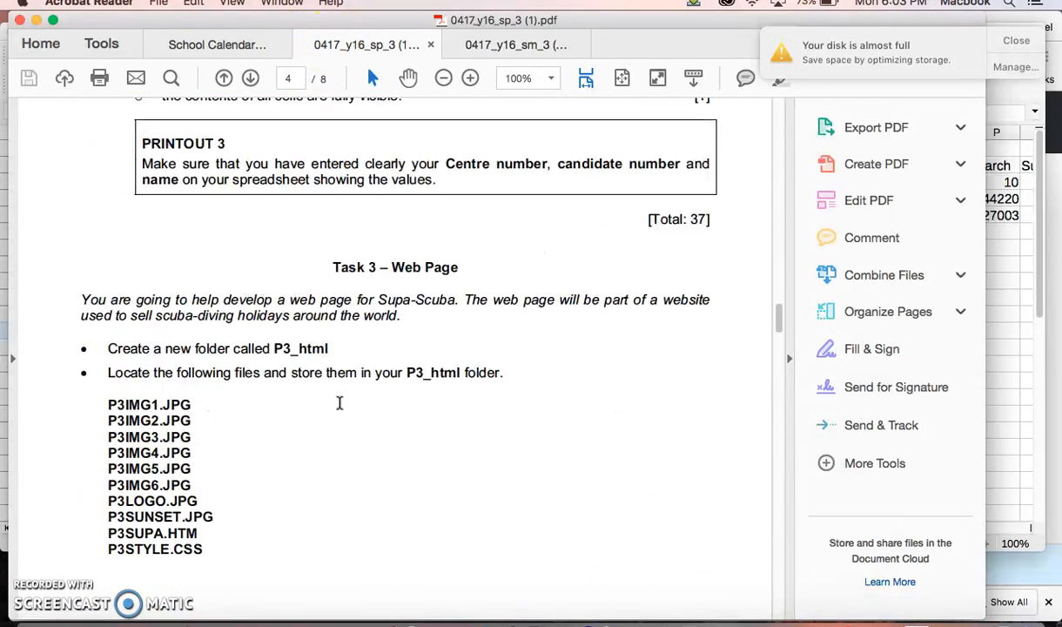
{"action": "scroll", "coordinate": [340, 402], "scroll_direction": "down", "scroll_amount": 10}
{"action": "scroll", "coordinate": [340, 402], "scroll_direction": "down", "scroll_amount": 20}
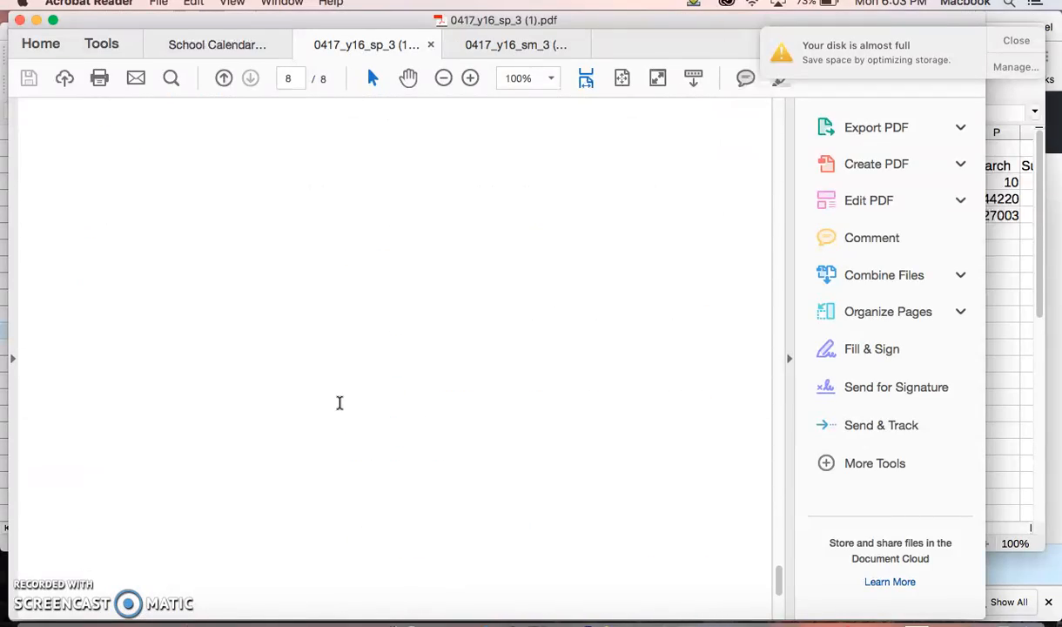
{"action": "scroll", "coordinate": [340, 403], "scroll_direction": "up", "scroll_amount": 10}
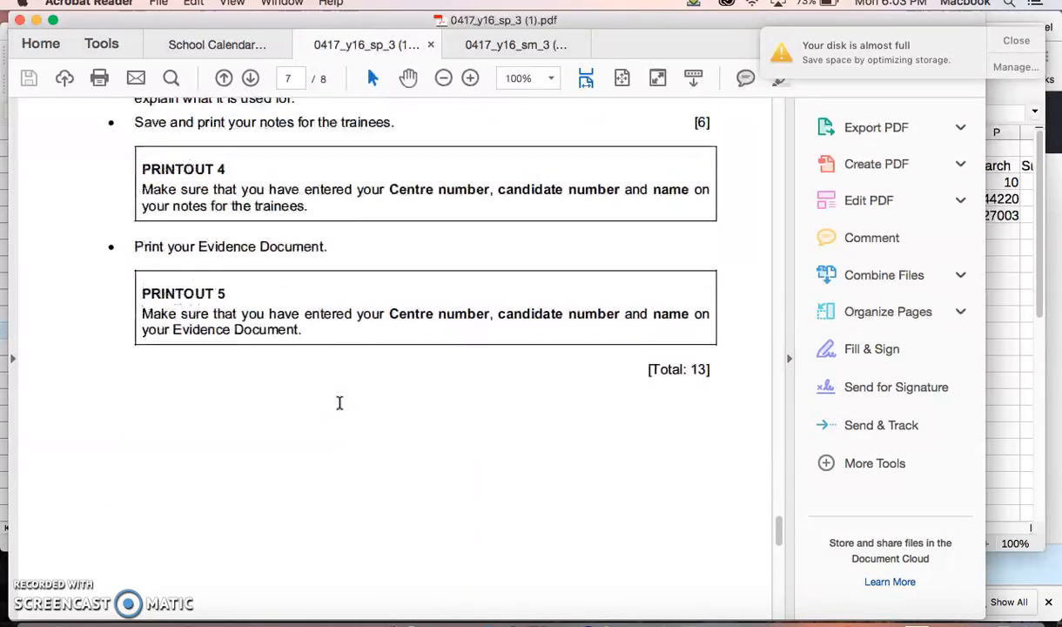
{"action": "scroll", "coordinate": [340, 402], "scroll_direction": "up", "scroll_amount": 5}
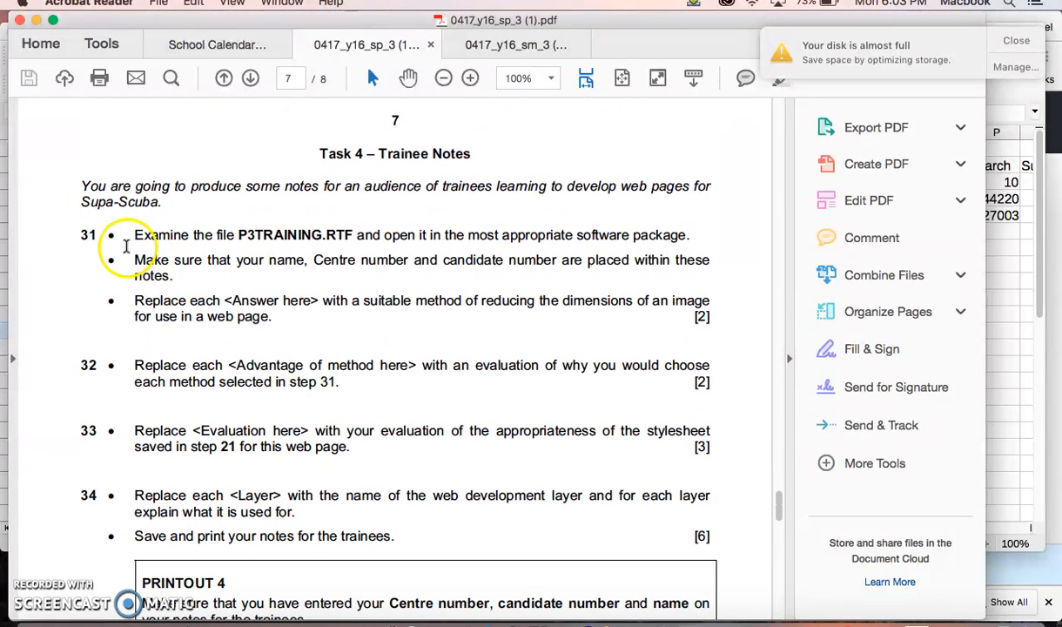
{"action": "left_click_drag", "start_coordinate": [82, 185], "coordinate": [211, 223]}
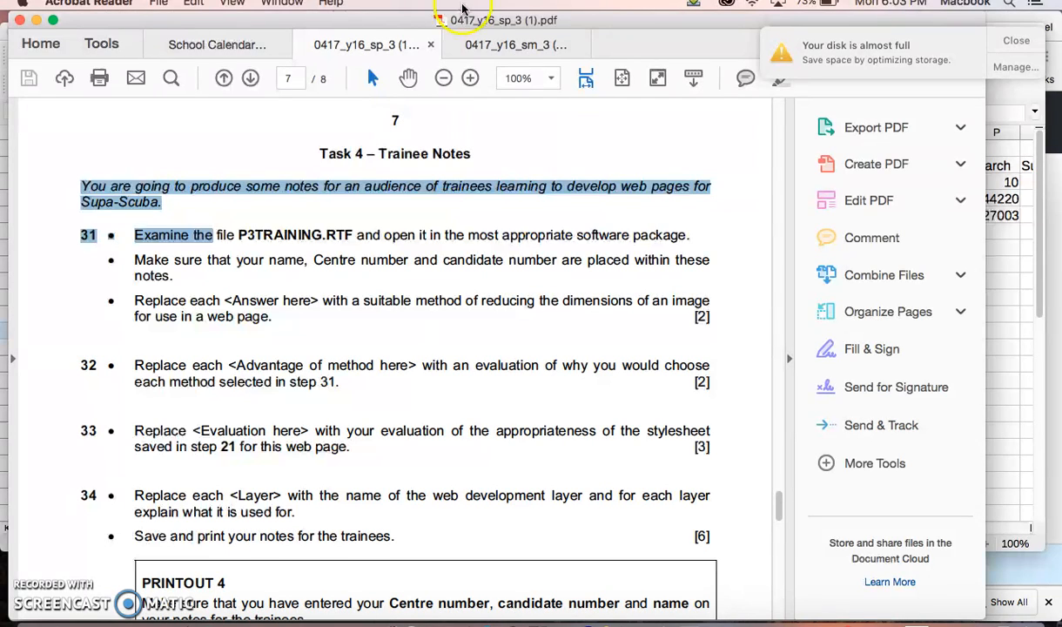
Step: Return to the 0417_y16_sm_3 mark scheme, review the web page evidence, and highlight a quarter 3 sub-total formula in Printout 1
{"action": "left_click", "coordinate": [483, 45]}
{"action": "scroll", "coordinate": [434, 398], "scroll_direction": "up", "scroll_amount": 5}
{"action": "scroll", "coordinate": [435, 401], "scroll_direction": "up", "scroll_amount": 10}
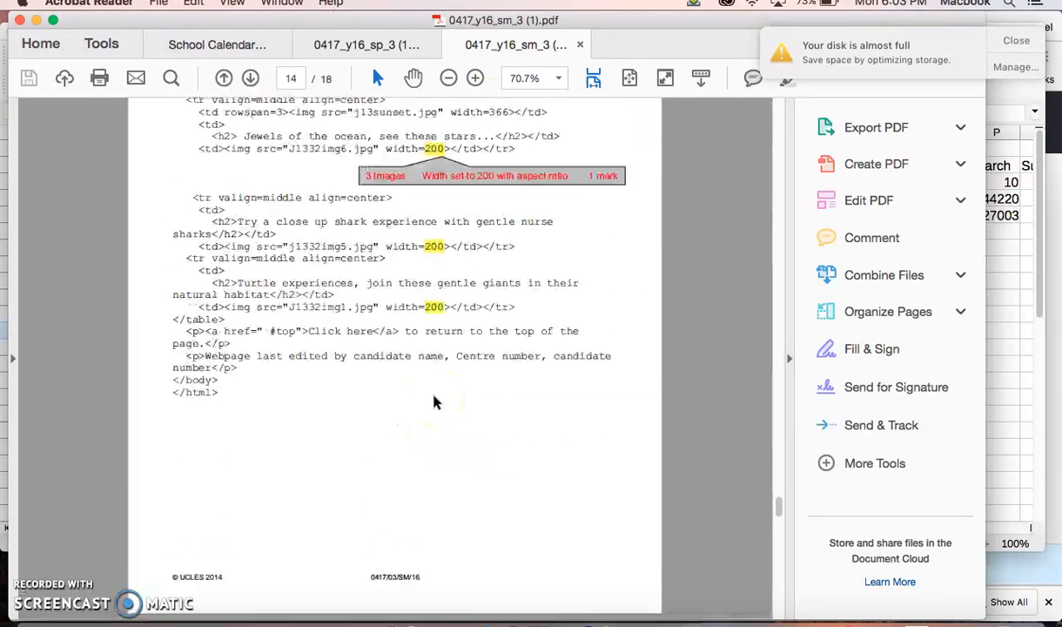
{"action": "scroll", "coordinate": [225, 276], "scroll_direction": "up", "scroll_amount": 15}
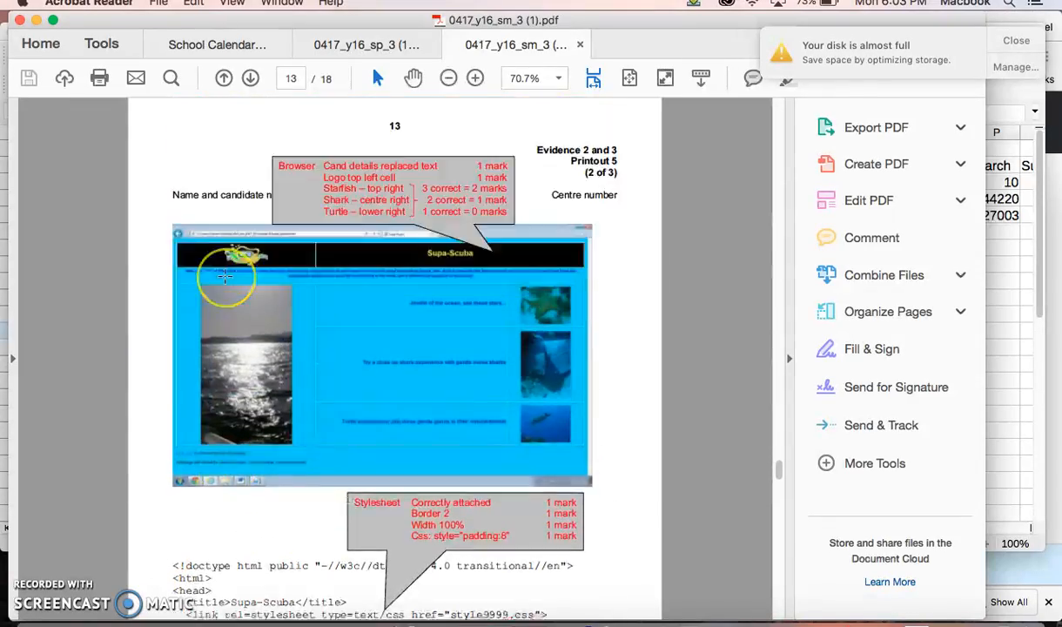
{"action": "scroll", "coordinate": [225, 277], "scroll_direction": "down", "scroll_amount": 5}
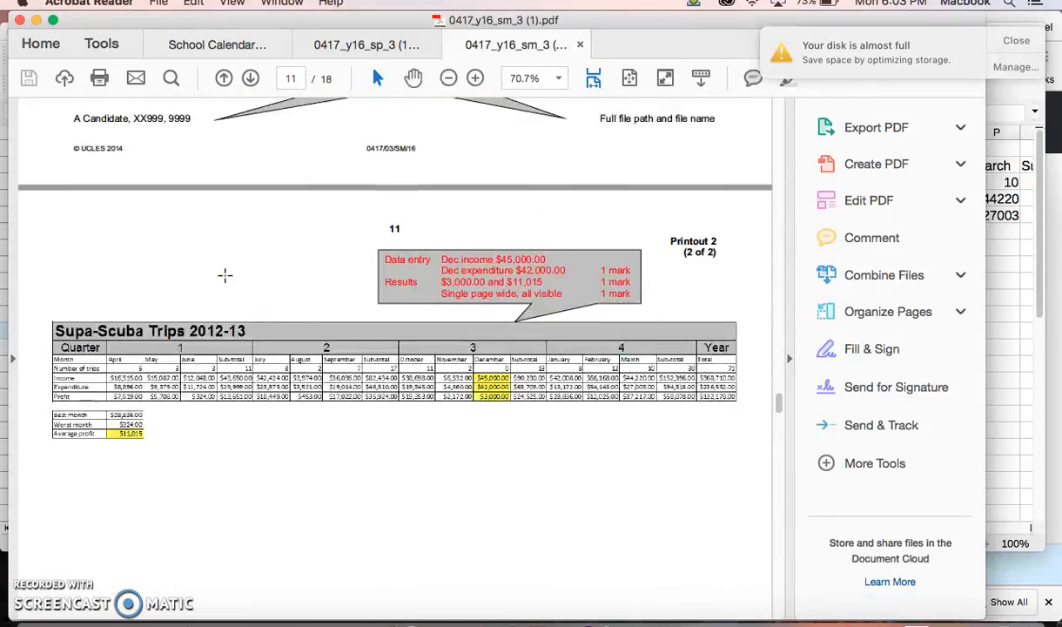
{"action": "scroll", "coordinate": [166, 353], "scroll_direction": "up", "scroll_amount": 10}
{"action": "scroll", "coordinate": [143, 358], "scroll_direction": "up", "scroll_amount": 3}
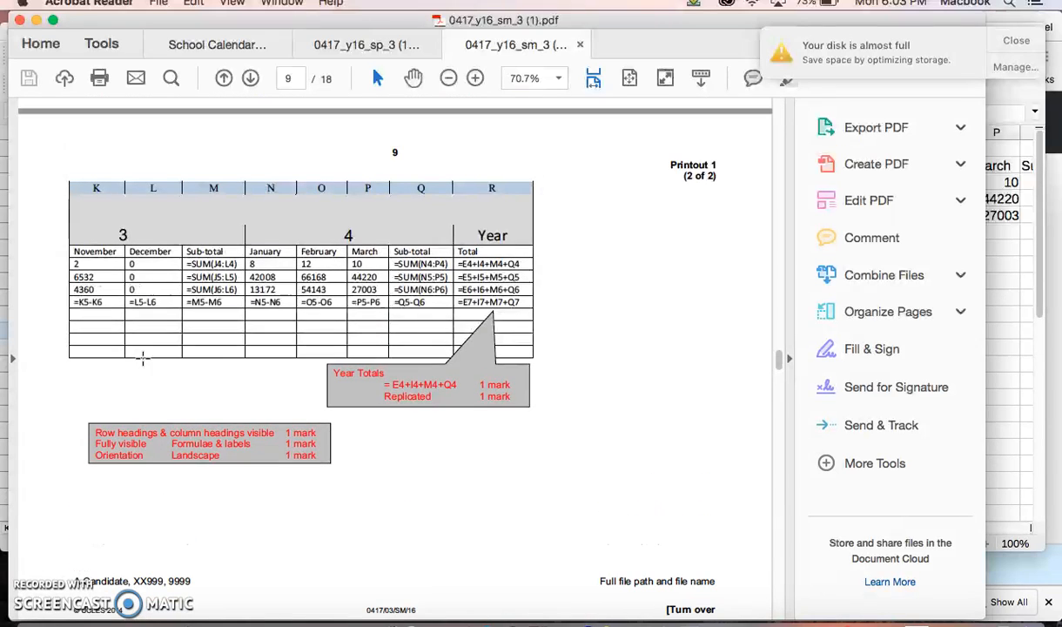
{"action": "left_click_drag", "start_coordinate": [186, 264], "coordinate": [236, 272]}
Step: Switch to p3sheet.csv in LibreOffice and clear the MIN formula from cell B12
{"action": "left_click", "coordinate": [536, 613]}
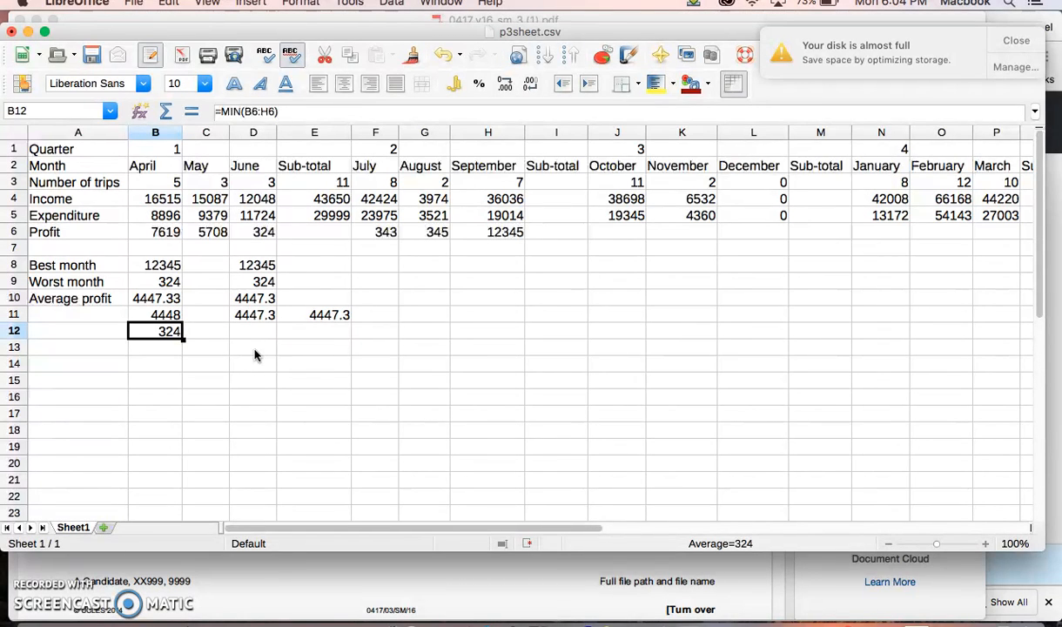
{"action": "key", "text": "BackSpace"}
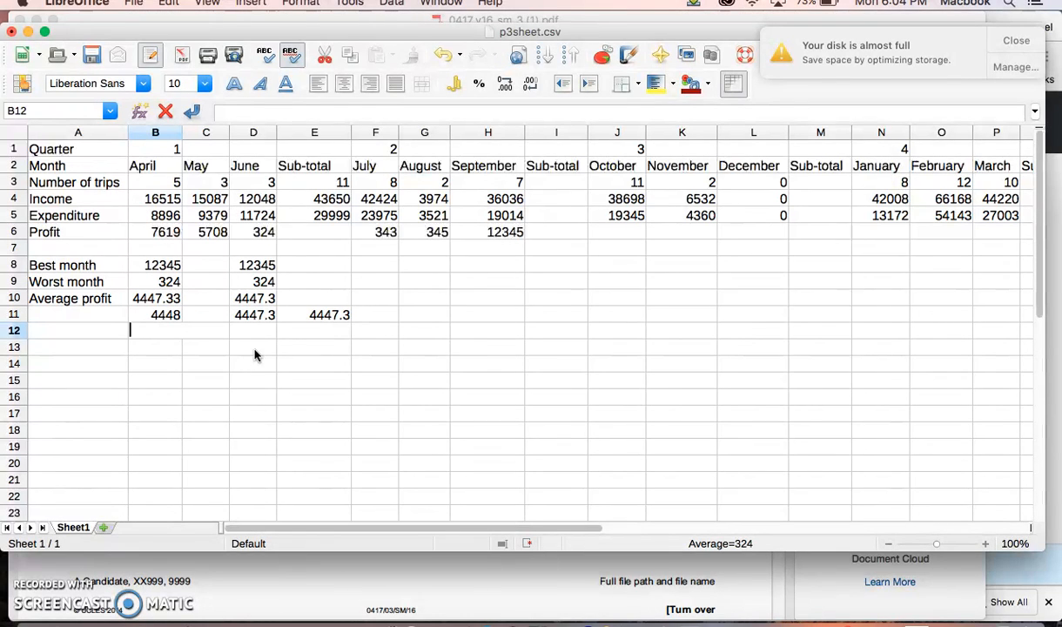
{"action": "key", "text": "BackSpace"}
Step: Enter the characters `~ in cell B13
{"action": "left_click", "coordinate": [161, 349]}
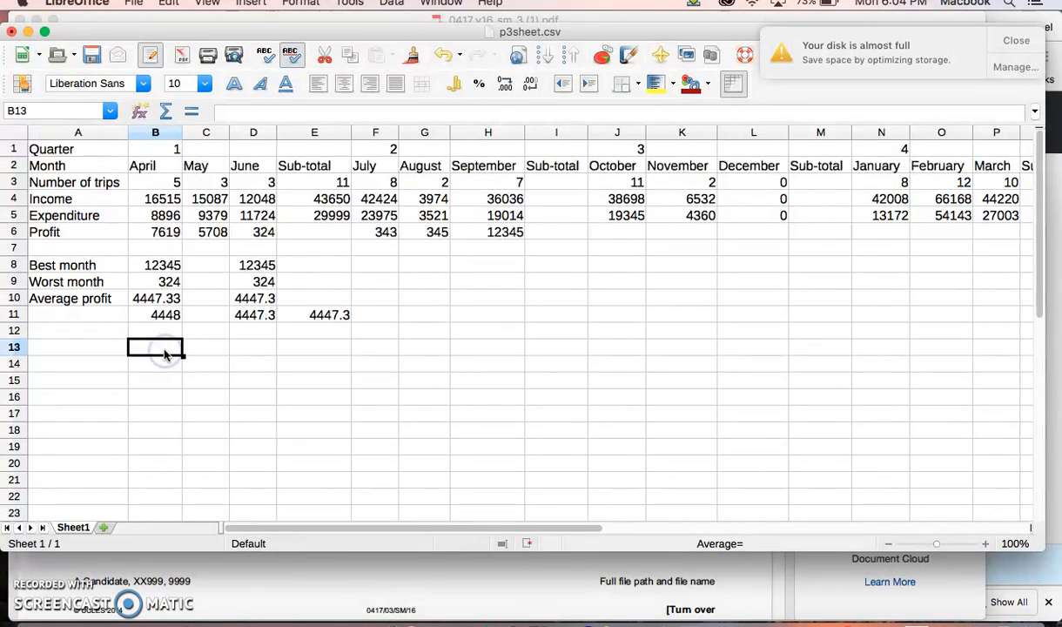
{"action": "type", "text": "`"}
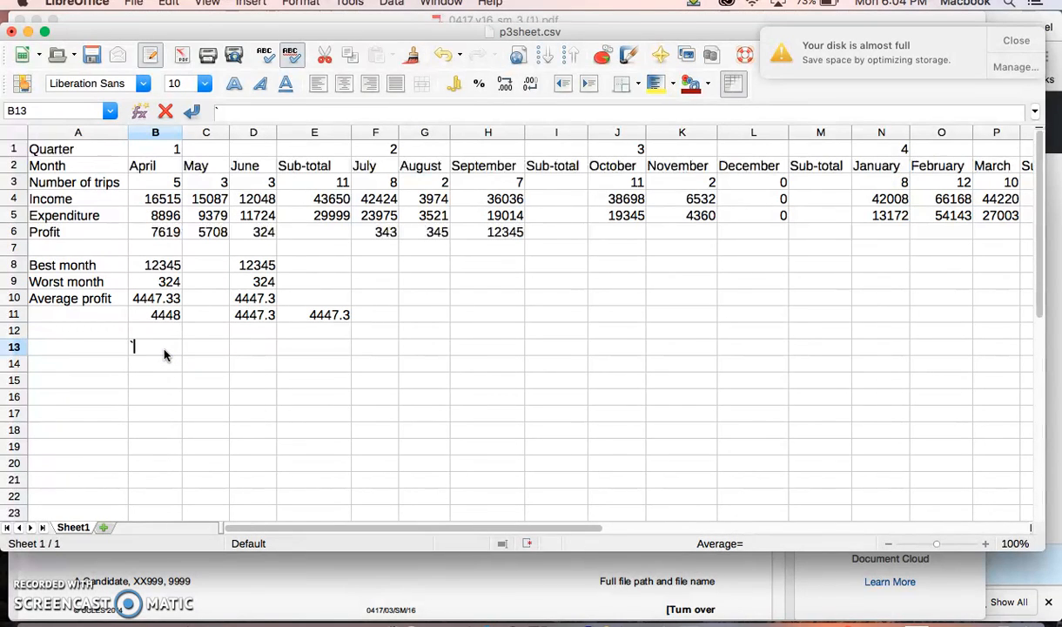
{"action": "key", "text": "BackSpace"}
{"action": "left_click", "coordinate": [154, 345]}
{"action": "key", "text": "BackSpace"}
{"action": "left_click_drag", "start_coordinate": [152, 346], "coordinate": [128, 346]}
{"action": "left_click", "coordinate": [215, 379]}
Step: Switch to the mark scheme PDF, highlight the quarter 3 expenditure sub-total formula, and examine the Printout 1 formulas on pages 8 and 9
{"action": "left_click", "coordinate": [334, 594]}
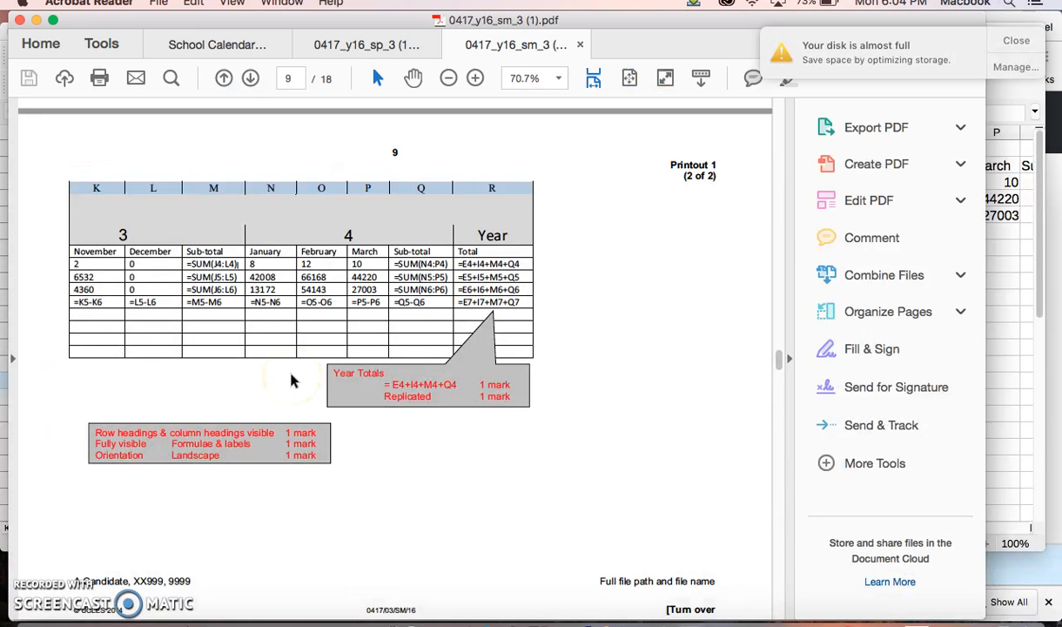
{"action": "left_click_drag", "start_coordinate": [186, 289], "coordinate": [230, 288]}
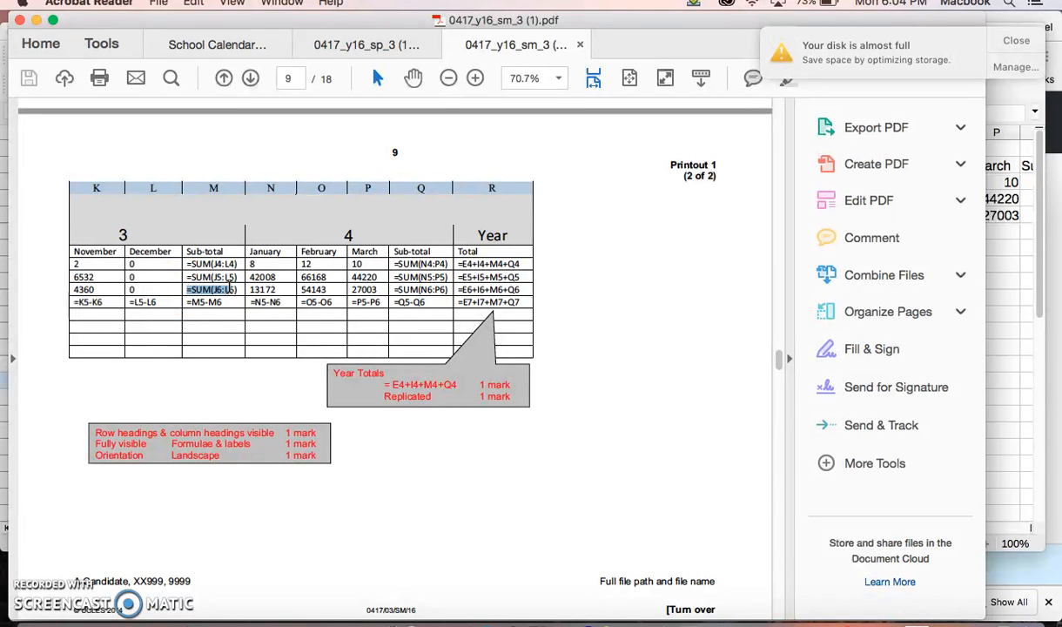
{"action": "scroll", "coordinate": [230, 288], "scroll_direction": "up", "scroll_amount": 15}
{"action": "left_click", "coordinate": [186, 270]}
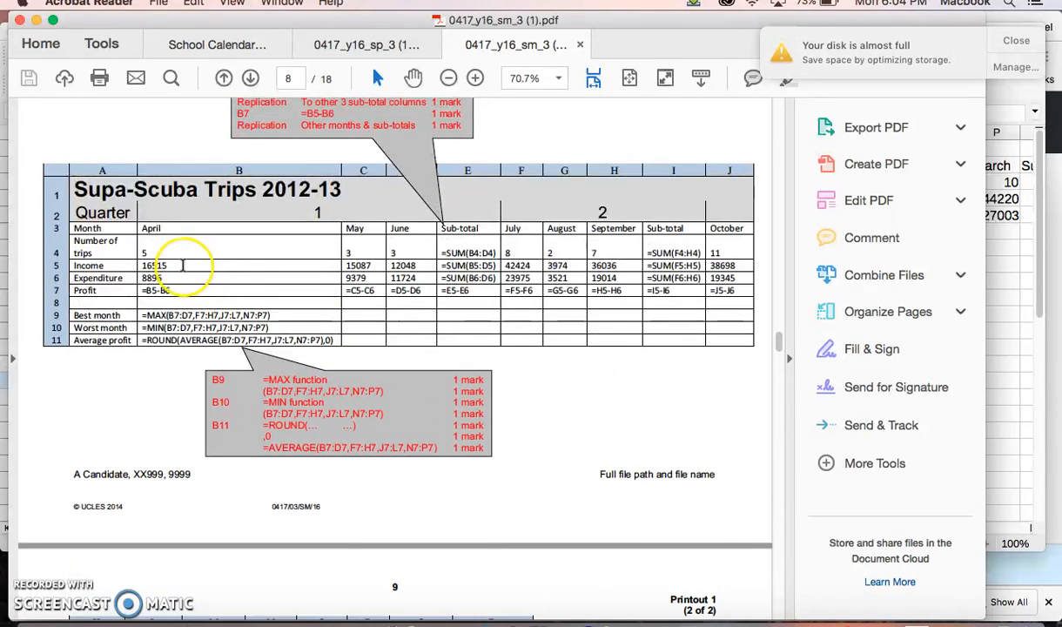
{"action": "scroll", "coordinate": [183, 265], "scroll_direction": "up", "scroll_amount": 2}
{"action": "scroll", "coordinate": [183, 265], "scroll_direction": "down", "scroll_amount": 10}
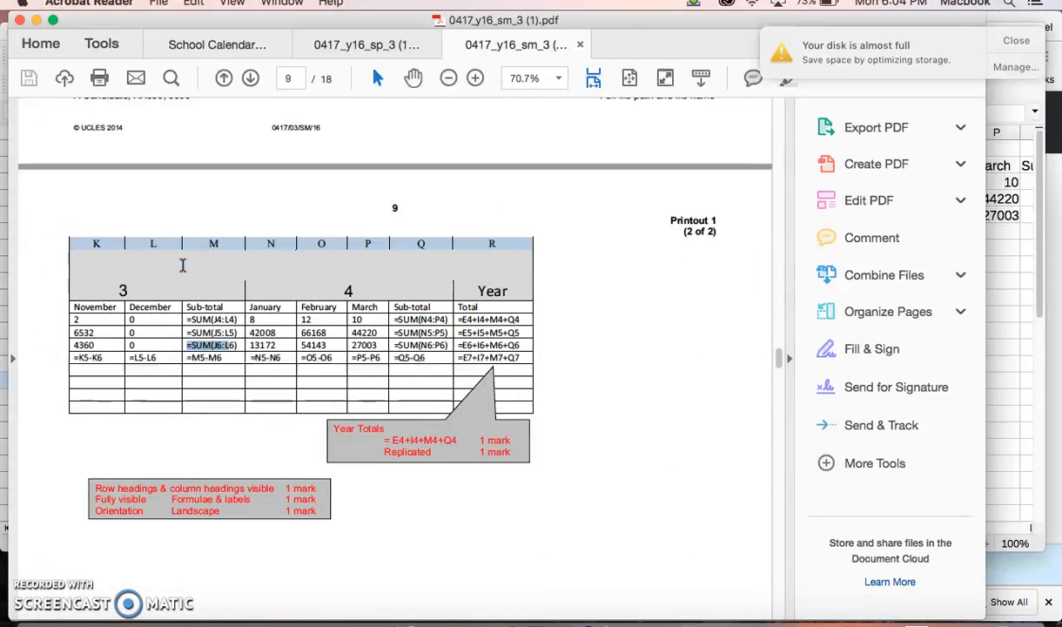
Step: Switch back to p3sheet.csv in LibreOffice and inspect the average profit formula in cell B10
{"action": "left_click", "coordinate": [537, 617]}
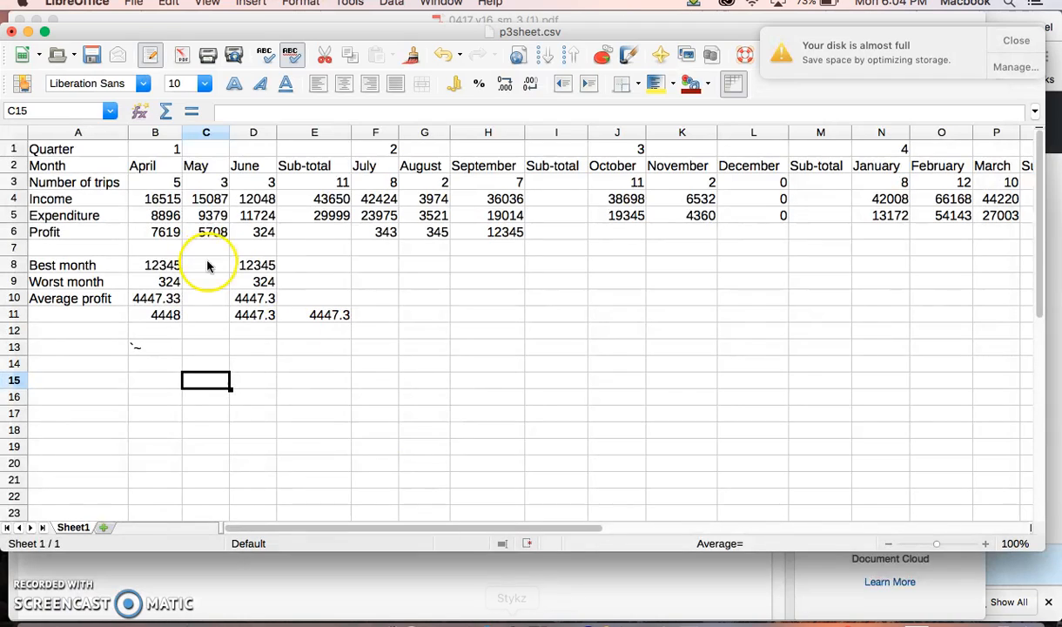
{"action": "left_click", "coordinate": [149, 301]}
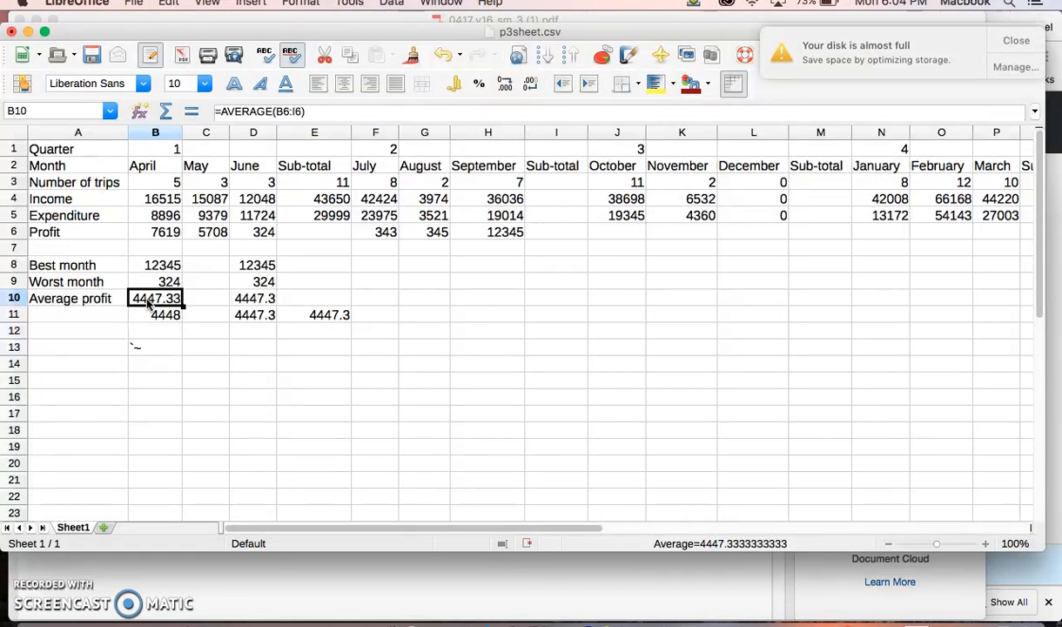
{"action": "left_click", "coordinate": [161, 393]}
{"action": "left_click", "coordinate": [148, 298]}
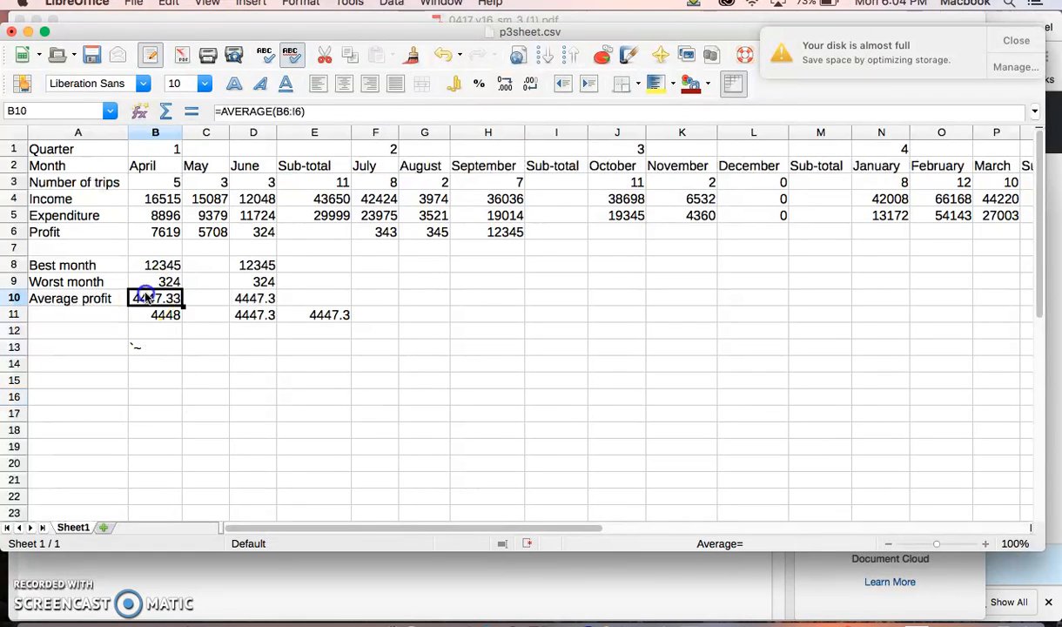